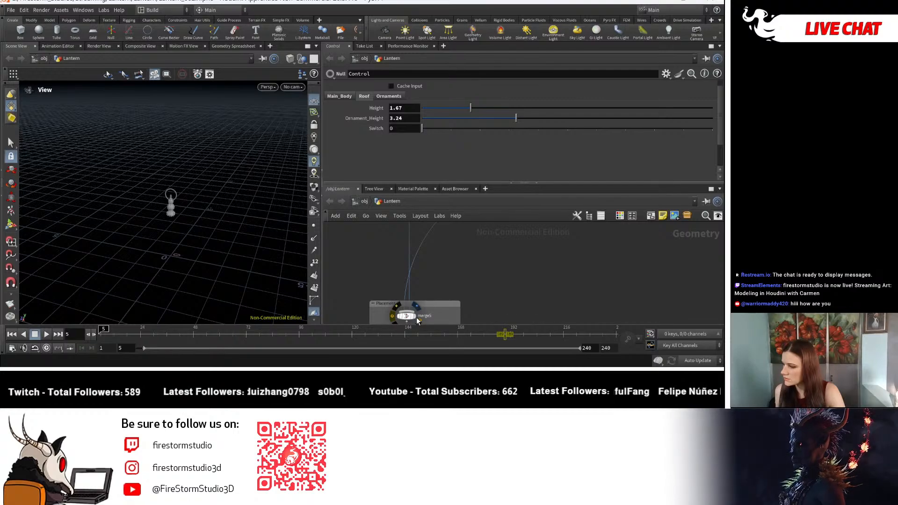
Display merge5 and examine the assembled lantern roof with the ring on its top ornament
scroll(140, 215, "down", 3)
left_click_drag(168, 237, 219, 222)
scroll(218, 231, "up", 3)
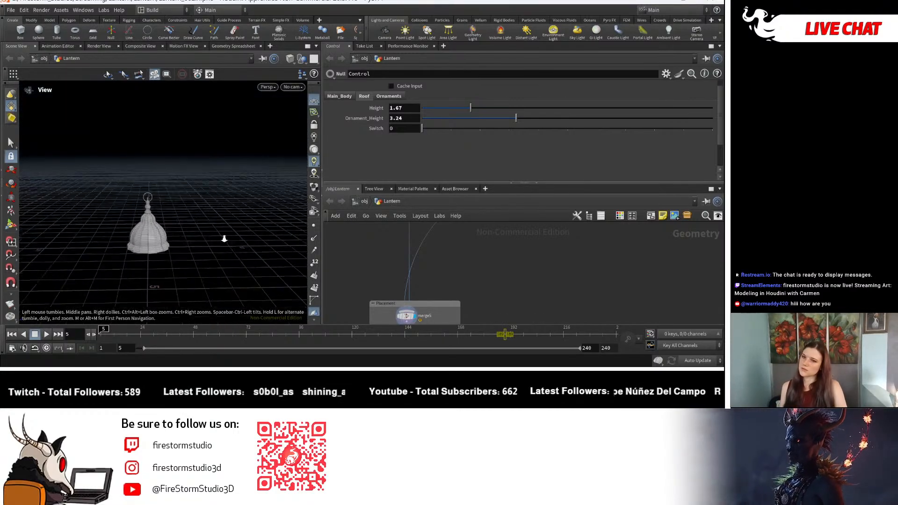
scroll(206, 232, "up", 2)
mouse_move(200, 233)
right_mouse_down()
mouse_move(231, 217)
mouse_move(208, 229)
right_mouse_up()
left_click_drag(208, 229, 198, 264)
middle_click_drag(199, 265, 208, 252)
left_click_drag(208, 251, 240, 246)
scroll(521, 265, "down", 3)
middle_click_drag(520, 265, 547, 329)
middle_click_drag(509, 239, 546, 304)
Disconnect the sweep4 ring from merge6 and display merge6 to show the roof-top ornament alone
scroll(528, 277, "up", 3)
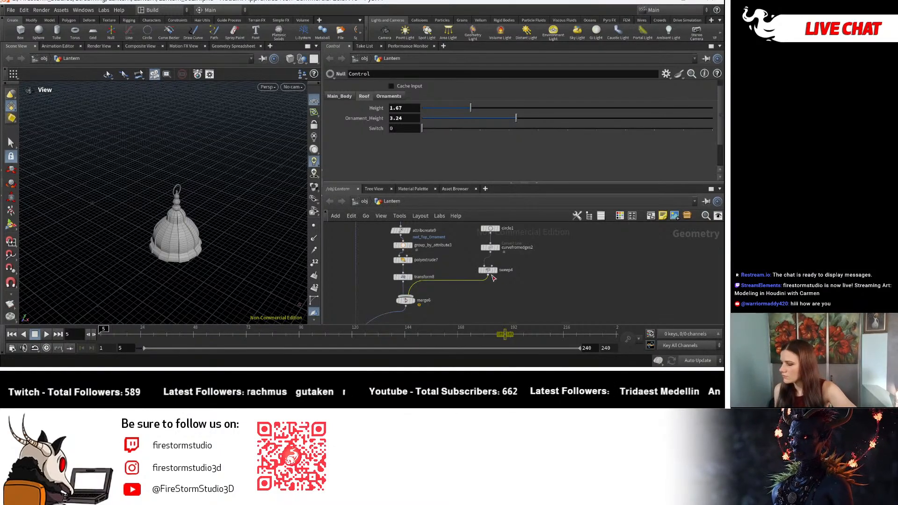
scroll(450, 304, "down", 1)
mouse_move(450, 304)
middle_mouse_down()
mouse_move(453, 278)
mouse_move(443, 289)
middle_mouse_up()
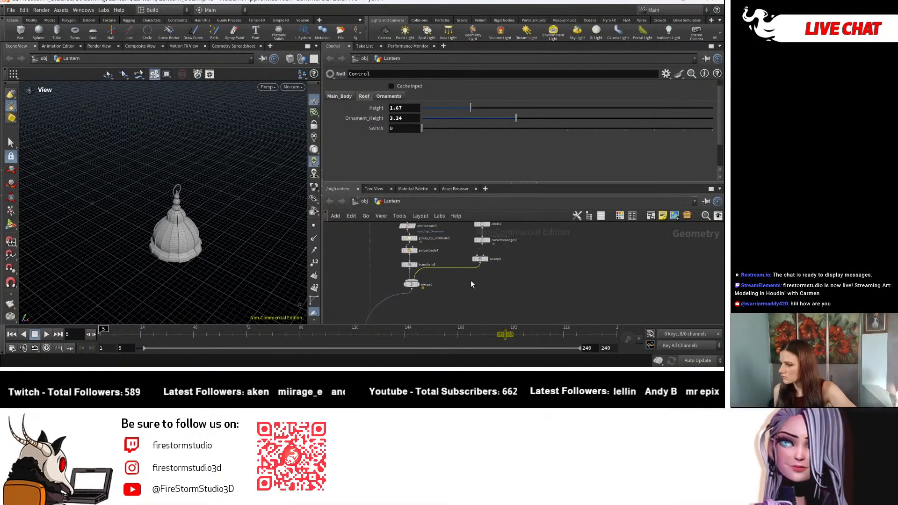
left_click(420, 284)
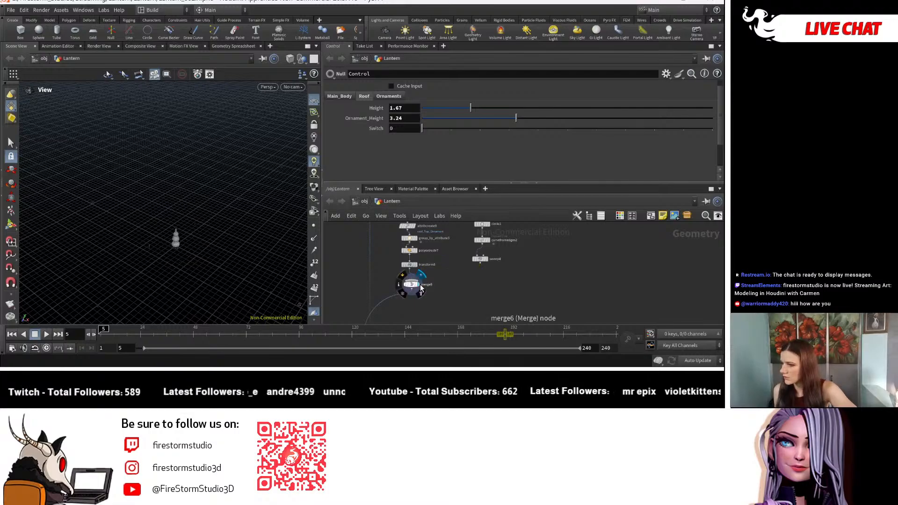
left_click_drag(175, 240, 201, 243)
scroll(201, 242, "up", 5)
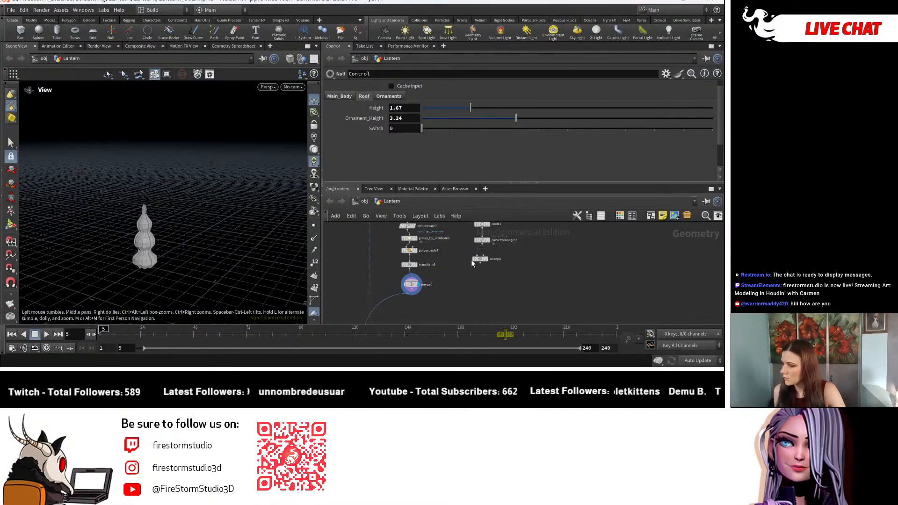
Display merge5 in the Placement box and inspect the roof without the ring
scroll(494, 276, "down", 7)
middle_click_drag(492, 300, 536, 254)
scroll(471, 272, "up", 5)
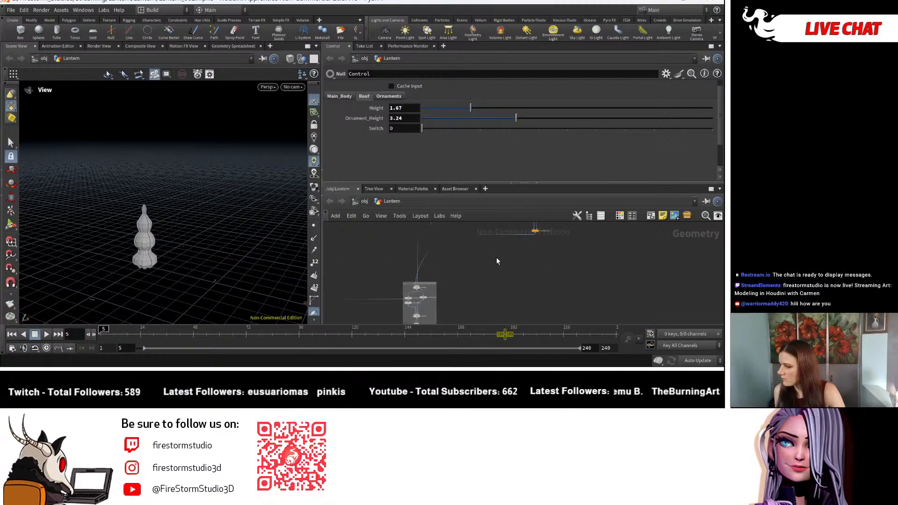
scroll(431, 288, "up", 4)
left_click(405, 285)
scroll(211, 198, "down", 4)
left_click_drag(210, 198, 314, 237)
Extend the upper edge of the network box around merge5 to add space above the node
middle_click_drag(579, 276, 478, 321)
scroll(520, 259, "down", 4)
mouse_move(515, 276)
middle_mouse_down()
mouse_move(498, 287)
mouse_move(505, 276)
middle_mouse_up()
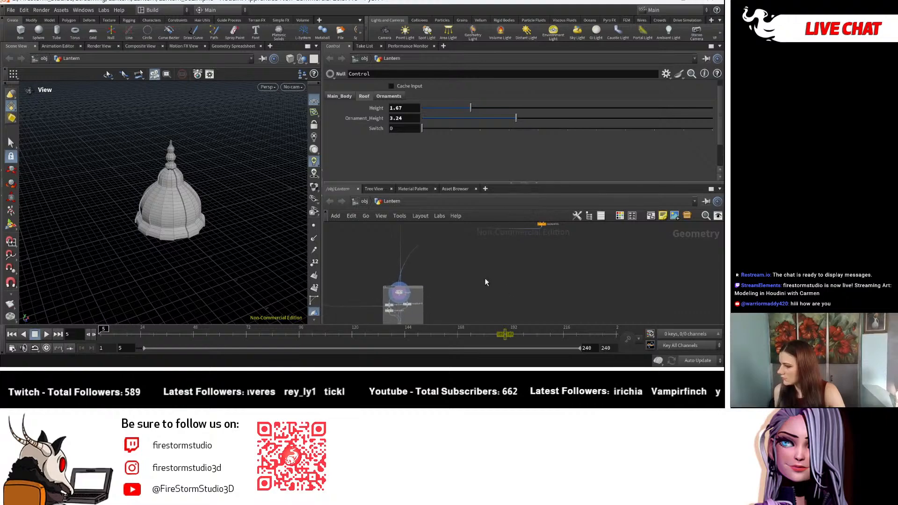
left_click_drag(416, 288, 415, 275)
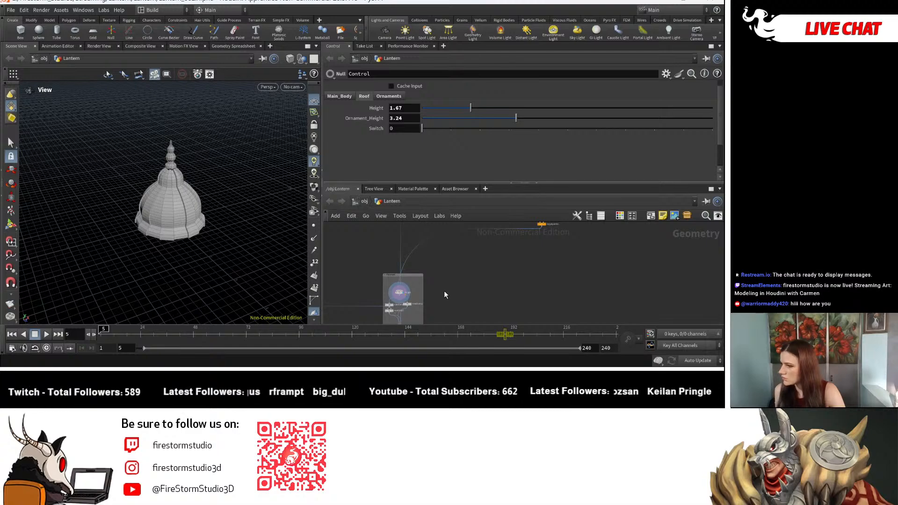
Display the transform9 node below merge5 to check the scaled roof
scroll(410, 281, "up", 5)
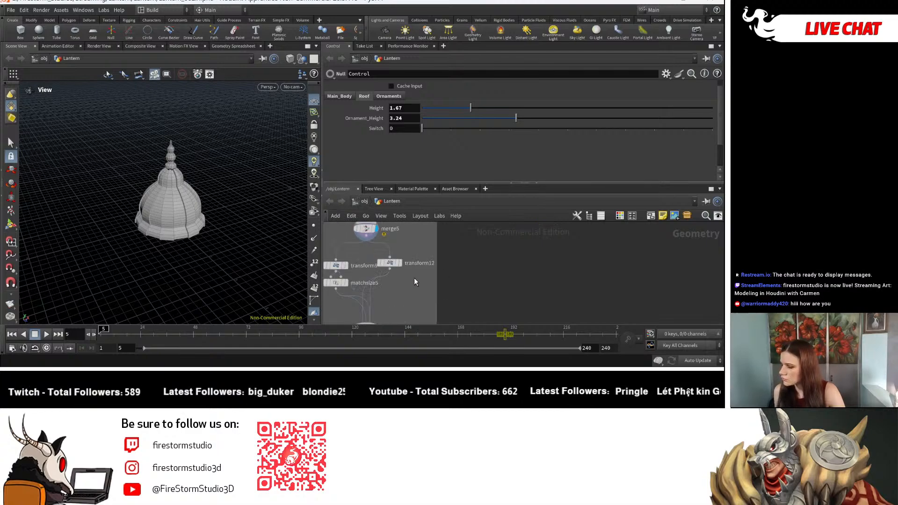
scroll(409, 282, "up", 5)
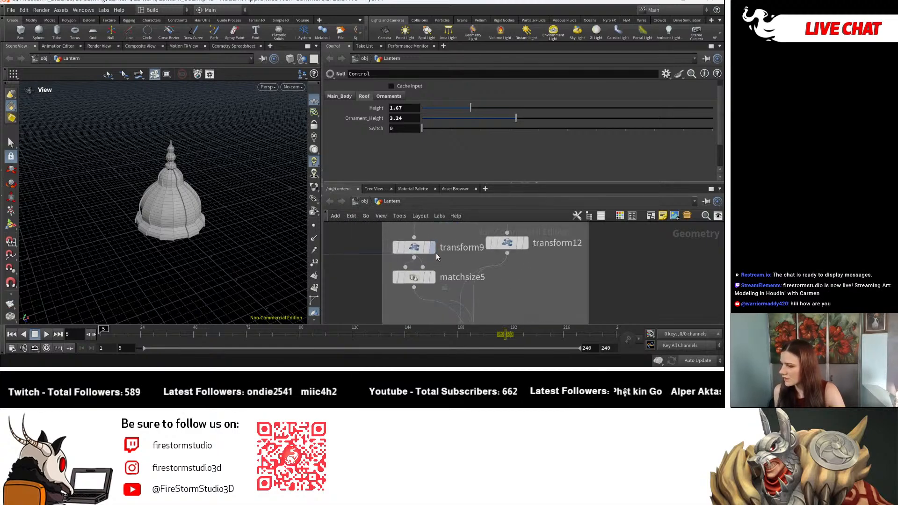
mouse_move(433, 250)
scroll(581, 267, "down", 10)
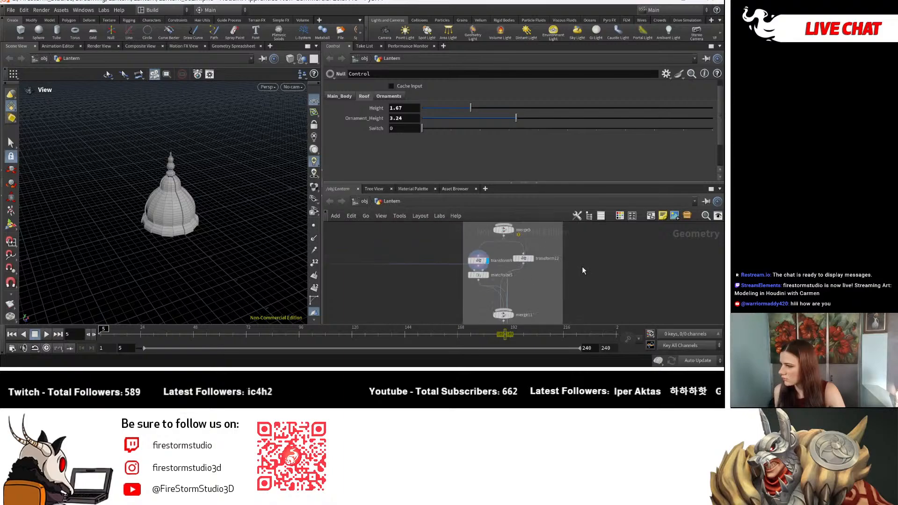
Display circle1, check the Control node's Main_Body settings, and examine the expression in the circle's Center Y value
scroll(493, 285, "up", 8)
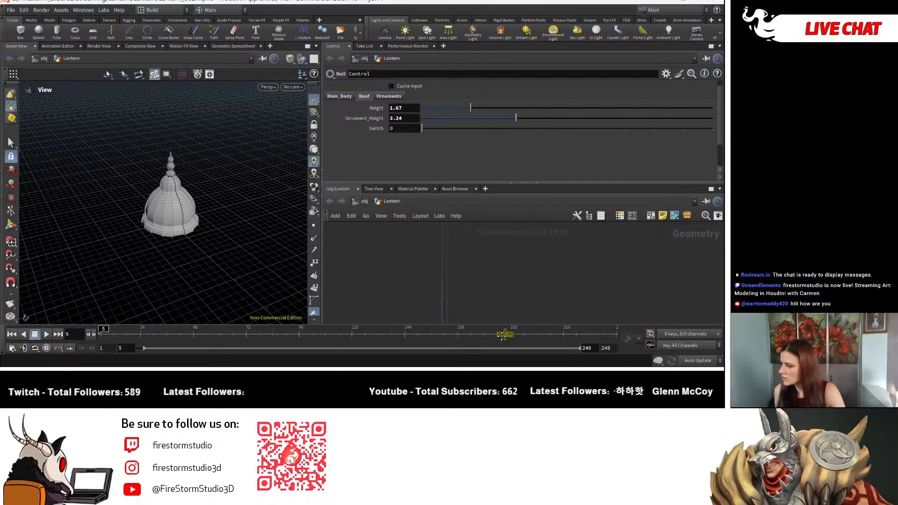
middle_click_drag(451, 267, 454, 294)
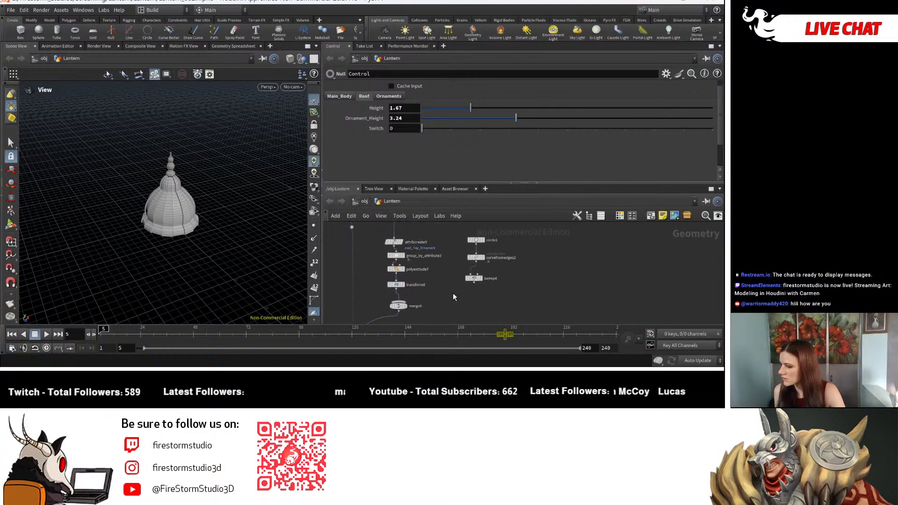
left_click(487, 241)
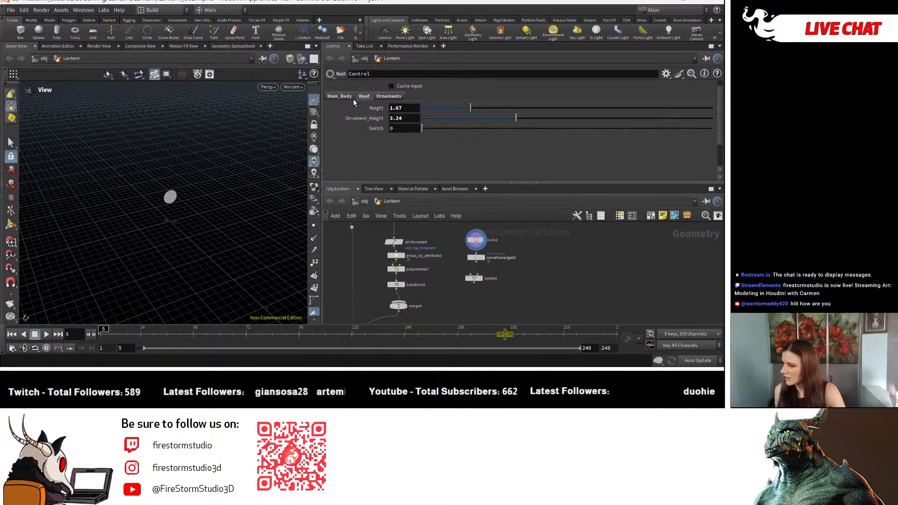
left_click(377, 96)
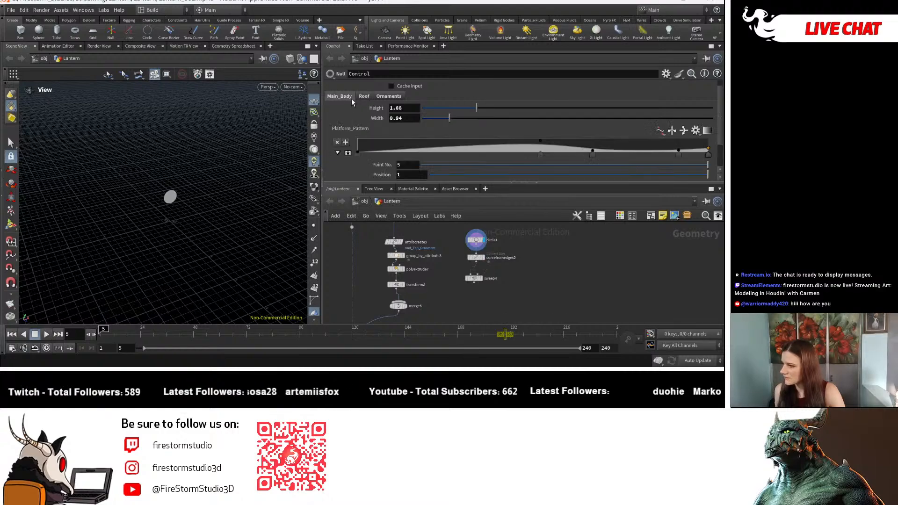
left_click(481, 244)
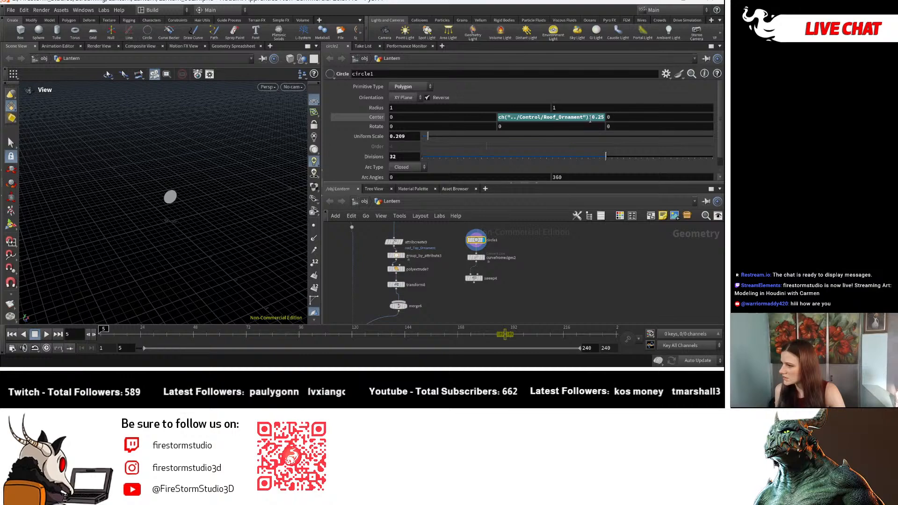
left_click(590, 118)
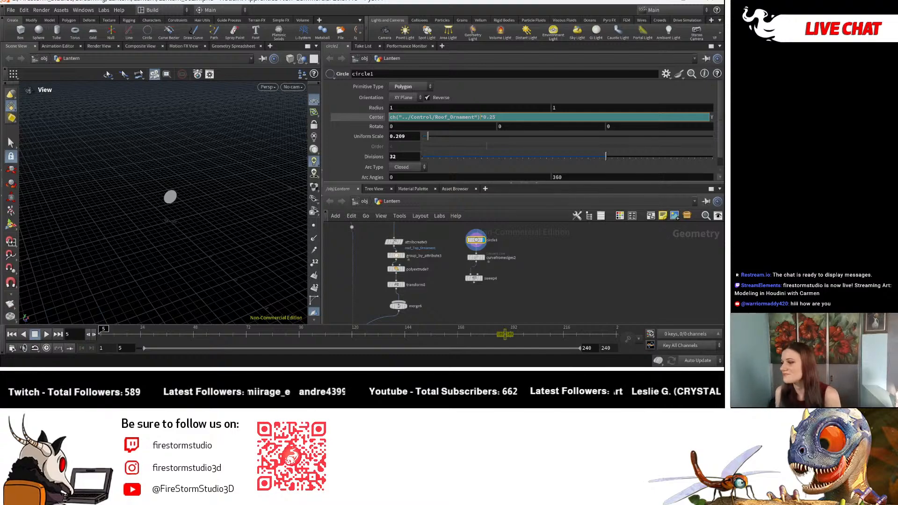
Display line5 at the start of the roof-top ornament chain and examine its length expression
middle_click_drag(454, 256, 467, 350)
middle_click_drag(487, 258, 493, 260)
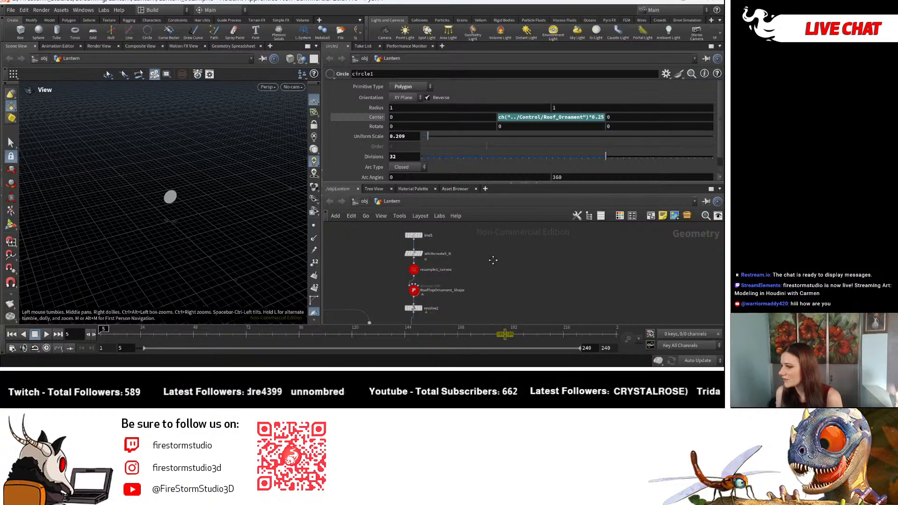
scroll(493, 262, "down", 2)
scroll(444, 304, "up", 4)
left_click_drag(397, 231, 453, 308)
middle_click_drag(531, 261, 519, 319)
left_click(435, 246)
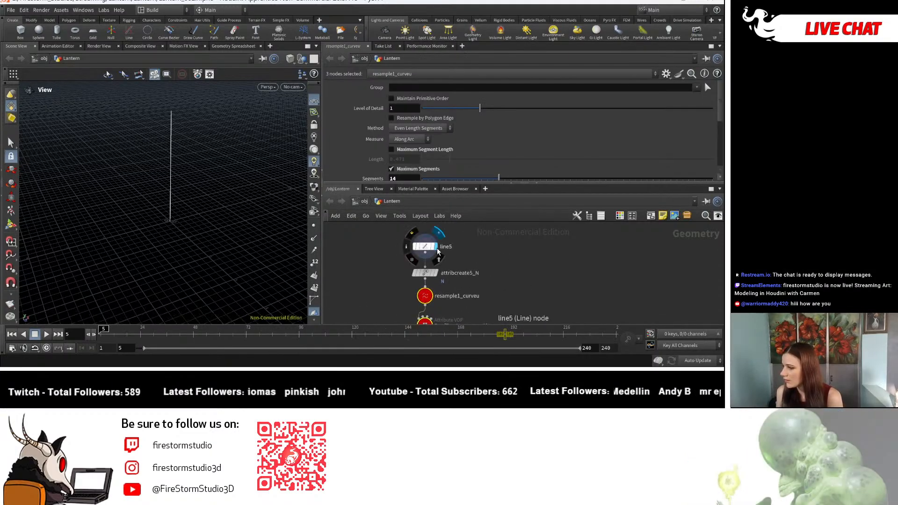
middle_click_drag(245, 145, 250, 183)
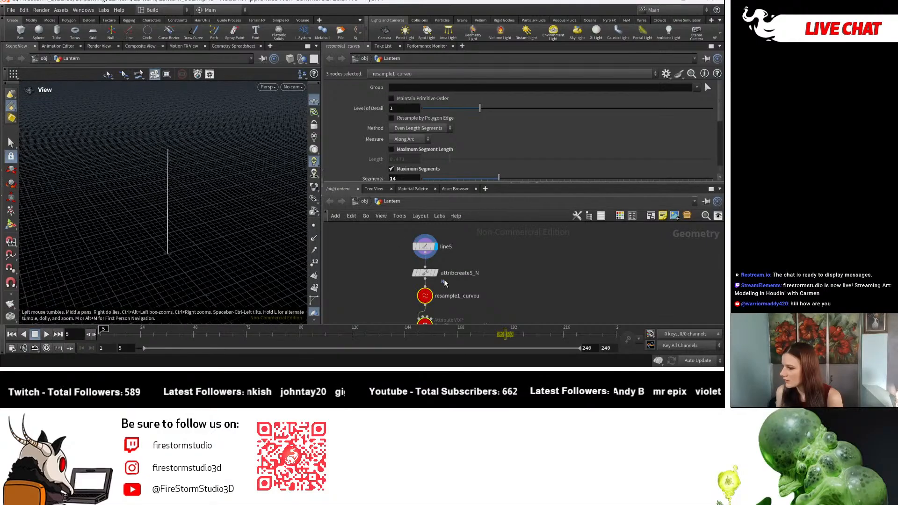
left_click(425, 248)
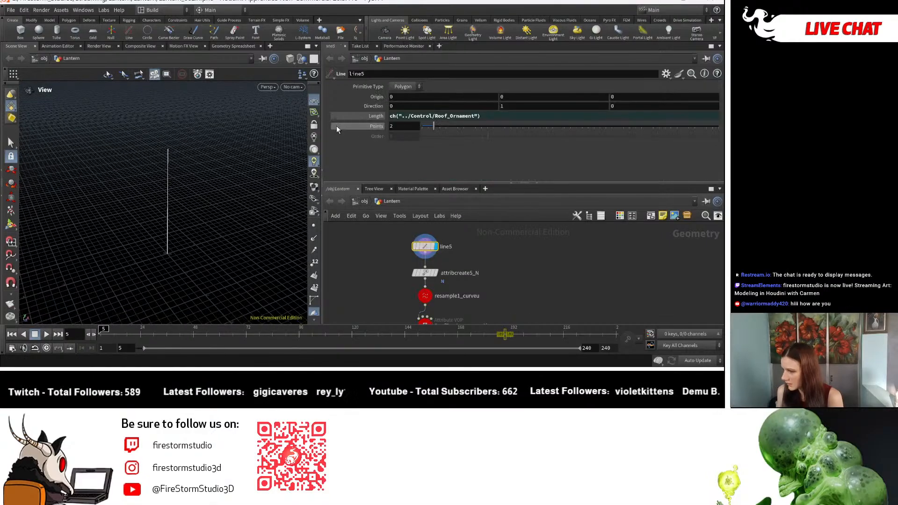
Add a Sort node beside the line5 node
scroll(506, 270, "up", 1)
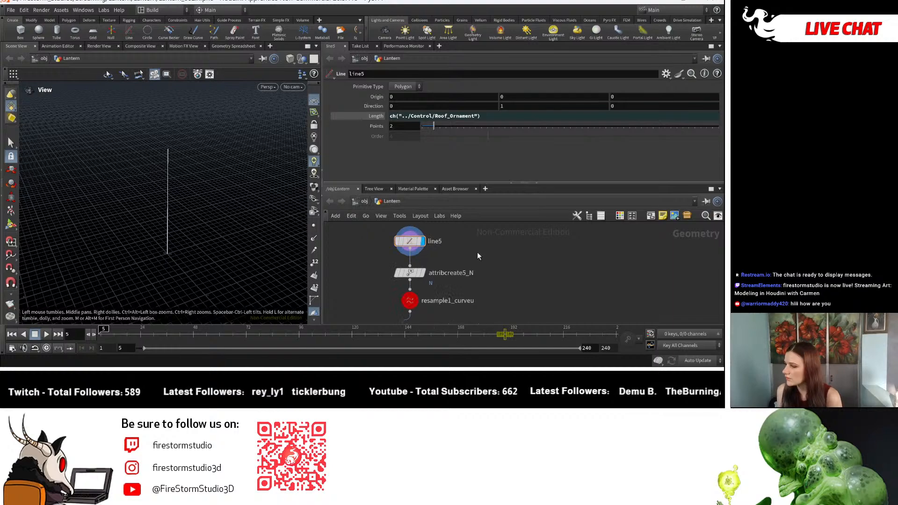
key("Tab")
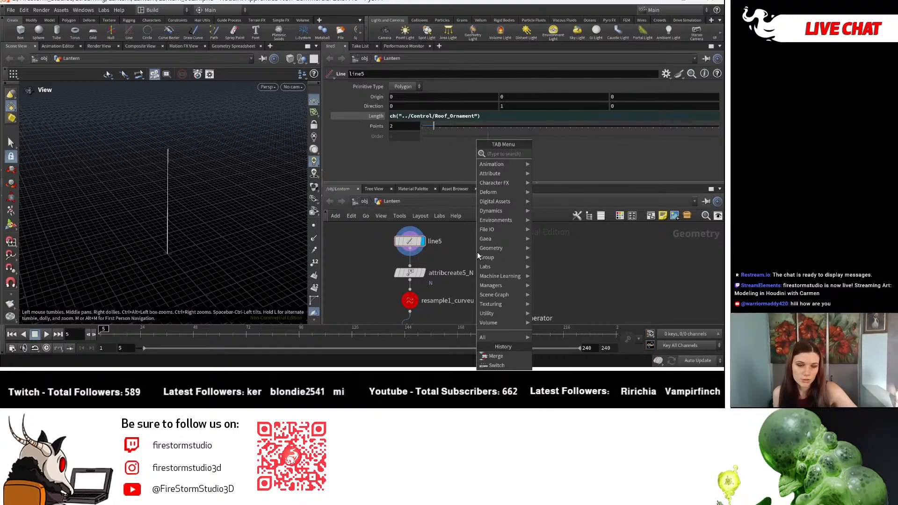
type("sort")
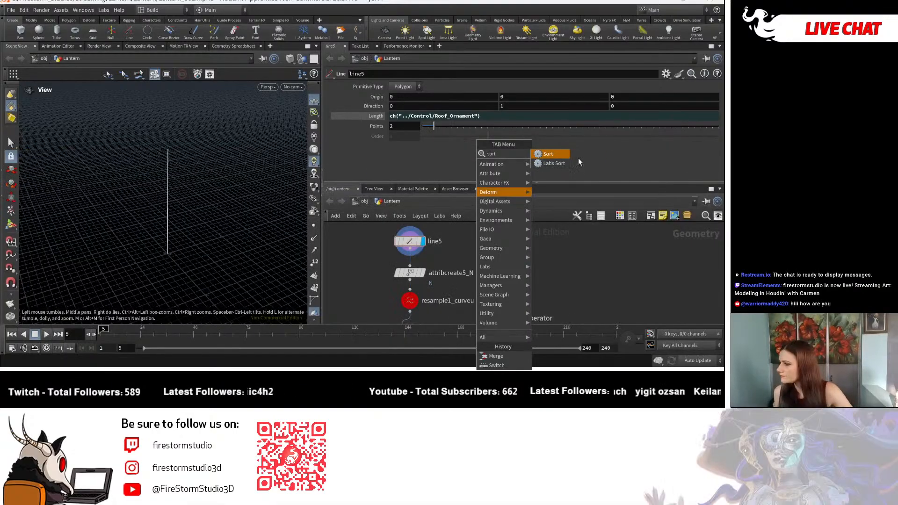
key("Return")
left_click(484, 264)
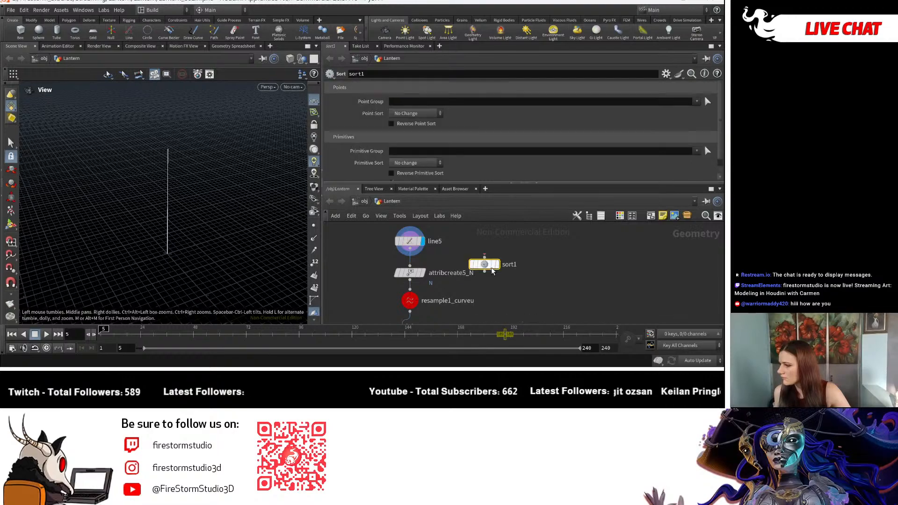
key("Tab")
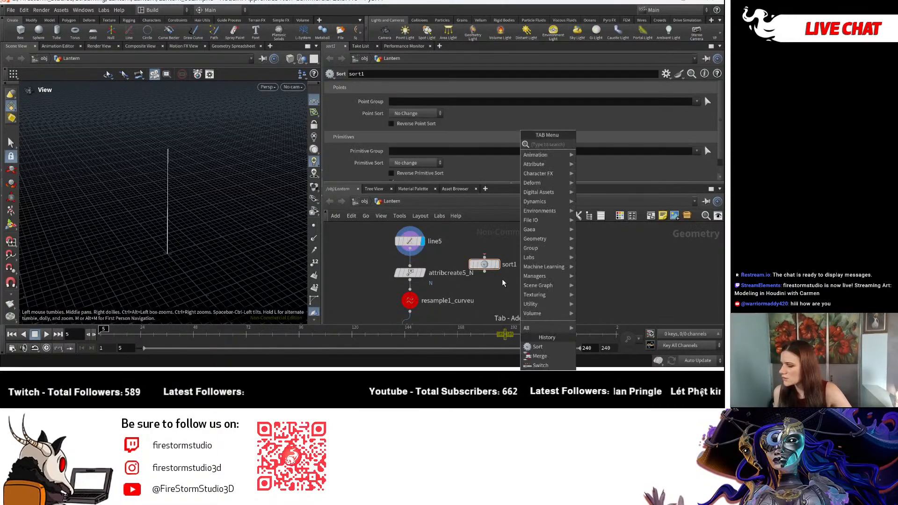
key("Escape")
key("Tab")
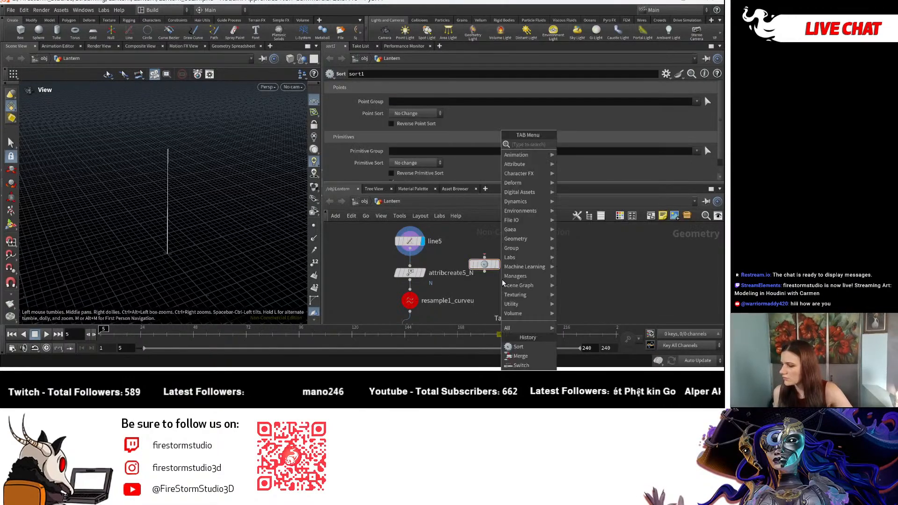
type("reor")
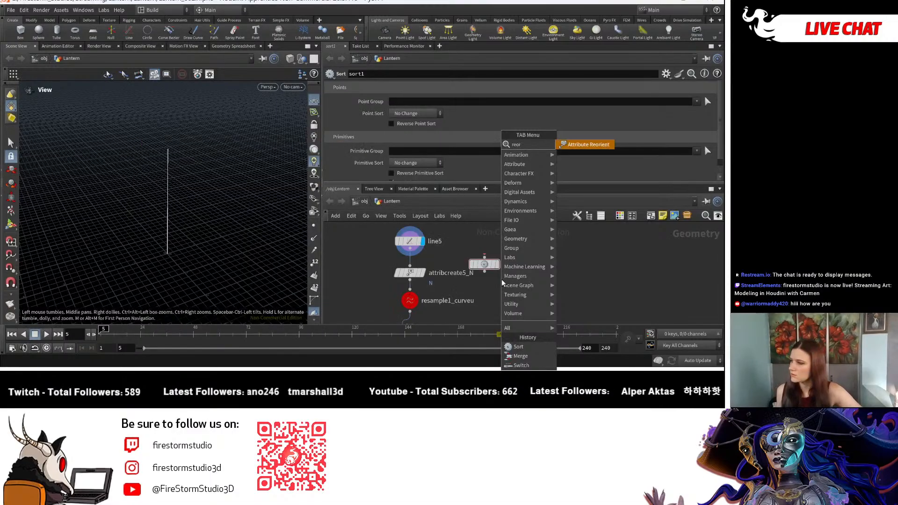
key("BackSpace")
key("BackSpace")
key("BackSpace")
key("BackSpace")
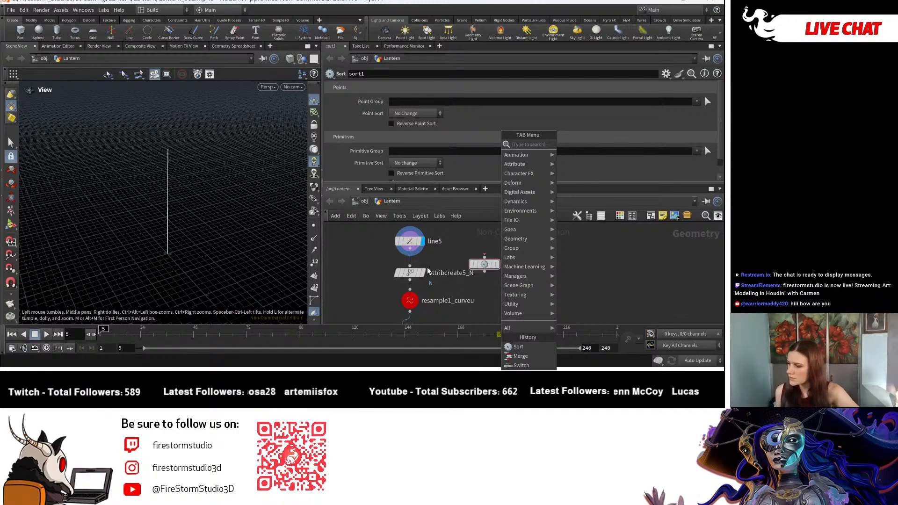
left_click(380, 257)
Connect line5 to the Sort node, enable Reverse Point Sort, and show point numbers in the viewport
left_click_drag(411, 251, 489, 270)
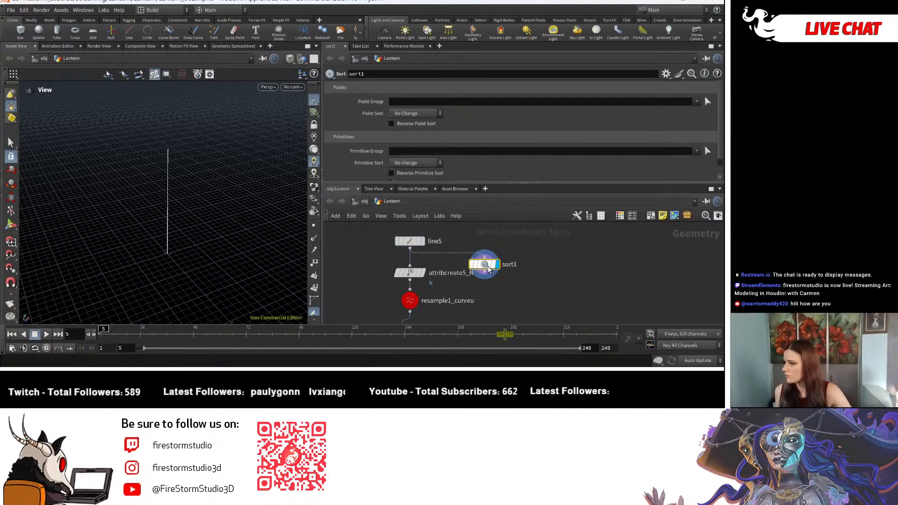
left_click(391, 123)
left_click(315, 262)
left_click_drag(152, 245, 227, 244)
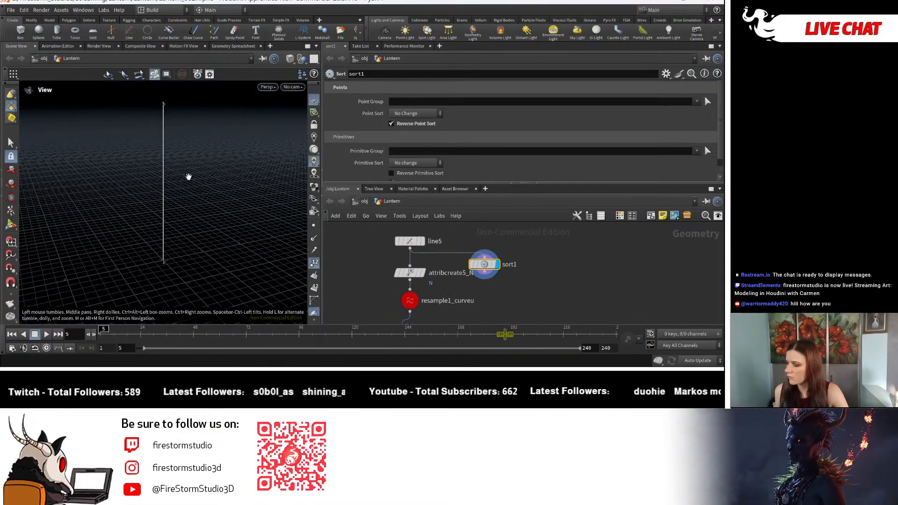
Move line5 up and try to insert the Sort node between line5 and attribcreate5_N
middle_click_drag(515, 289, 497, 243)
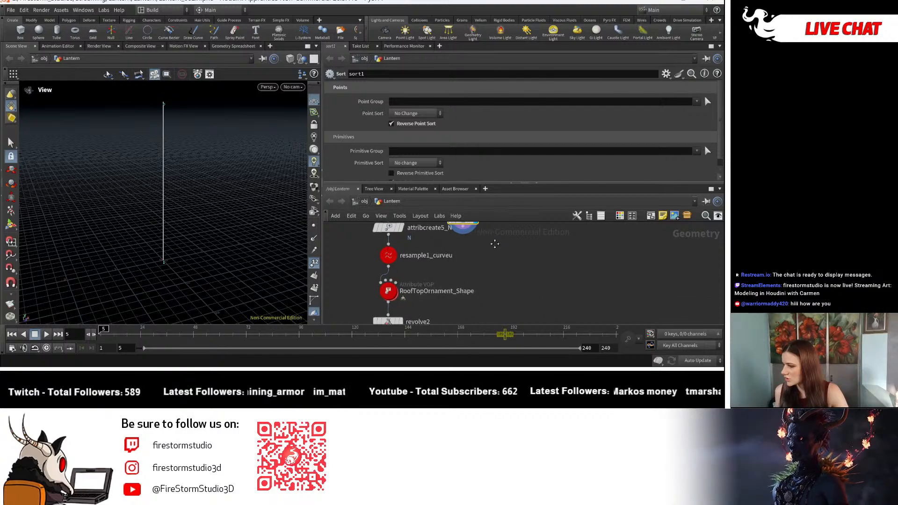
scroll(483, 254, "down", 2)
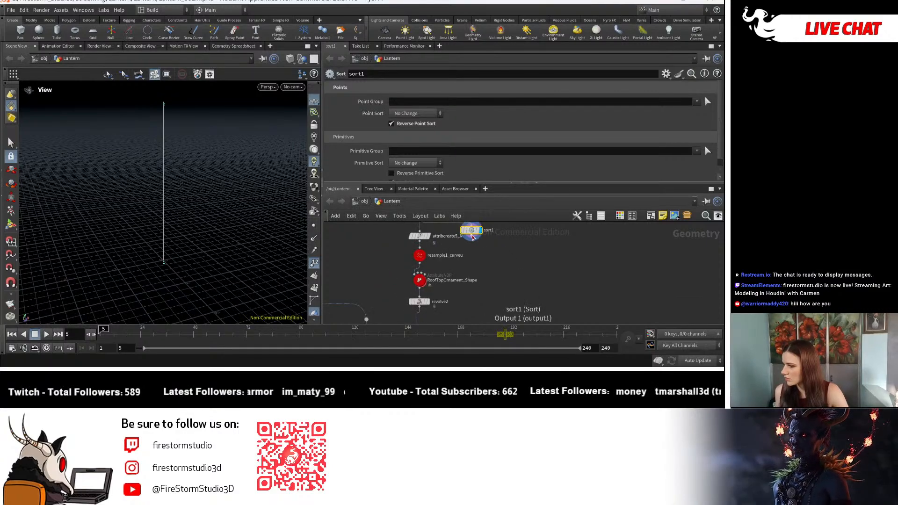
middle_click_drag(461, 227, 460, 264)
left_click_drag(417, 251, 417, 229)
left_click_drag(472, 265, 419, 247)
left_click(482, 258)
Insert a Group node into the ornament chain between the Sort node and attribcreate5_N
scroll(438, 264, "up", 3)
key("Tab")
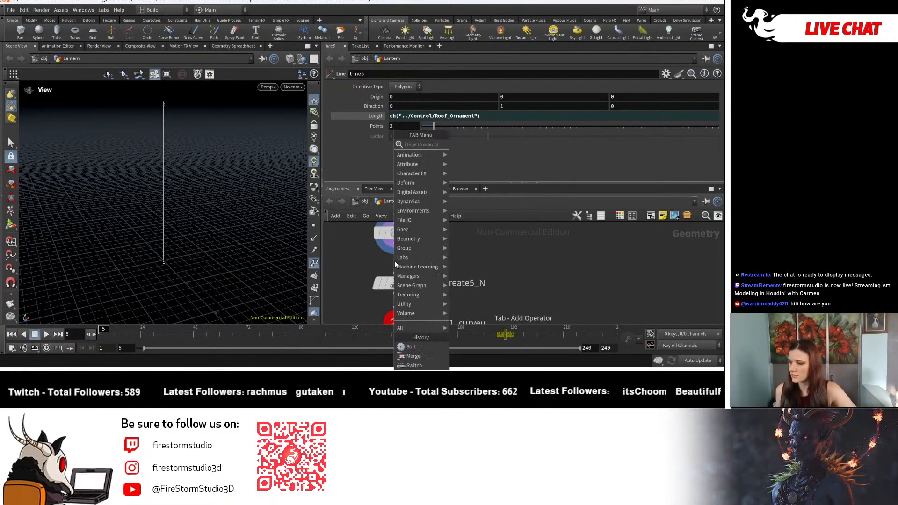
type("group")
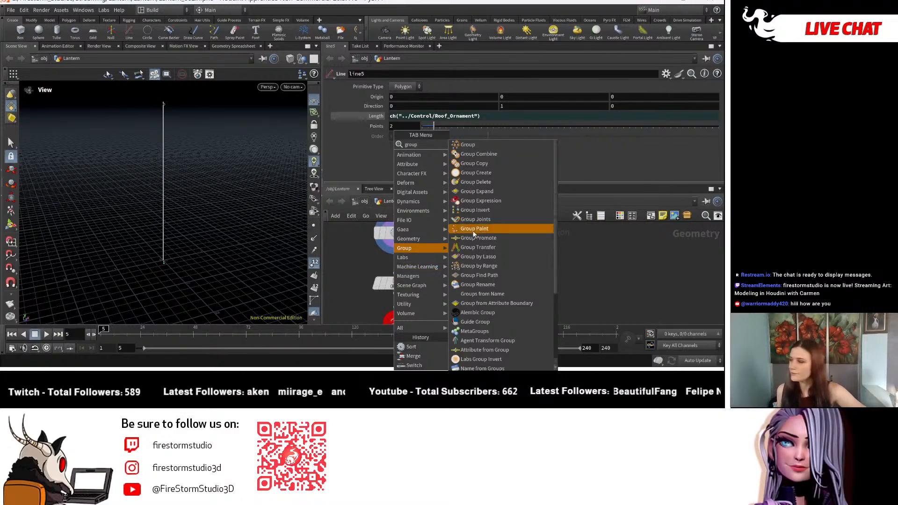
left_click(476, 147)
left_click(404, 257)
scroll(507, 287, "down", 5)
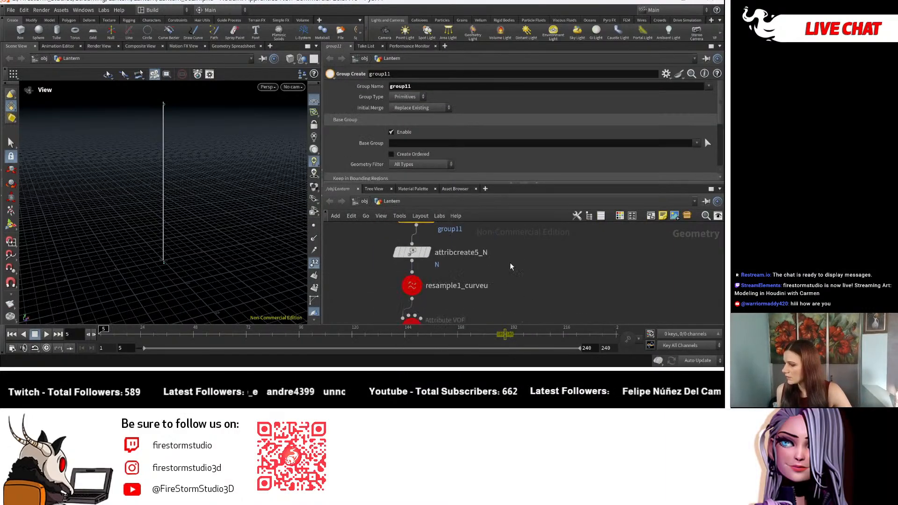
Display resample1_curveu and inspect its points, then check the point order of line5 at the start of the chain
left_click(422, 254)
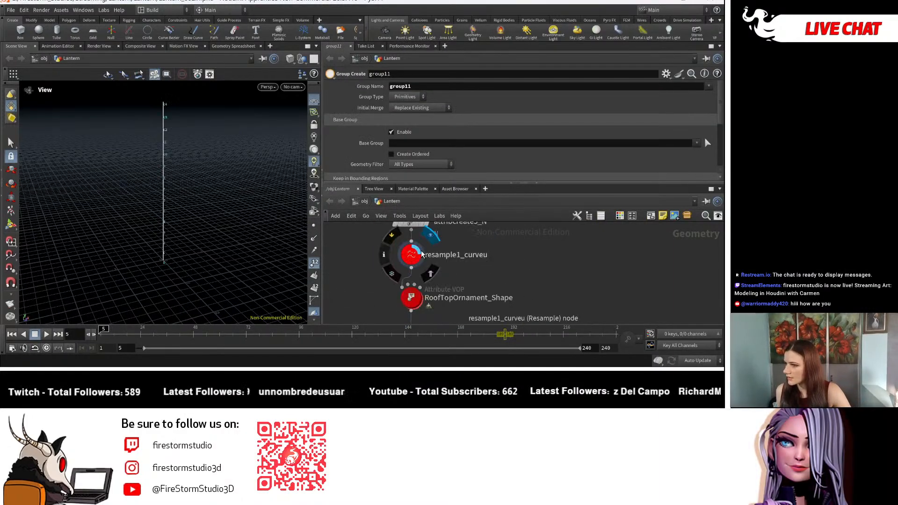
scroll(524, 284, "up", 3)
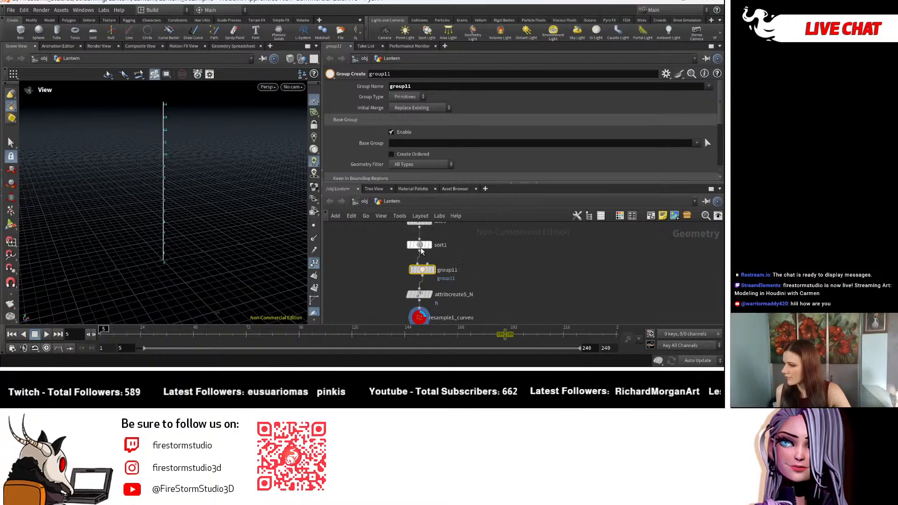
mouse_move(421, 251)
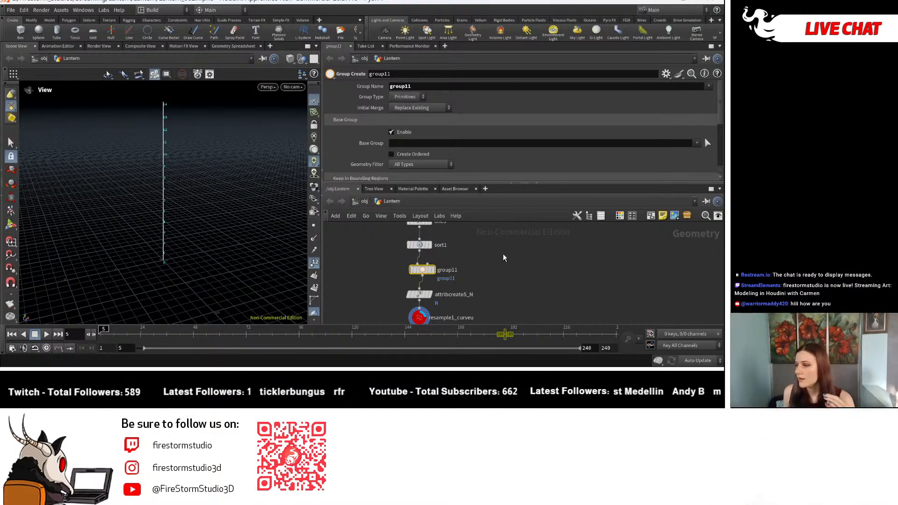
middle_click_drag(495, 244, 505, 273)
scroll(484, 262, "up", 3)
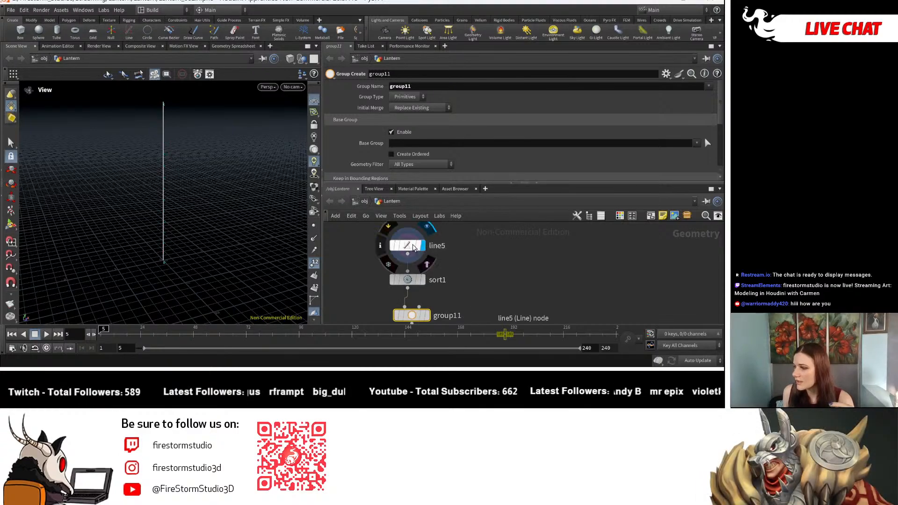
left_click(407, 245)
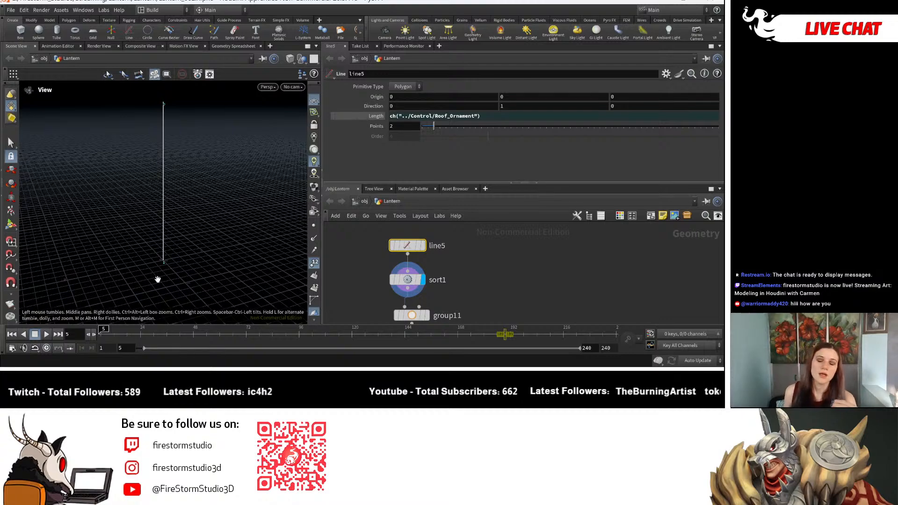
Examine the sorted ornament line in the viewport from several angles and review the sort1 settings
middle_click_drag(172, 201, 199, 248)
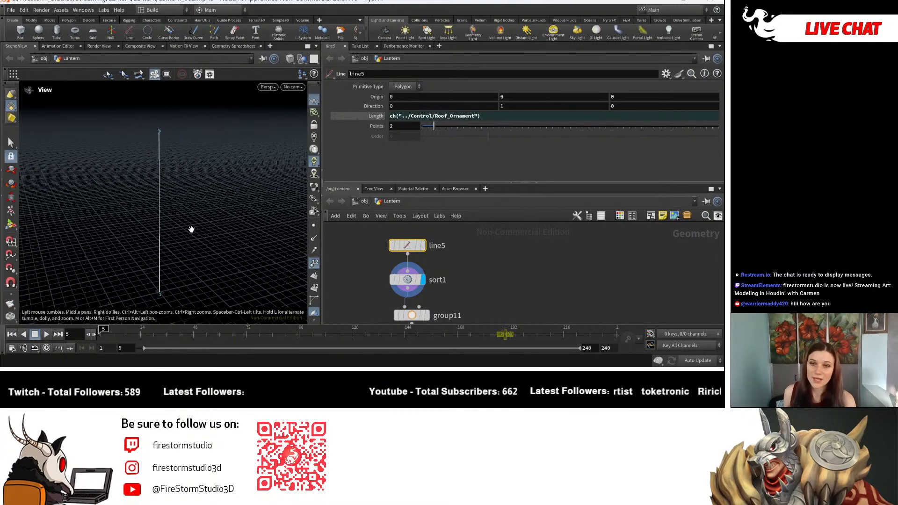
middle_click_drag(200, 173, 198, 191)
right_click_drag(178, 171, 216, 206)
middle_click_drag(217, 207, 210, 174)
right_click_drag(195, 175, 219, 186)
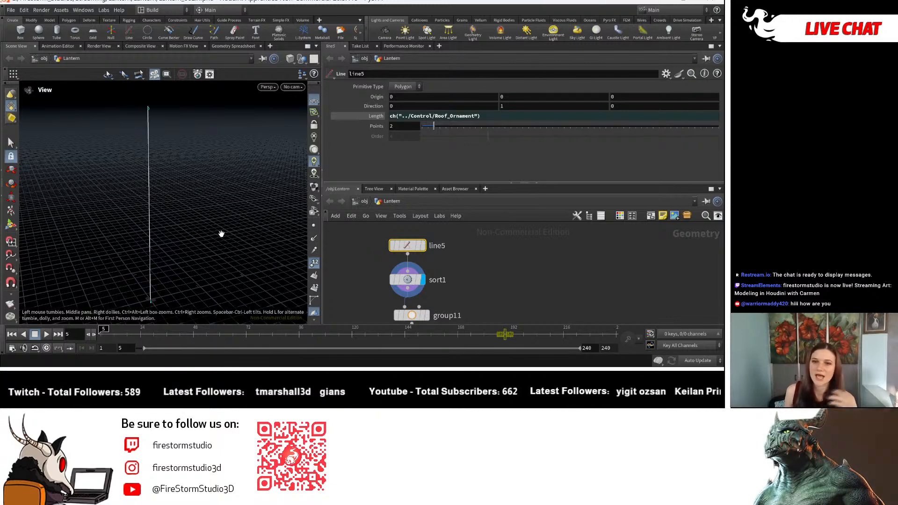
right_click_drag(206, 229, 217, 243)
middle_click_drag(185, 232, 201, 224)
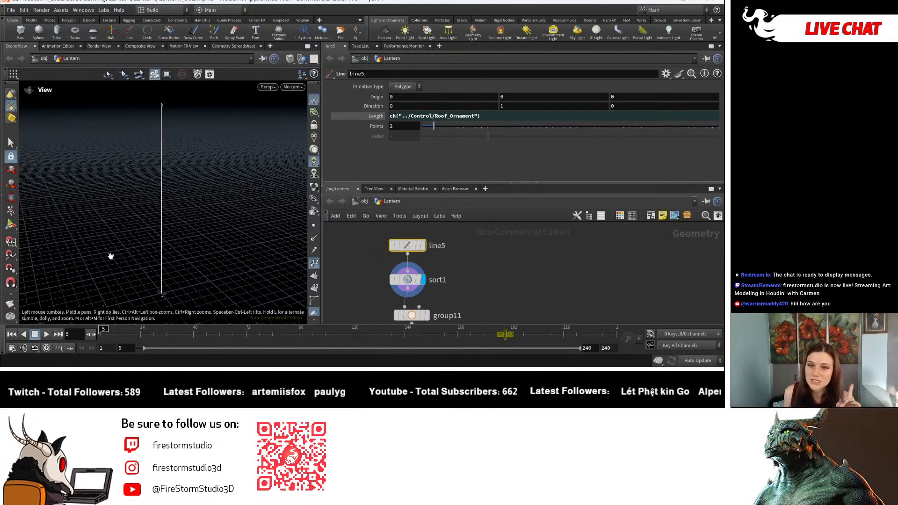
left_click(405, 280)
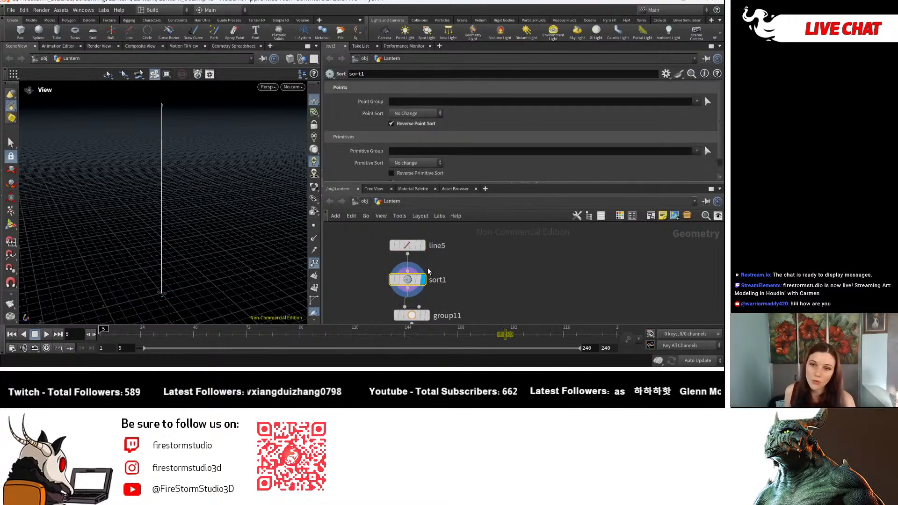
scroll(486, 281, "down", 2)
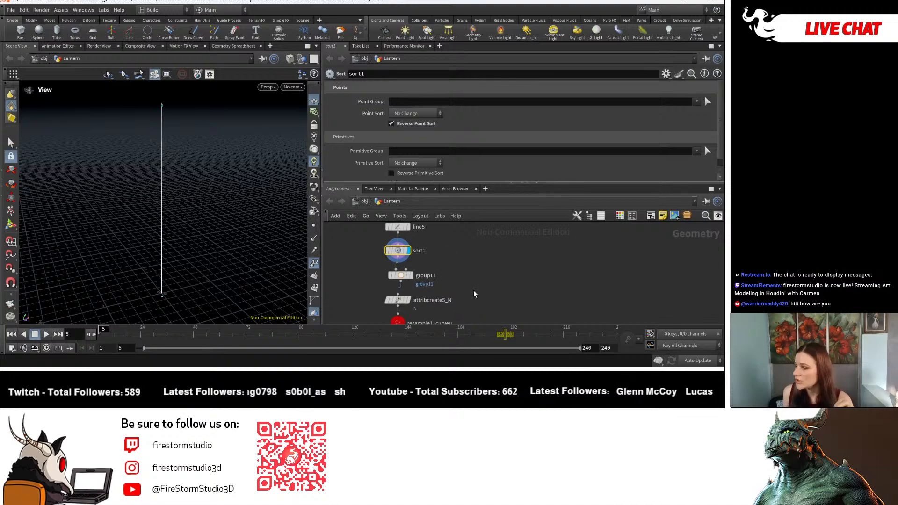
scroll(483, 296, "up", 2)
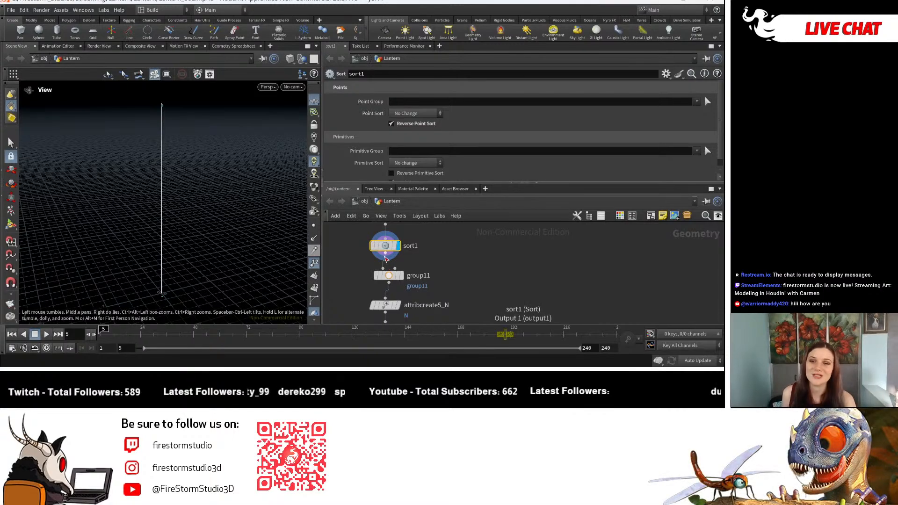
Move the sort1 node from below line5 to between resample1_curveu and RoofTopOrnament_Shape
left_click_drag(383, 254, 427, 258)
left_click(382, 268)
middle_click_drag(459, 279, 446, 259)
left_click_drag(417, 231, 459, 307)
middle_click(470, 230)
middle_click_drag(532, 291, 505, 241)
scroll(486, 264, "down", 3)
middle_click_drag(507, 282, 500, 252)
left_click_drag(412, 300, 382, 272)
left_click_drag(452, 230, 387, 259)
scroll(397, 259, "up", 2)
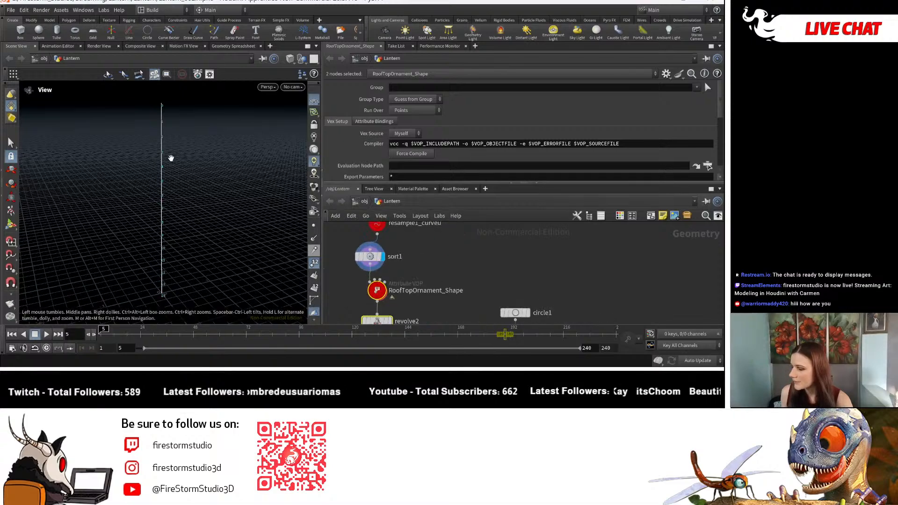
scroll(440, 265, "down", 2)
middle_click_drag(462, 280, 480, 320)
scroll(443, 277, "up", 3)
left_click_drag(392, 254, 367, 272)
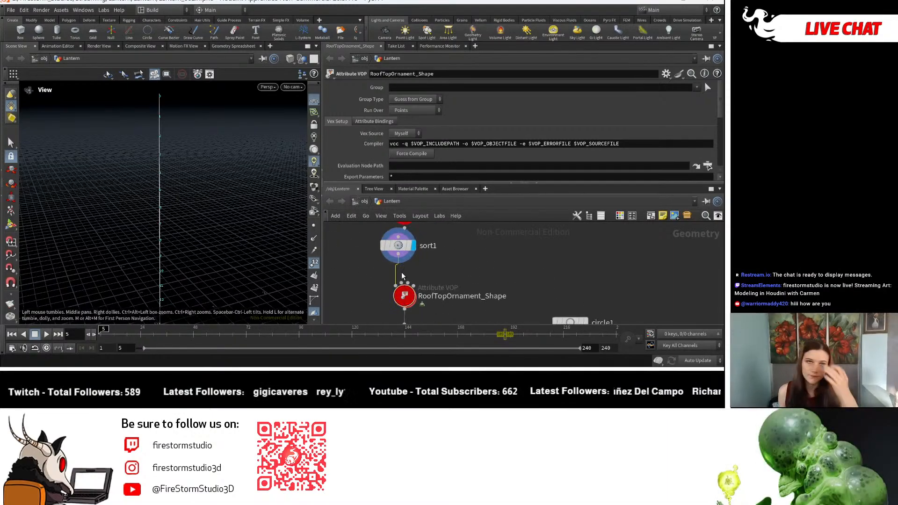
Insert a new Group node between sort1 and RoofTopOrnament_Shape
key("Tab")
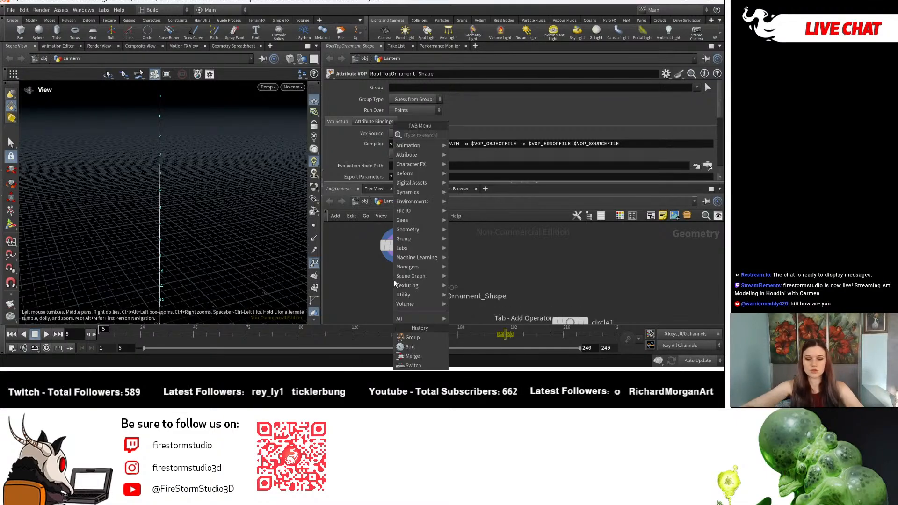
type("group")
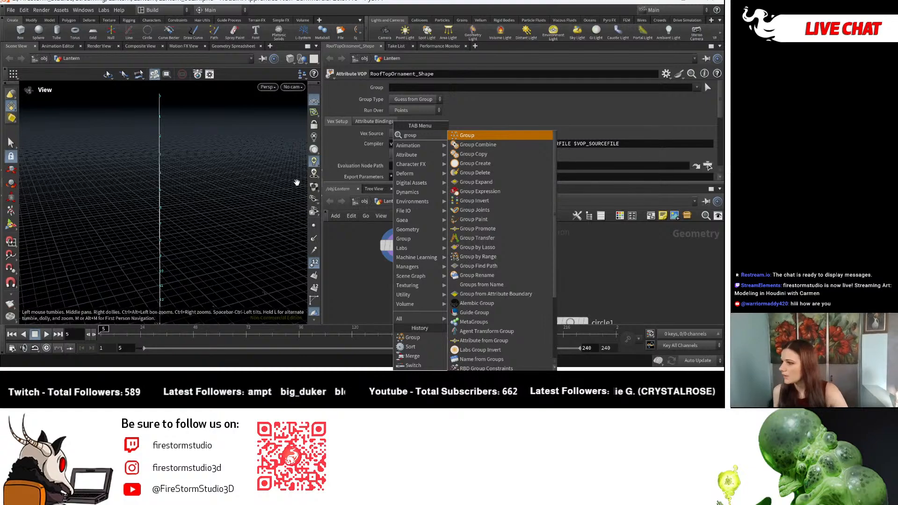
left_click(517, 136)
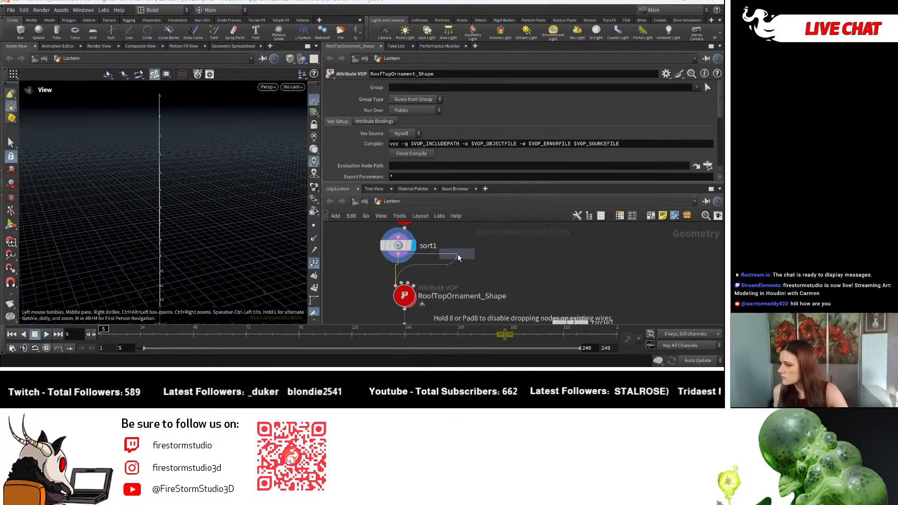
left_click(394, 276)
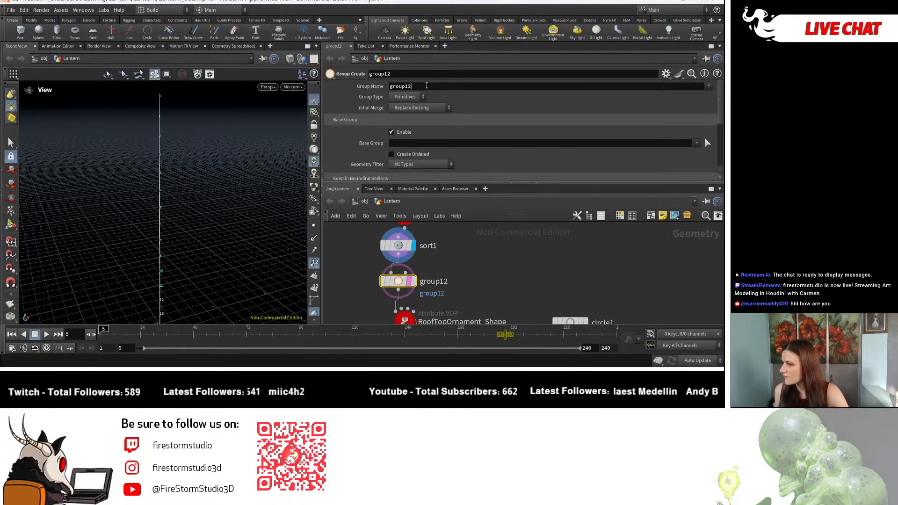
Name the new node's group Ornament_Top
double_click(427, 85)
type("o")
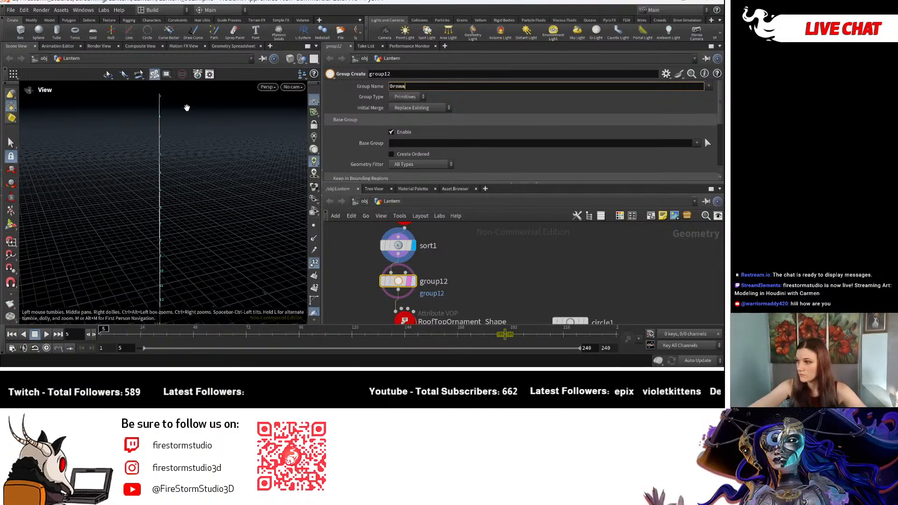
type("ent")
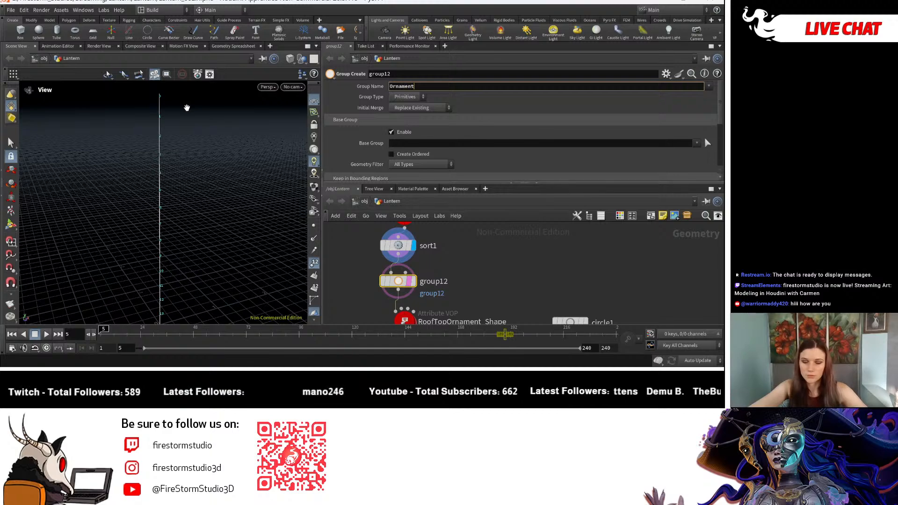
type("_Top")
key("Return")
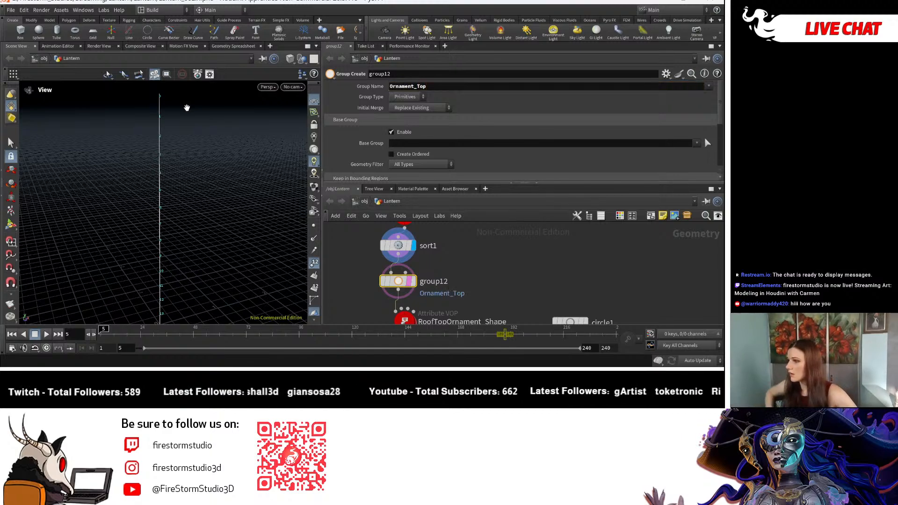
Set the group's Base Group to 0 and visualize Ornament_Top in the viewport from the node info
left_click(406, 97)
left_click(417, 99)
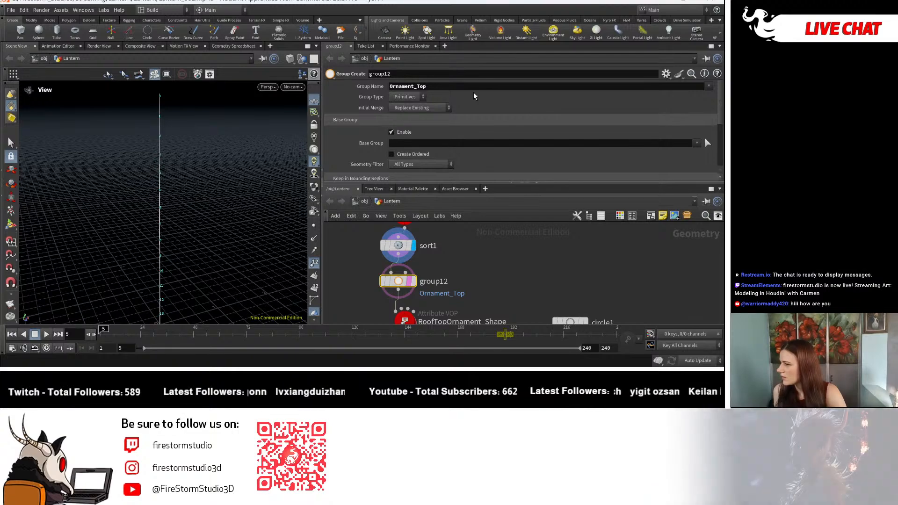
left_click(435, 107)
left_click(411, 97)
left_click(452, 146)
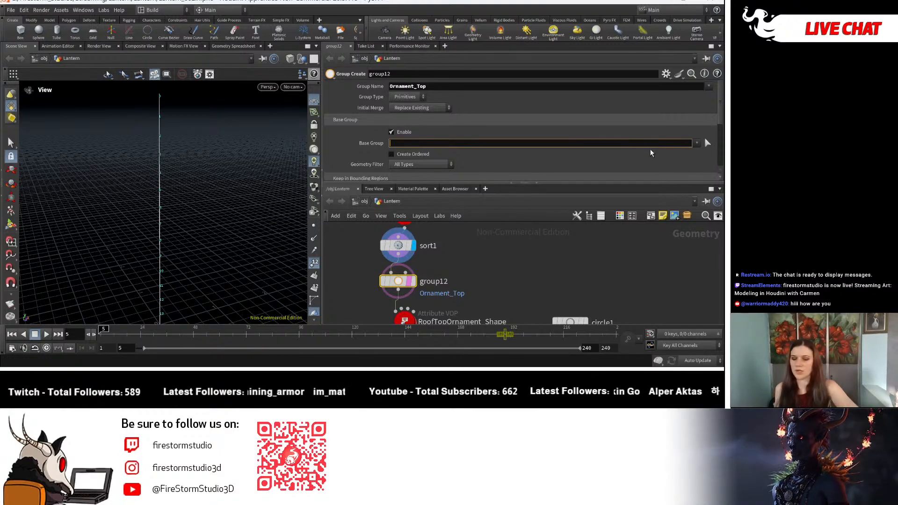
type("0")
key("Return")
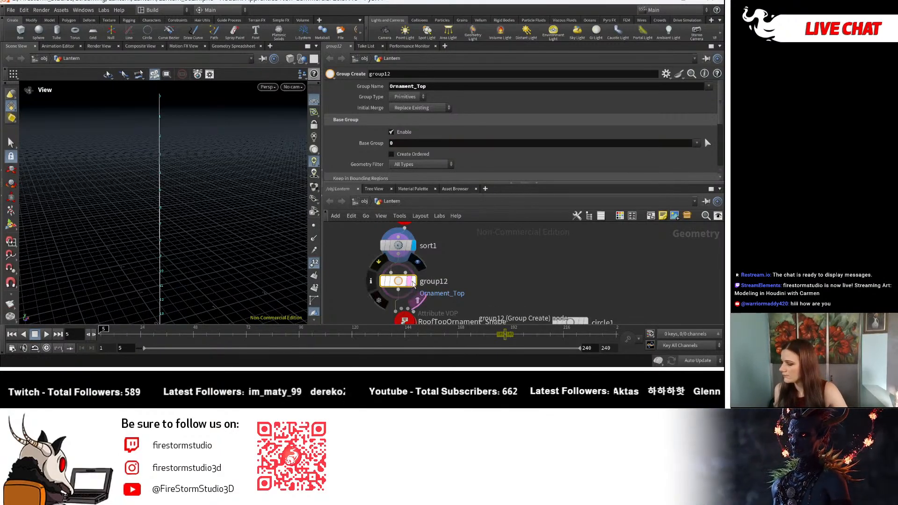
left_click(370, 280)
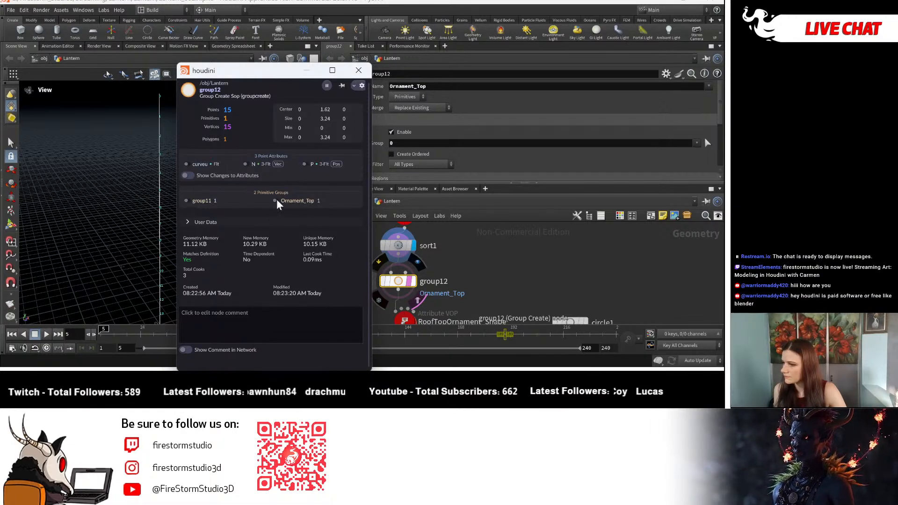
left_click(358, 71)
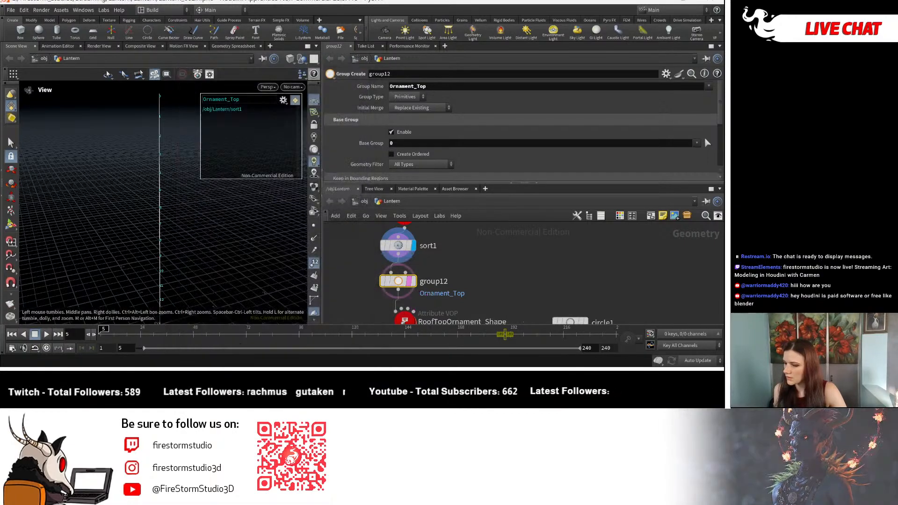
Split the viewport pane top/bottom, make the lower half a Geometry Spreadsheet, and shrink it to enlarge the viewport
left_click(316, 45)
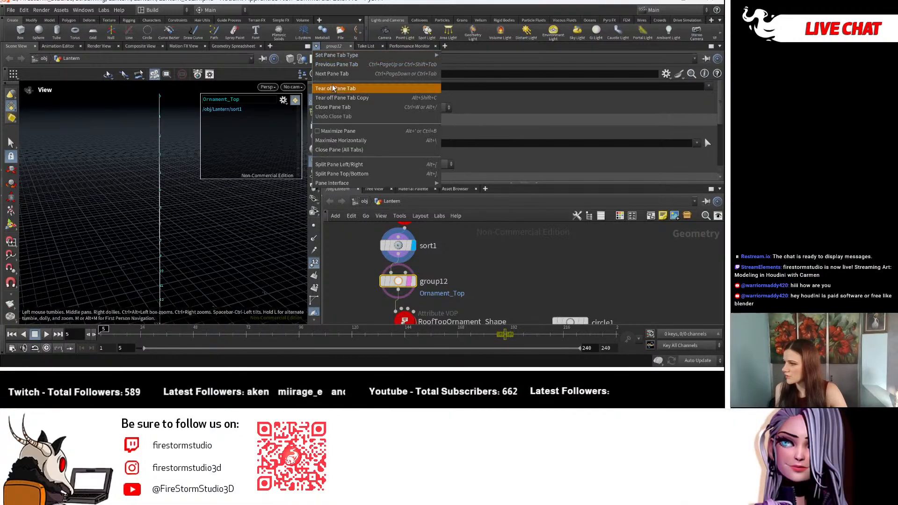
left_click(343, 175)
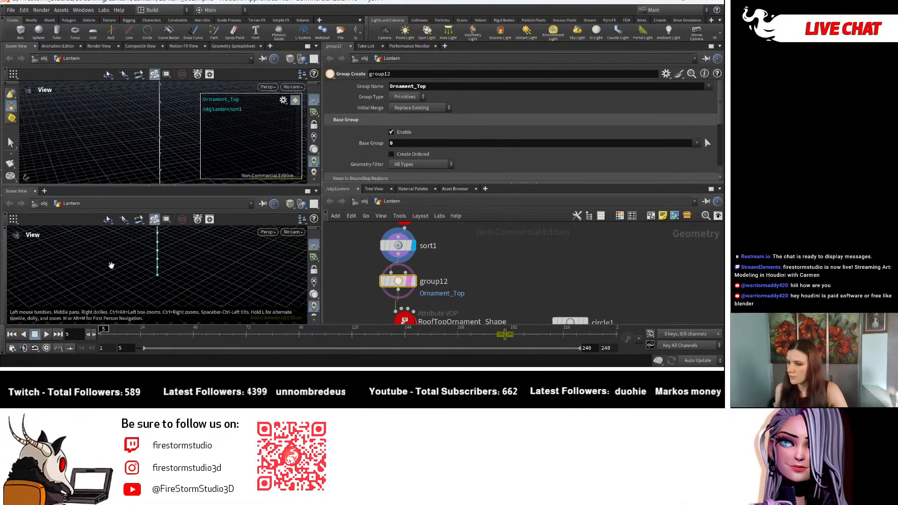
left_click(23, 196)
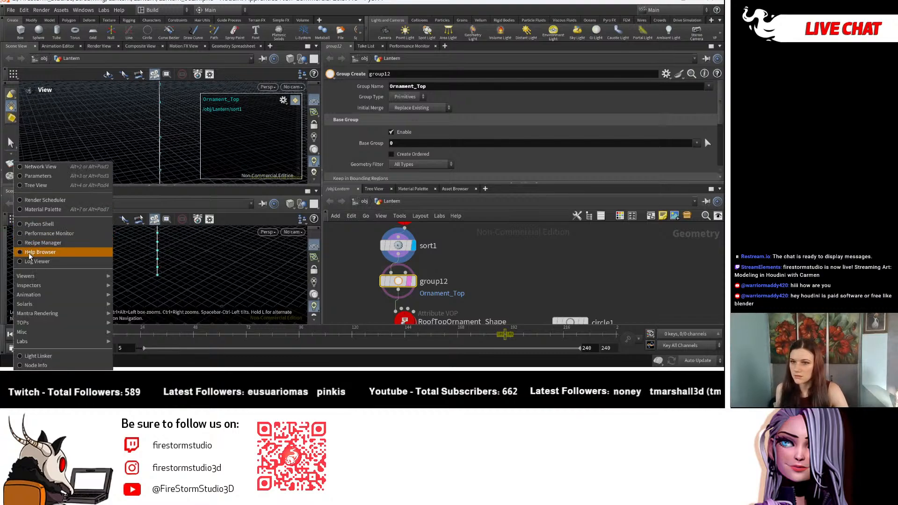
left_click(118, 285)
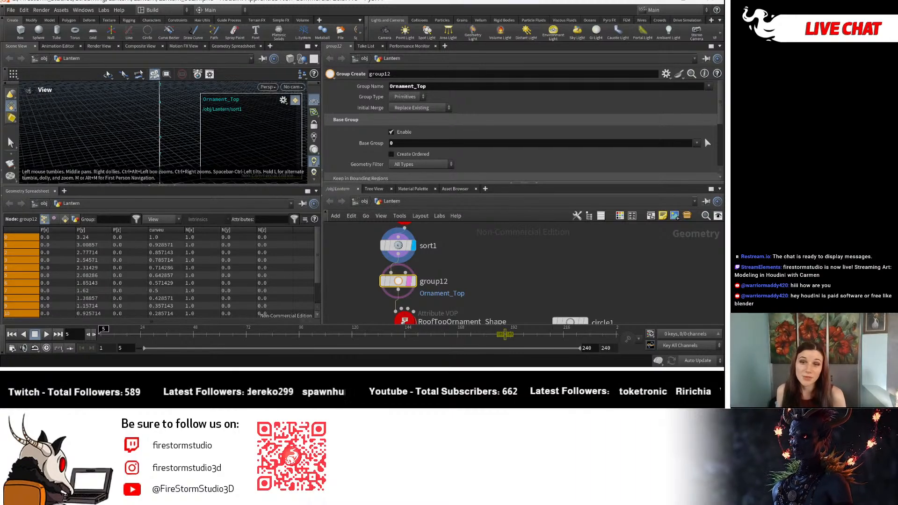
mouse_move(418, 263)
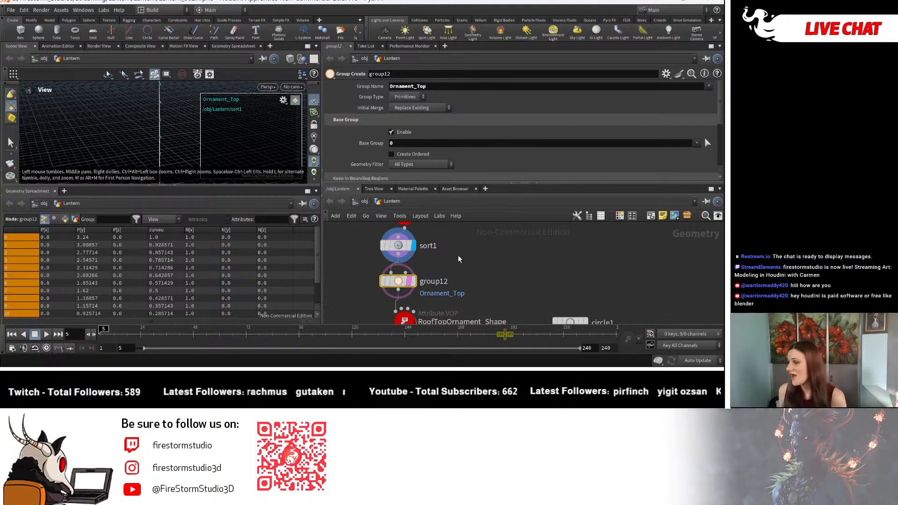
middle_click_drag(458, 253, 454, 303)
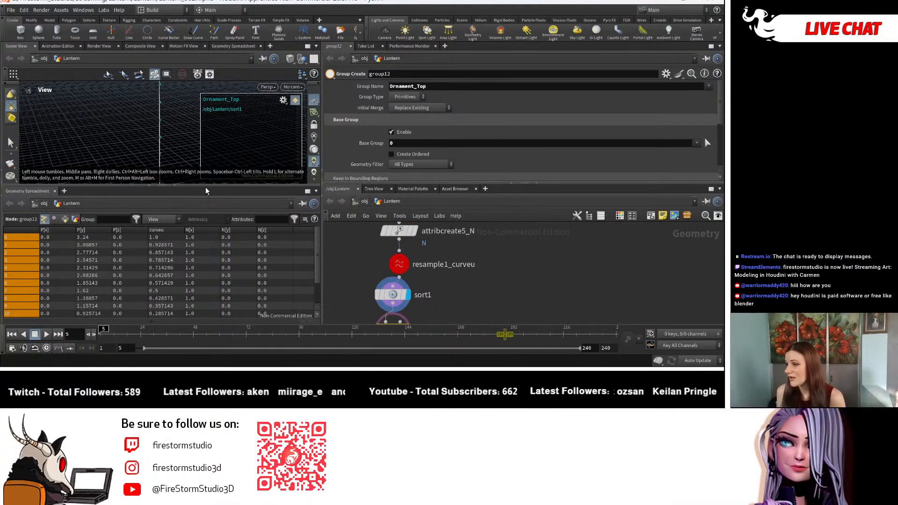
left_click_drag(206, 187, 206, 243)
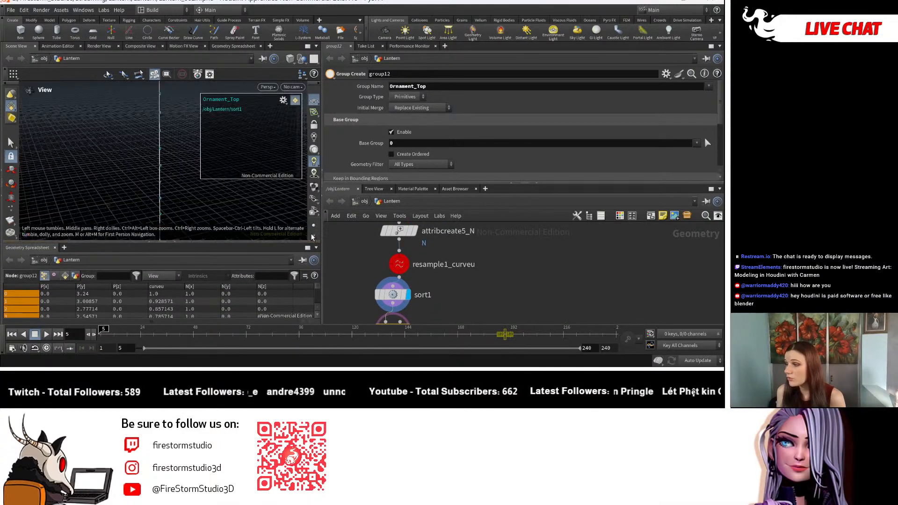
Widen the viewport and spreadsheet panes and bring the whole ornament line into view
left_click_drag(322, 248, 403, 247)
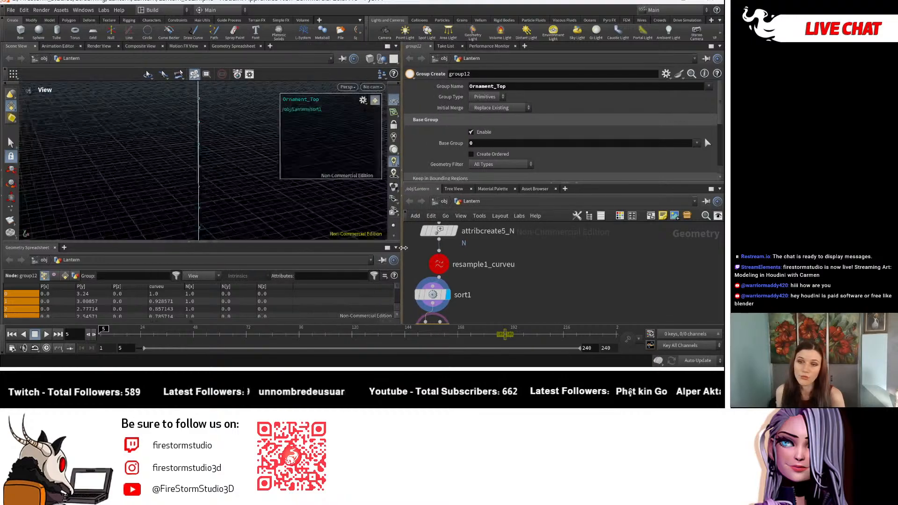
middle_click_drag(232, 208, 201, 209)
right_click_drag(164, 194, 186, 192)
middle_click_drag(186, 192, 185, 177)
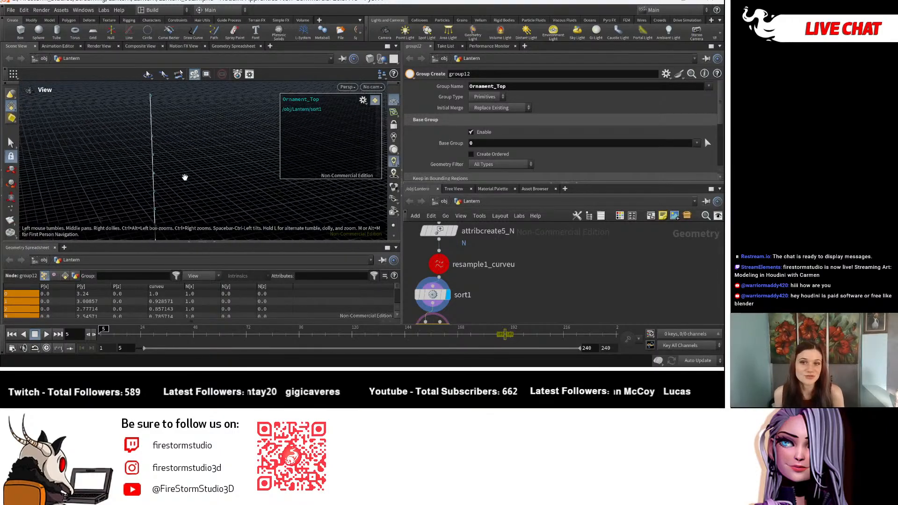
right_click_drag(195, 181, 184, 170)
middle_click_drag(184, 170, 190, 168)
right_click_drag(184, 168, 177, 169)
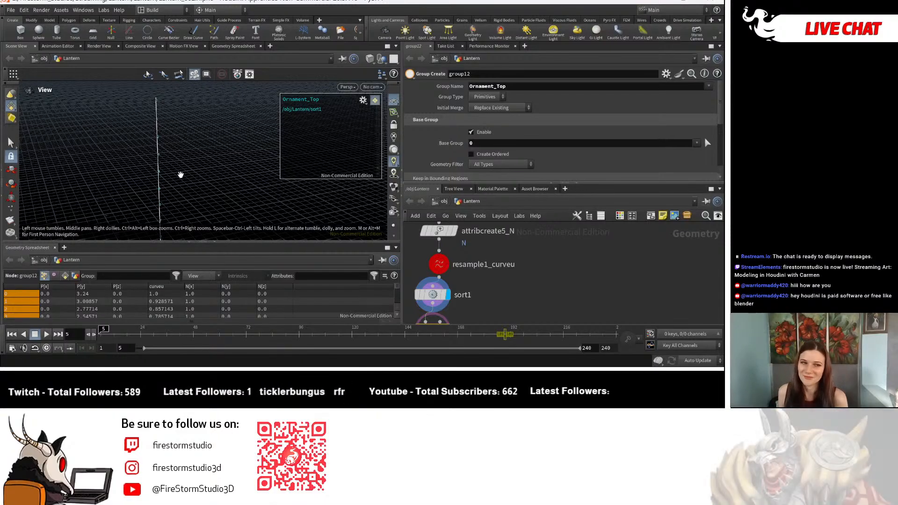
right_click_drag(132, 181, 184, 203)
middle_click_drag(184, 203, 178, 184)
right_click_drag(178, 184, 163, 180)
middle_click_drag(190, 173, 164, 133)
right_click_drag(214, 167, 125, 145)
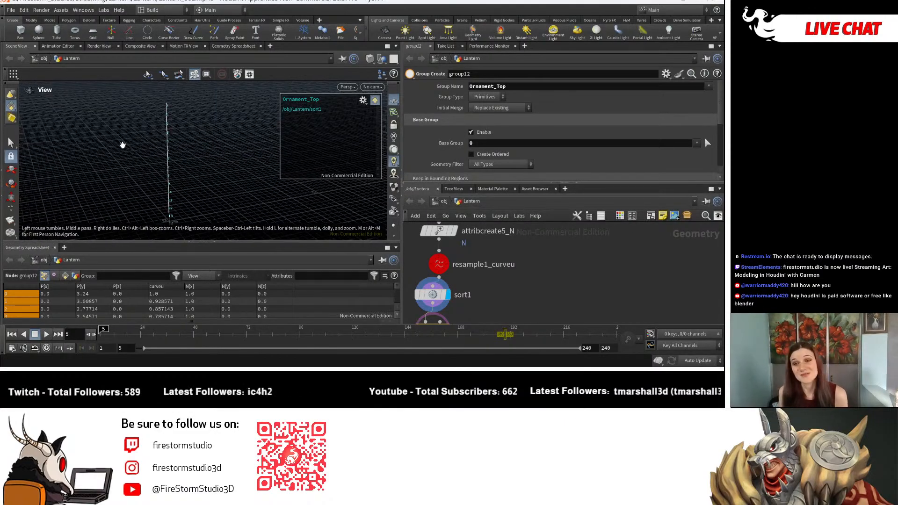
middle_click_drag(197, 186, 200, 162)
right_click_drag(200, 163, 172, 159)
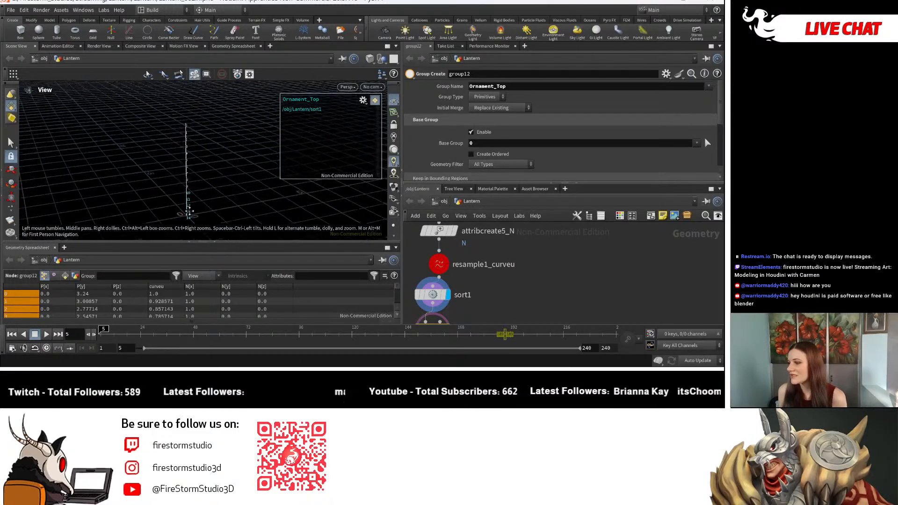
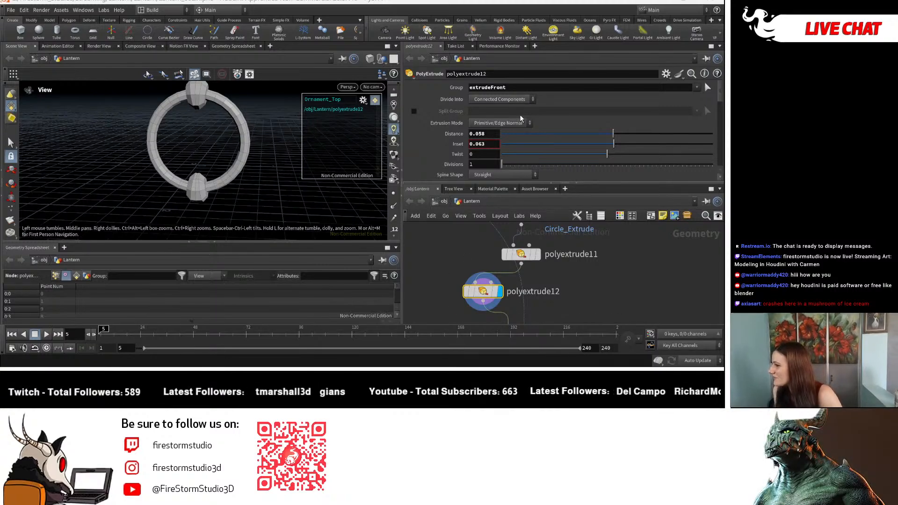
Compare the geometry at polyextrude11 with that at polyextrude12, and check polyextrude12's front group output
scroll(513, 123, "down", 1)
double_click(545, 254)
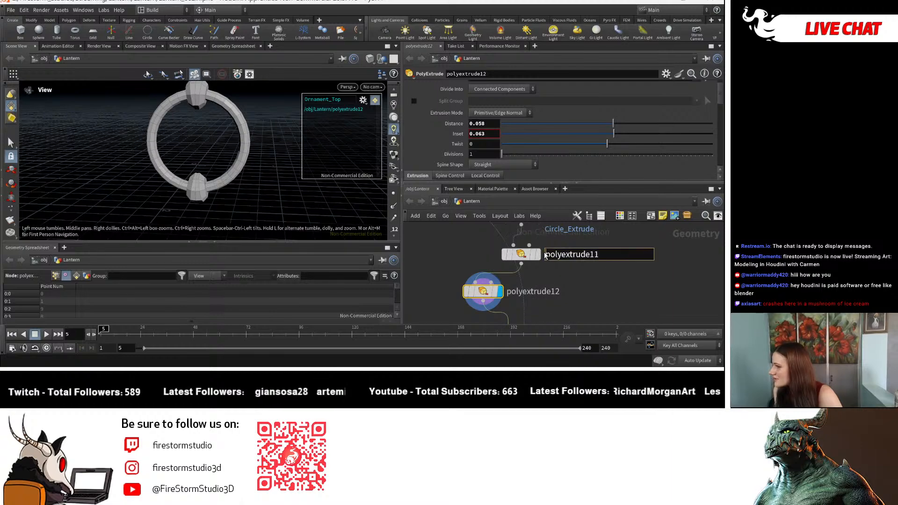
key("Return")
scroll(504, 96, "up", 1)
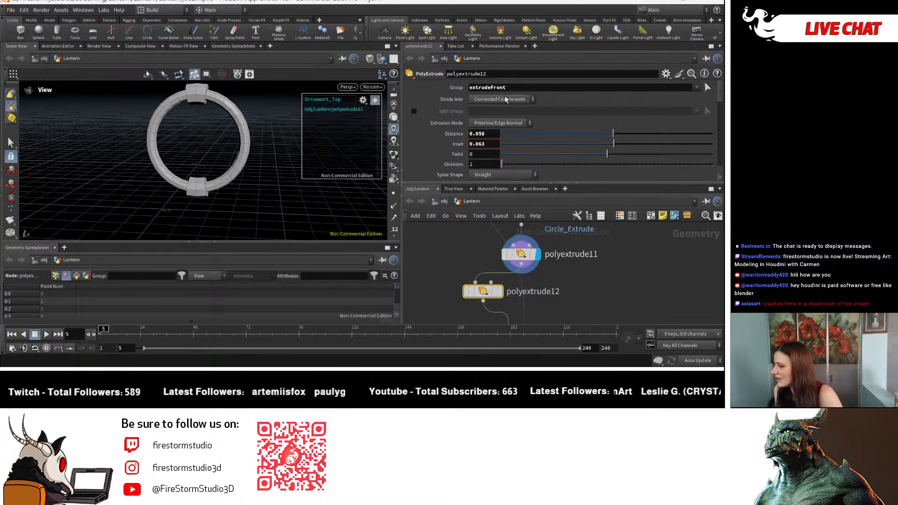
scroll(507, 125, "down", 5)
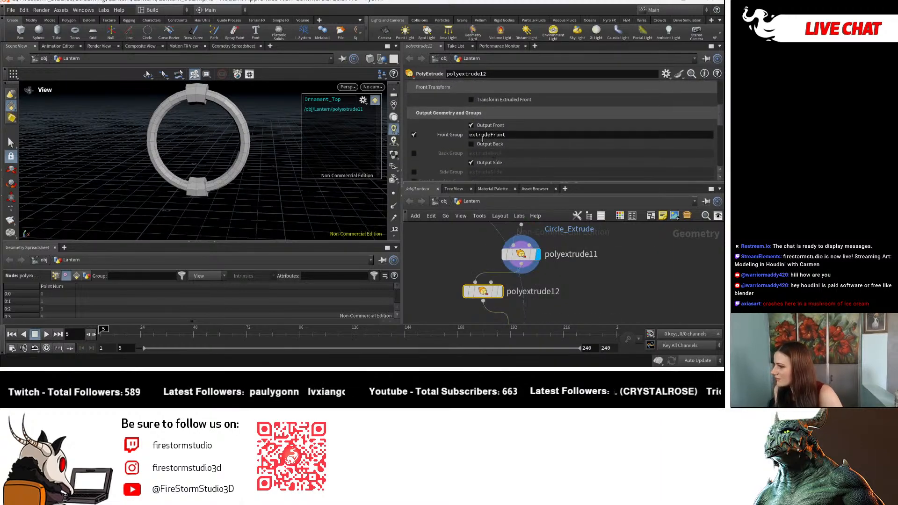
left_click(499, 291)
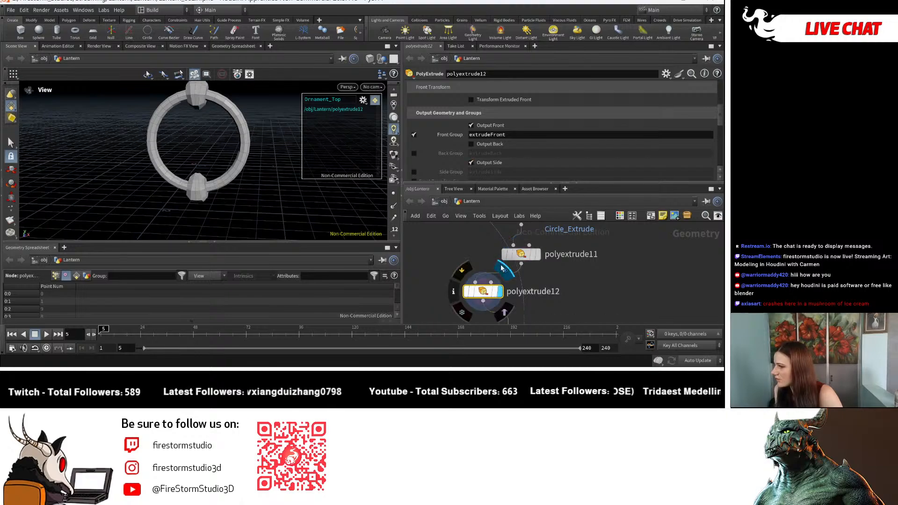
left_click_drag(184, 130, 256, 201)
Set polyextrude12's distance to 0 and its inset to 0.044
scroll(516, 142, "up", 1)
scroll(516, 142, "up", 4)
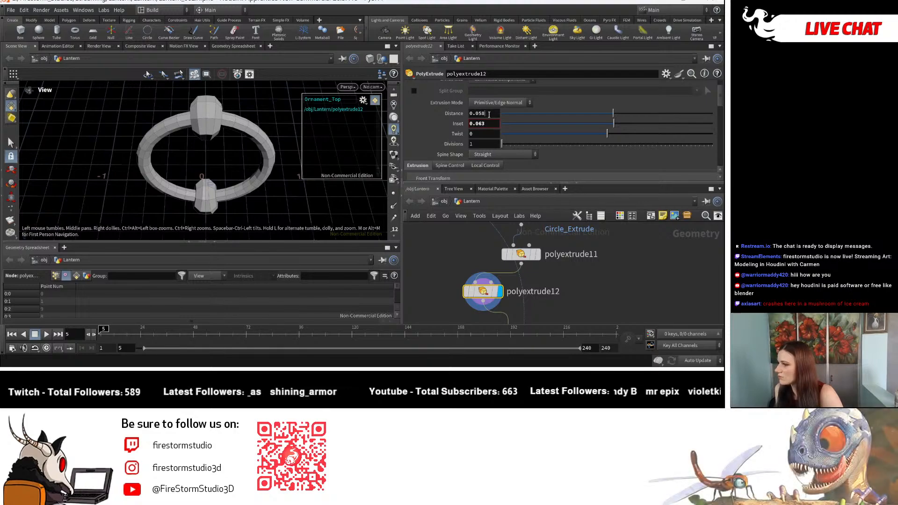
left_click_drag(489, 114, 409, 111)
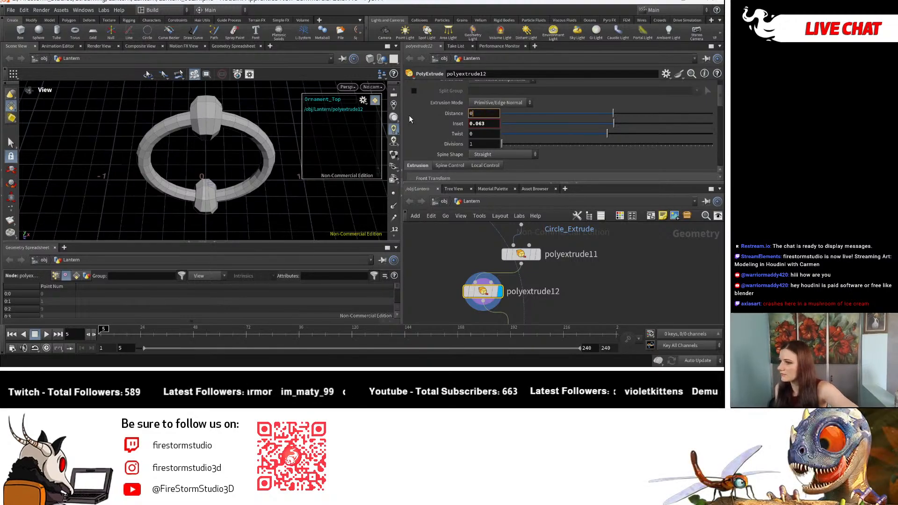
type("0")
key("Return")
left_click_drag(615, 125, 613, 126)
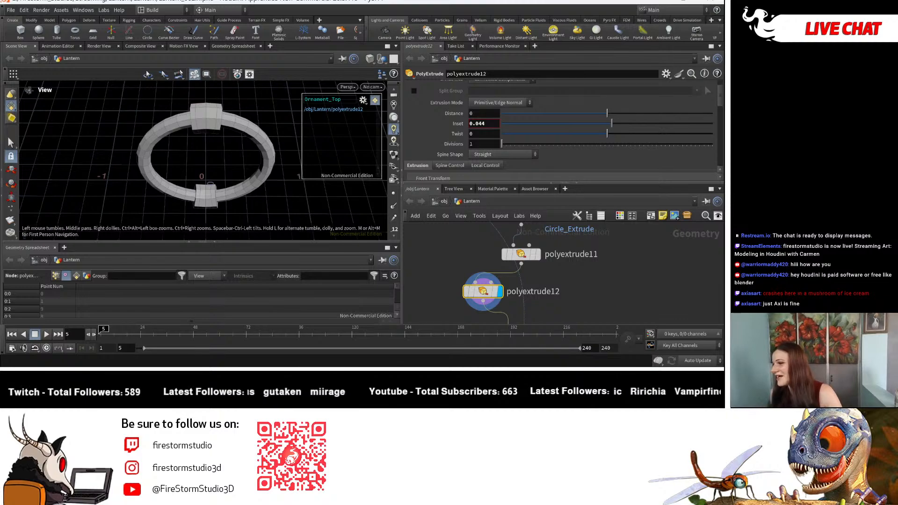
Examine how polyextrude12 connects to copytopoints7 and which geometry and groups it outputs
scroll(436, 294, "down", 1)
middle_click_drag(548, 304, 553, 263)
scroll(533, 286, "up", 2)
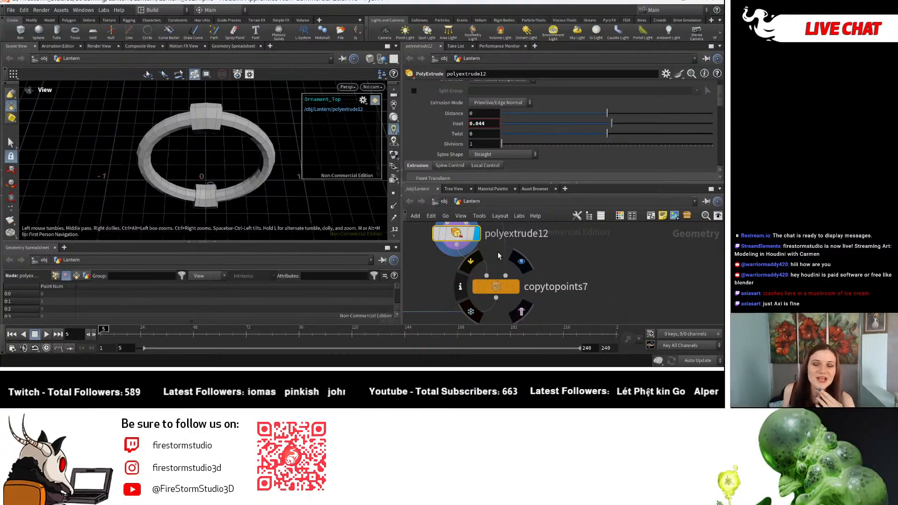
mouse_move(430, 232)
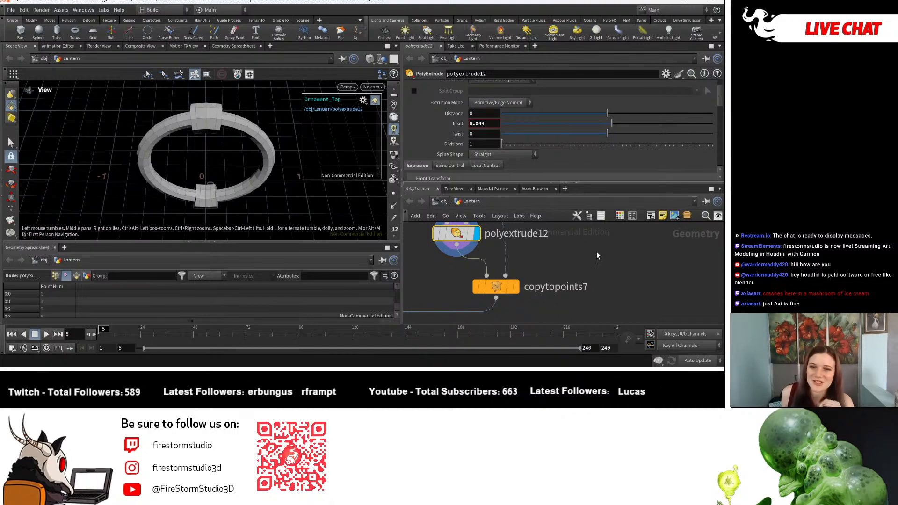
middle_click_drag(567, 256, 579, 314)
scroll(496, 174, "down", 5)
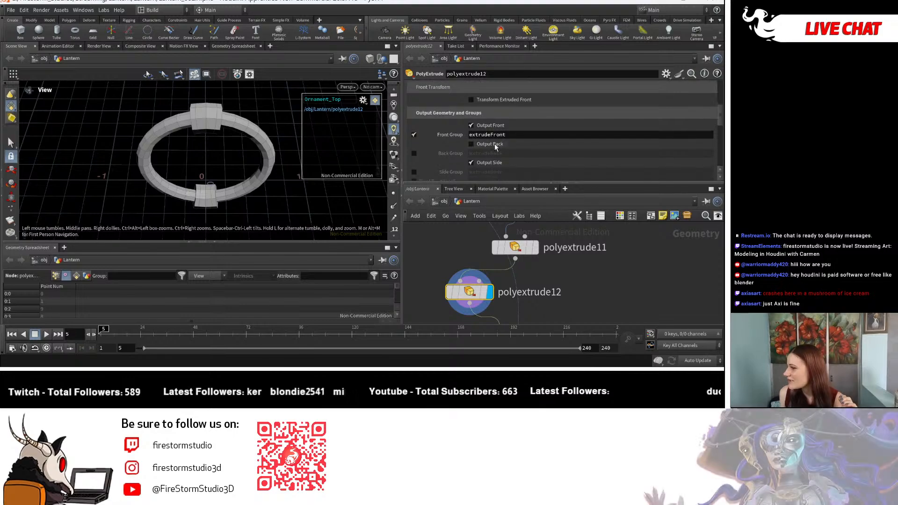
mouse_move(544, 251)
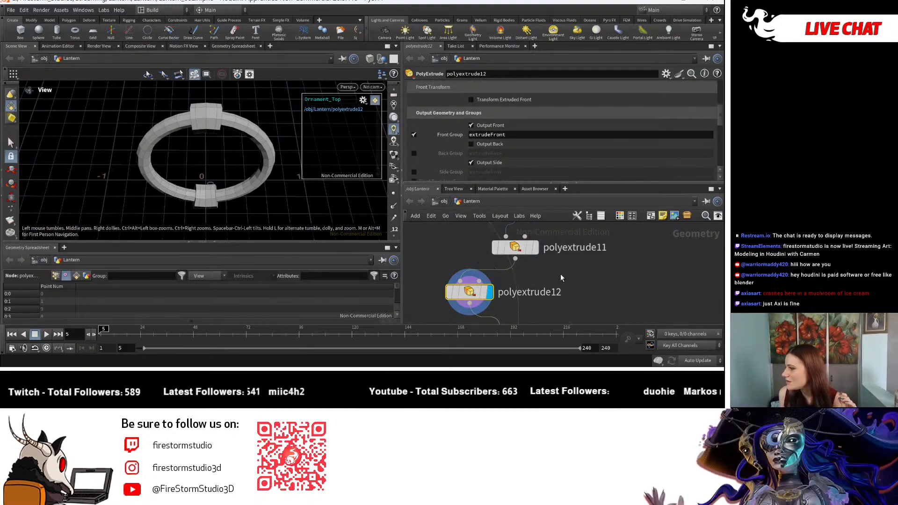
scroll(562, 284, "down", 1)
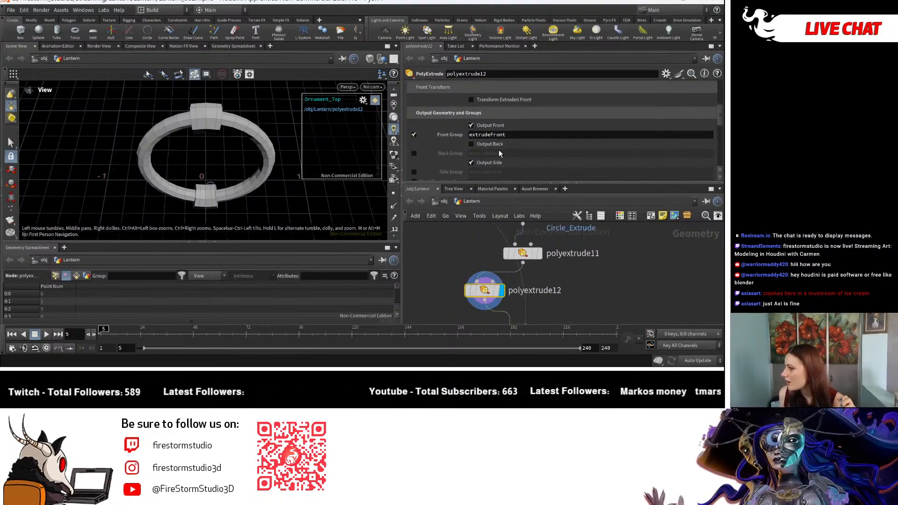
Turn off Preserve Groups on polyextrude12 and move copytopoints7 slightly lower in the network
scroll(504, 126, "up", 3)
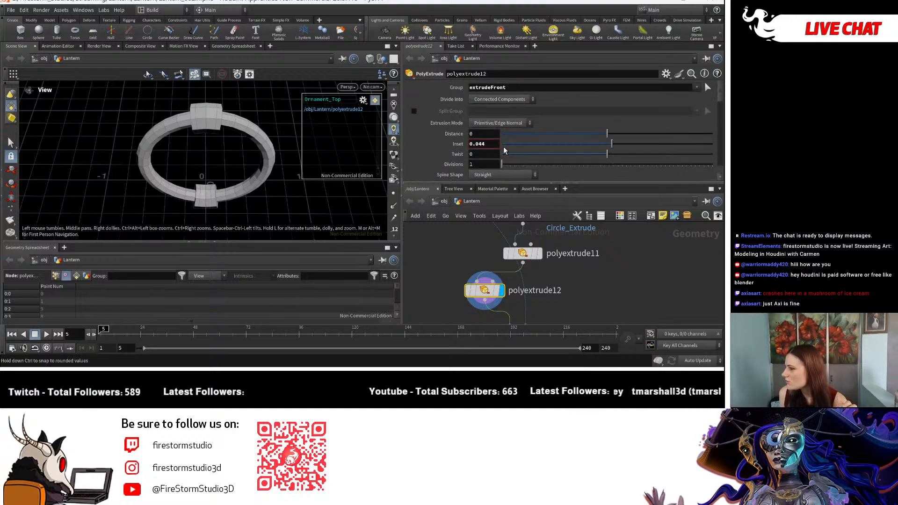
scroll(503, 148, "down", 5)
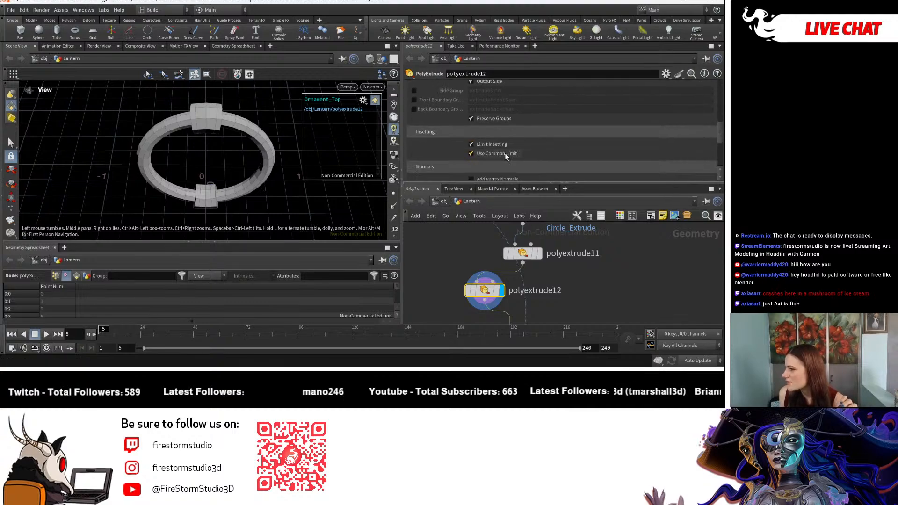
scroll(549, 276, "down", 1)
middle_click_drag(517, 299, 519, 257)
scroll(519, 260, "up", 3)
left_click_drag(528, 292, 533, 306)
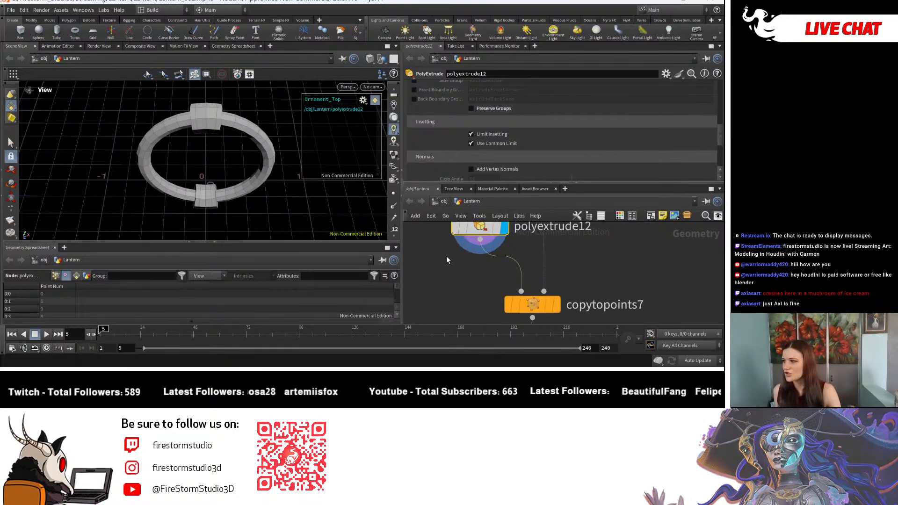
Look through polyextrude12's remaining parameters, from the texture coordinates back to its output groups
middle_click_drag(485, 248, 468, 290)
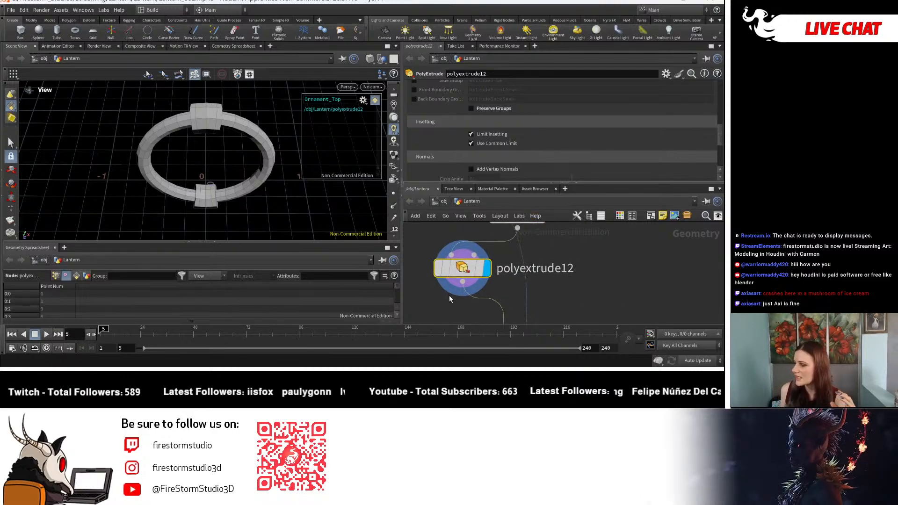
scroll(460, 154, "down", 4)
scroll(497, 148, "up", 5)
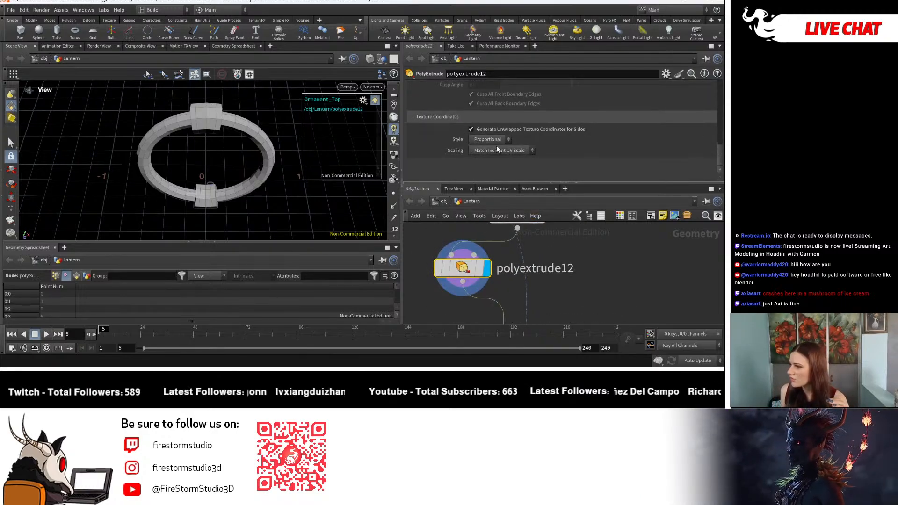
scroll(477, 139, "up", 2)
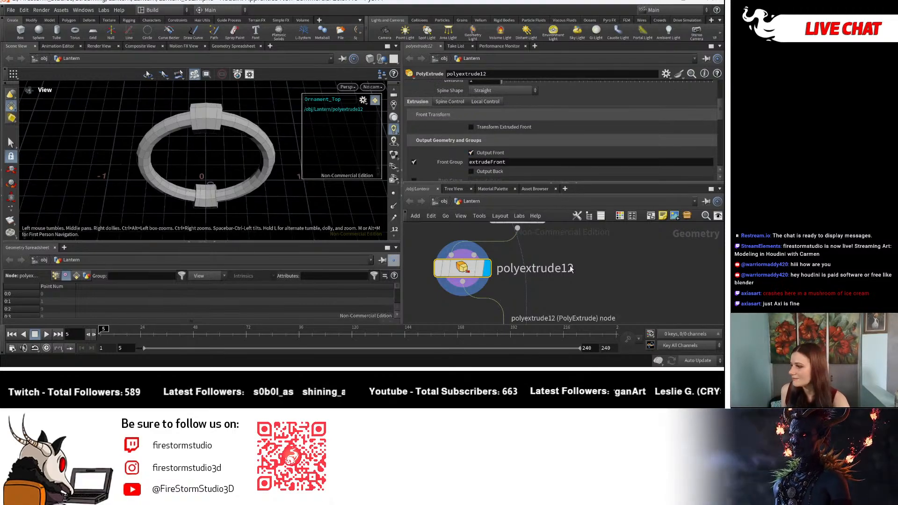
Display polyextrude11 and group13 in turn, and examine the Circle_Extrude faces on the ring
middle_click_drag(571, 266, 553, 308)
middle_click_drag(516, 264, 513, 297)
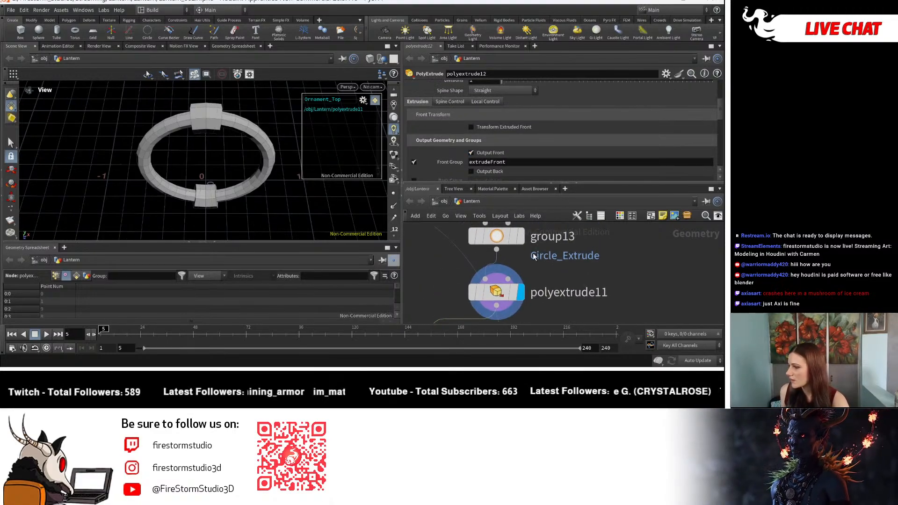
left_click(520, 236)
left_click_drag(203, 150, 201, 135)
right_click_drag(200, 134, 221, 94)
left_click_drag(220, 94, 201, 97)
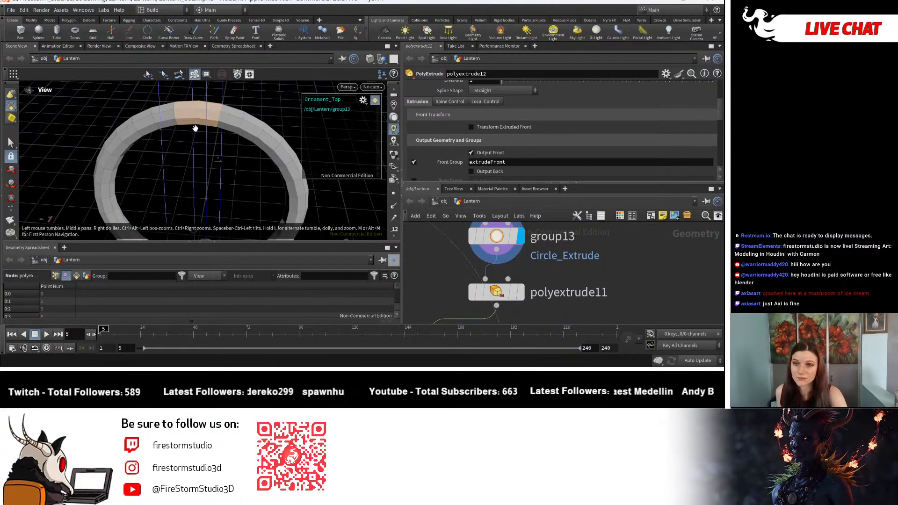
Display polyextrude11 again and inspect its extruded block on the ring up close
left_click(521, 294)
left_click_drag(198, 162, 160, 154)
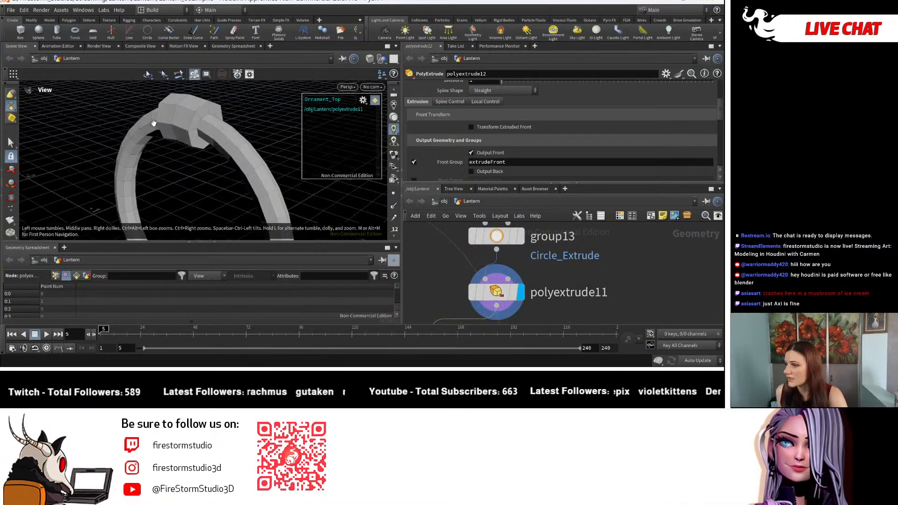
right_click_drag(160, 154, 385, 206)
right_click_drag(137, 100, 110, 145)
left_click_drag(111, 144, 155, 158)
right_click_drag(99, 159, 95, 161)
middle_click_drag(95, 160, 108, 173)
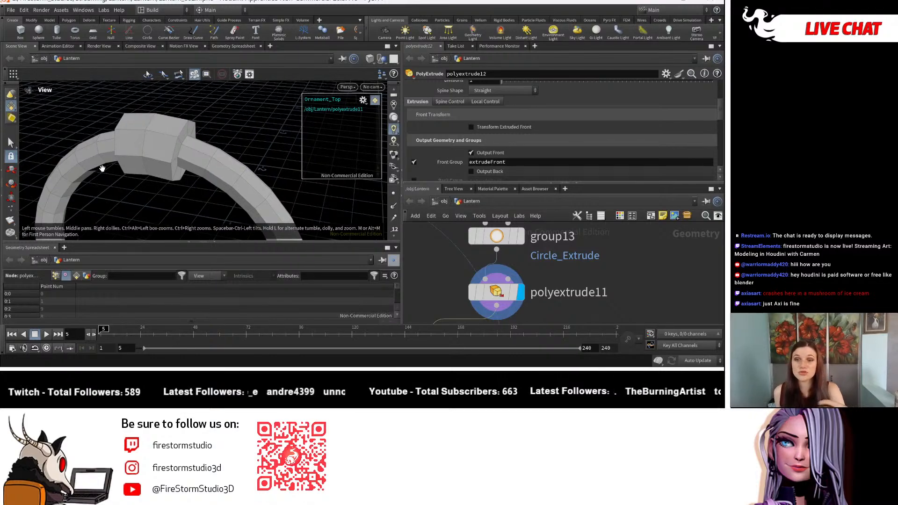
scroll(166, 139, "up", 5)
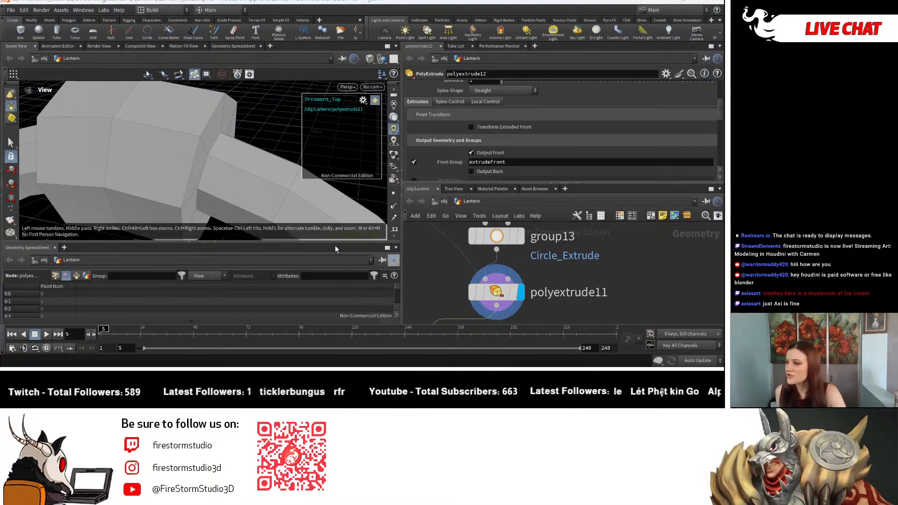
Display polyextrude12 and check its inset faces on the block and its output group settings
scroll(574, 297, "down", 3)
middle_click_drag(572, 300, 571, 278)
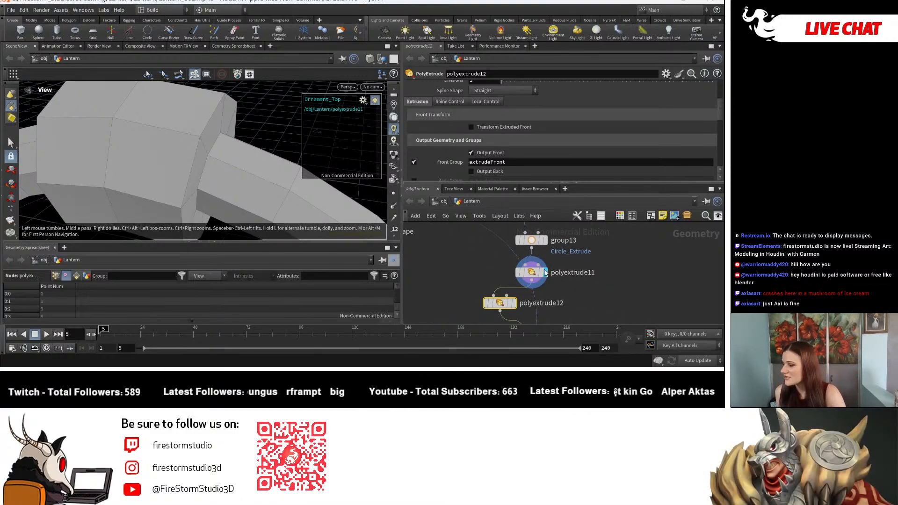
left_click(515, 303)
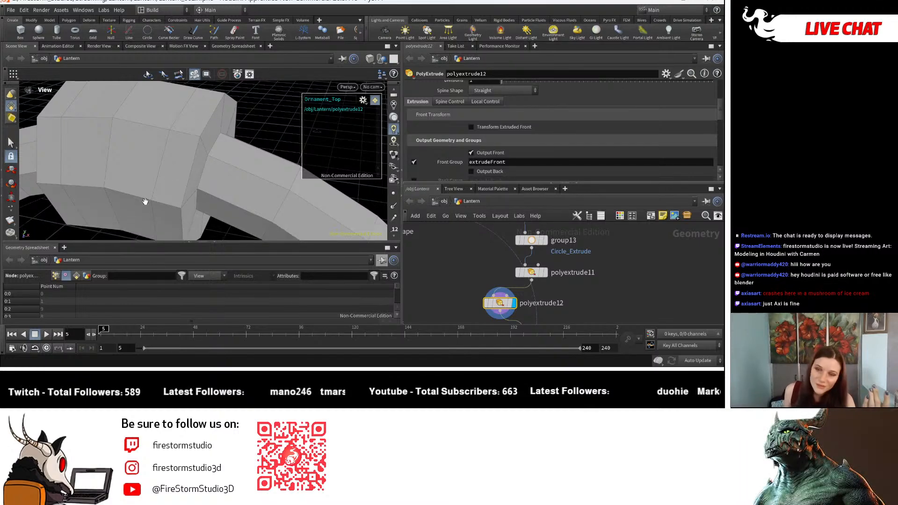
scroll(557, 141, "down", 3)
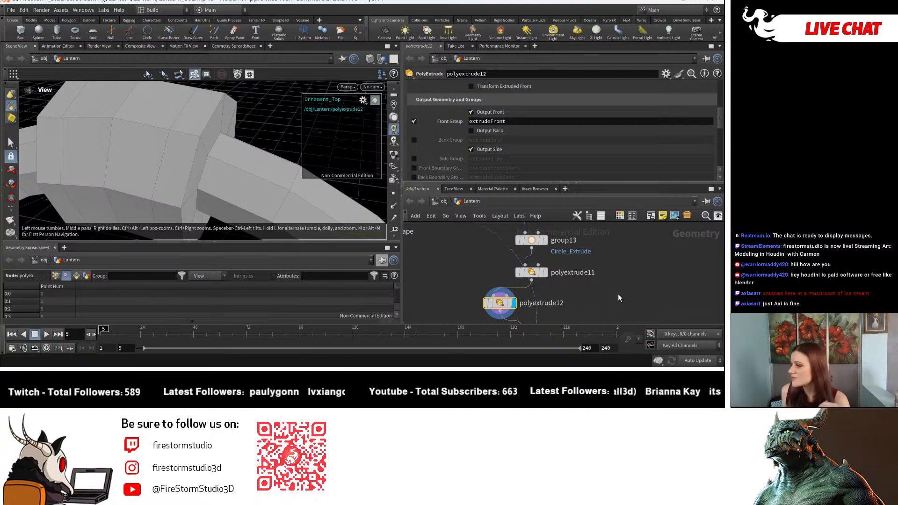
Duplicate polyextrude12 as a new displayed PolyExtrude node fed by it, and set the copy's inset to 0
middle_click_drag(618, 294, 601, 235)
scroll(564, 288, "up", 1)
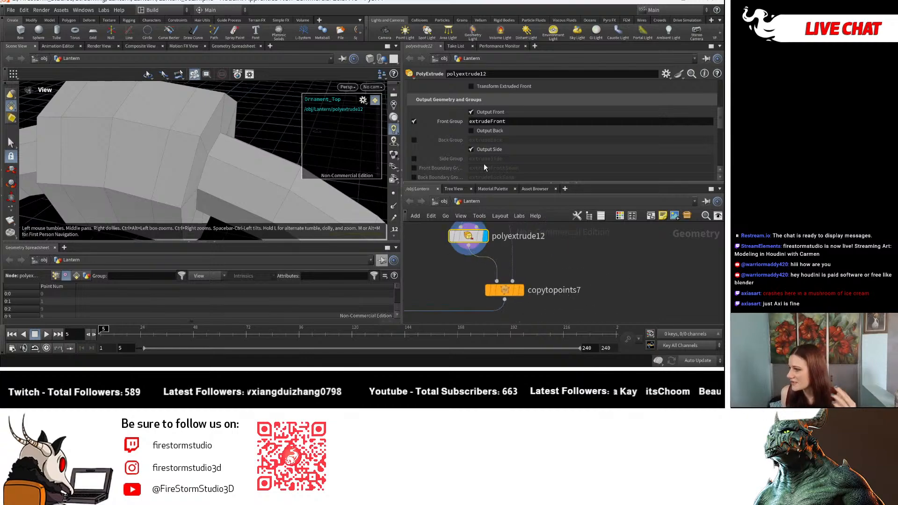
scroll(482, 166, "down", 1)
mouse_move(469, 239)
left_click_drag(468, 238, 441, 269, "alt")
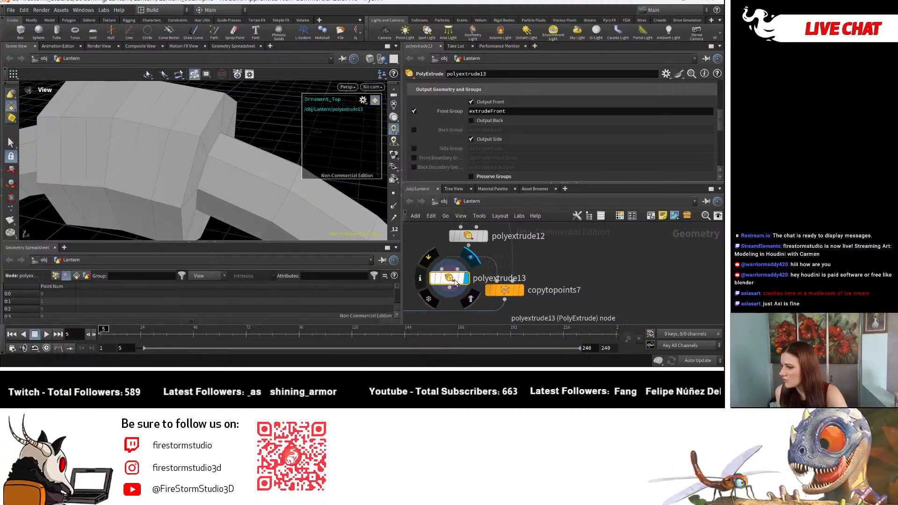
scroll(489, 136, "up", 6)
left_click(496, 141)
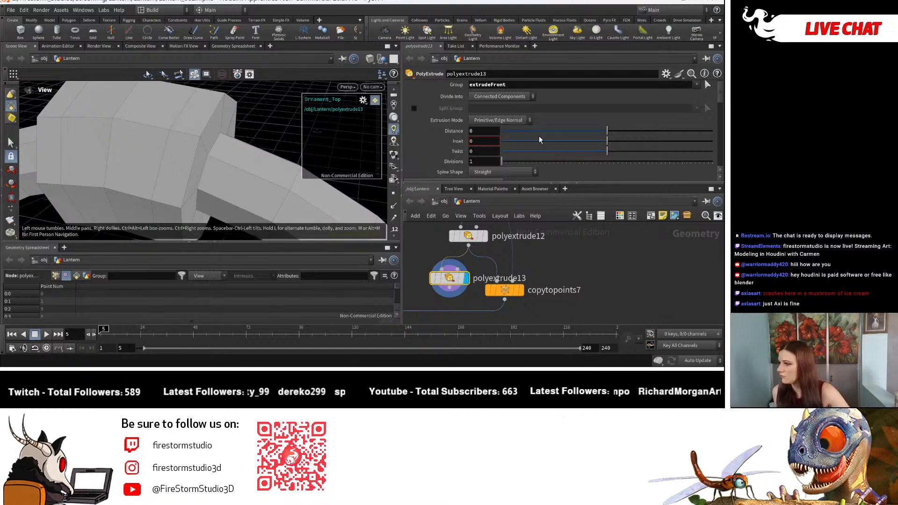
Set the extrusion distance of polyextrude13 to about -0.055 and check the effect on the whole ring
left_click_drag(606, 131, 605, 131)
right_click_drag(151, 171, 203, 178)
left_click_drag(202, 179, 214, 191)
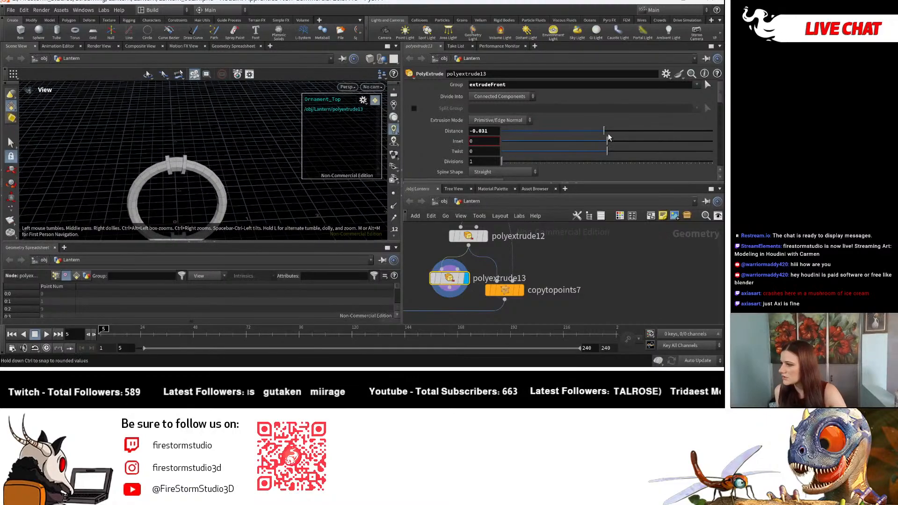
mouse_move(603, 131)
left_mouse_down()
mouse_move(612, 132)
mouse_move(602, 127)
left_mouse_up()
Set the distance of polyextrude11, which extrudes the Circle_Extrude faces, to about 0.031
scroll(583, 279, "up", 4)
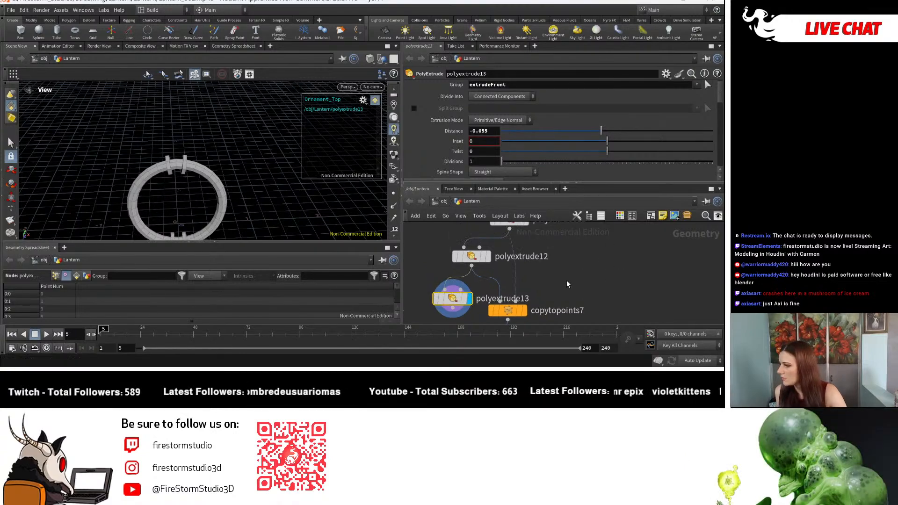
left_click(511, 262)
left_click_drag(603, 130, 608, 133)
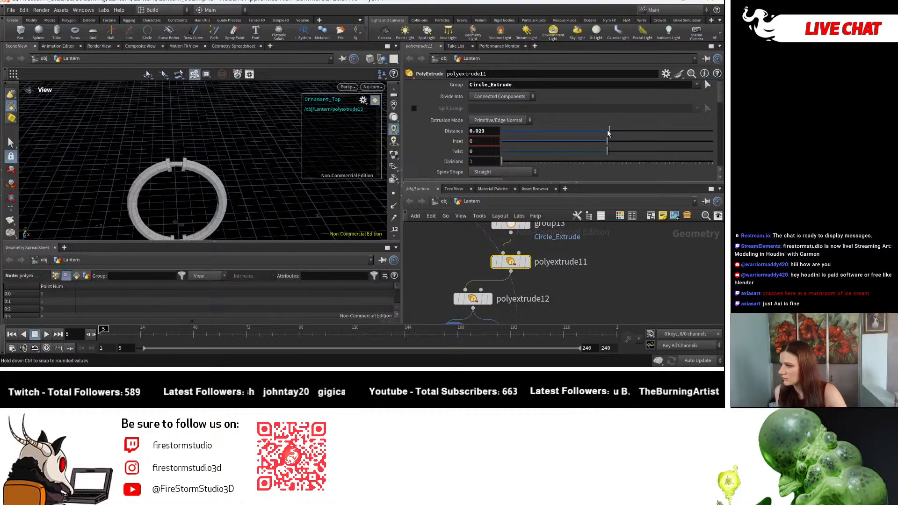
mouse_move(581, 280)
middle_mouse_down()
mouse_move(582, 265)
mouse_move(576, 289)
middle_mouse_up()
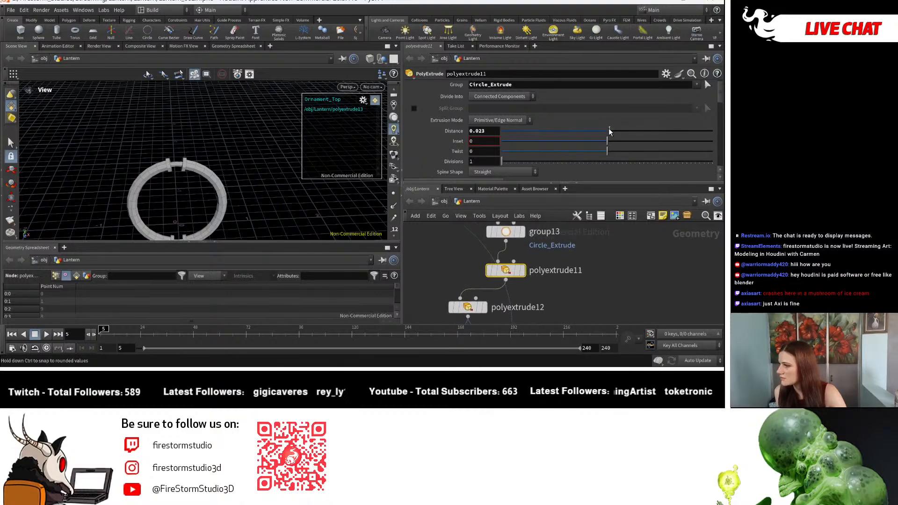
left_click_drag(610, 128, 611, 128)
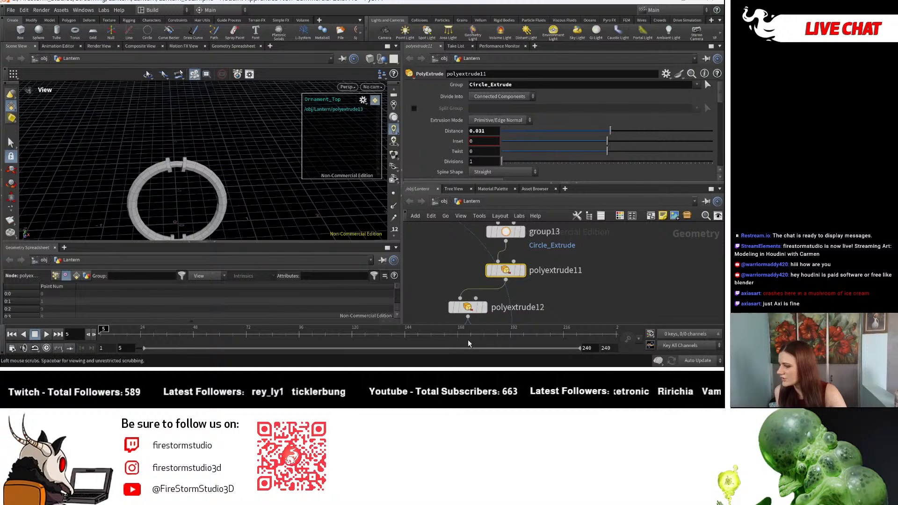
Set the extrusion distance of polyextrude13 to about -0.028 and inspect the blocks on the ring
middle_click_drag(571, 294, 589, 218)
left_click(466, 274)
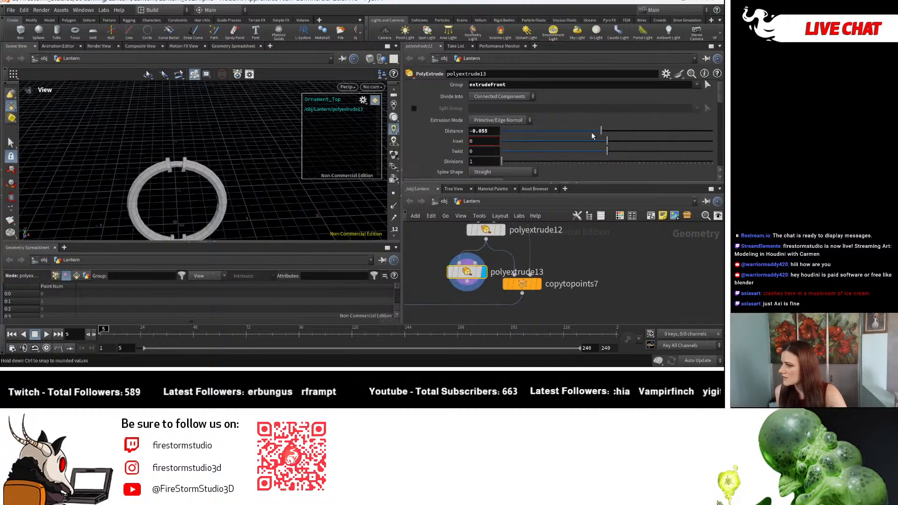
left_click_drag(601, 129, 605, 130)
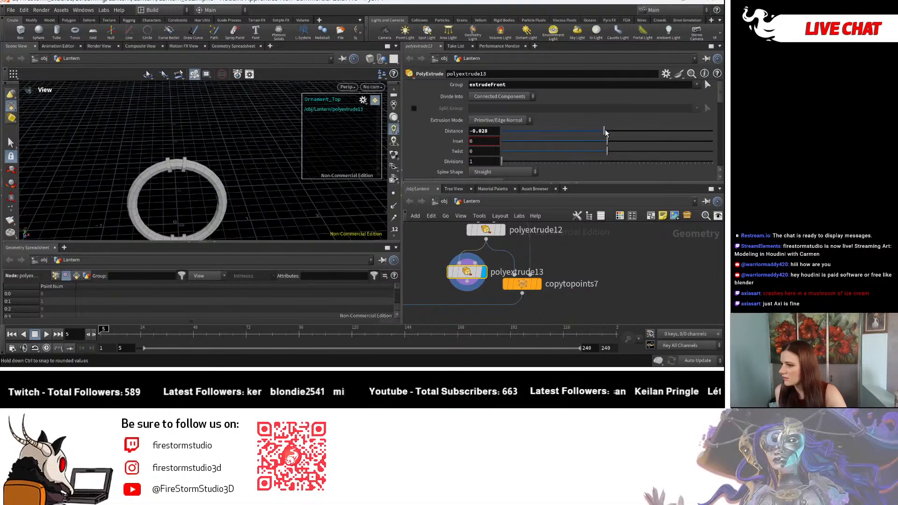
scroll(174, 164, "down", 3)
left_click_drag(174, 164, 140, 153, "alt")
right_click_drag(141, 152, 199, 209)
left_click_drag(199, 208, 220, 220)
middle_click_drag(220, 220, 224, 141)
left_click_drag(225, 140, 184, 136)
Set the inset of polyextrude12 to about 0.063 and inspect the ring's blocks from several angles
left_click(493, 226)
left_click_drag(612, 146, 615, 147)
left_click_drag(299, 171, 281, 164)
right_click_drag(280, 164, 203, 186)
middle_click_drag(321, 167, 299, 184)
right_click_drag(299, 183, 248, 164)
middle_click_drag(132, 177, 170, 182)
right_click_drag(182, 176, 242, 190)
left_click_drag(242, 190, 231, 188)
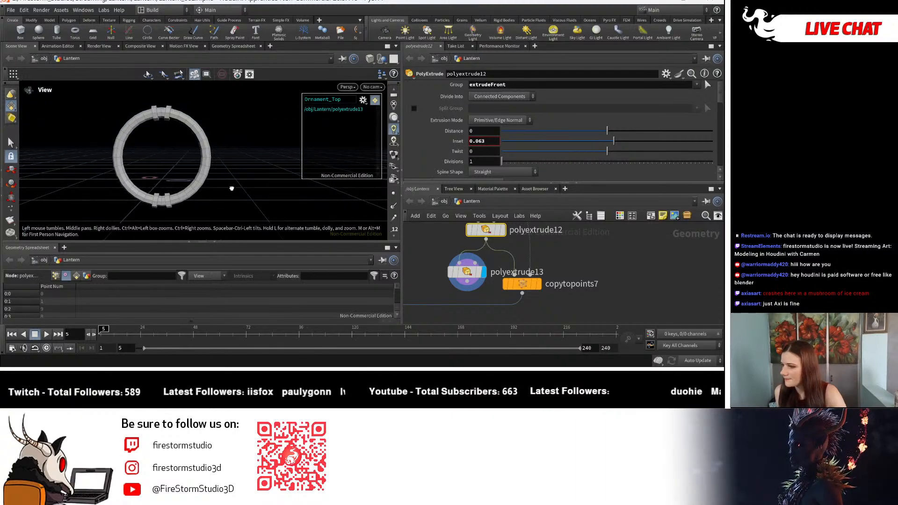
Show the point numbers and examine the numbering around the ring's extruded blocks up close
left_click(394, 229)
right_click_drag(160, 210, 210, 216)
right_click_drag(99, 190, 323, 206)
right_click_drag(155, 201, 287, 225)
middle_click_drag(236, 178, 231, 184)
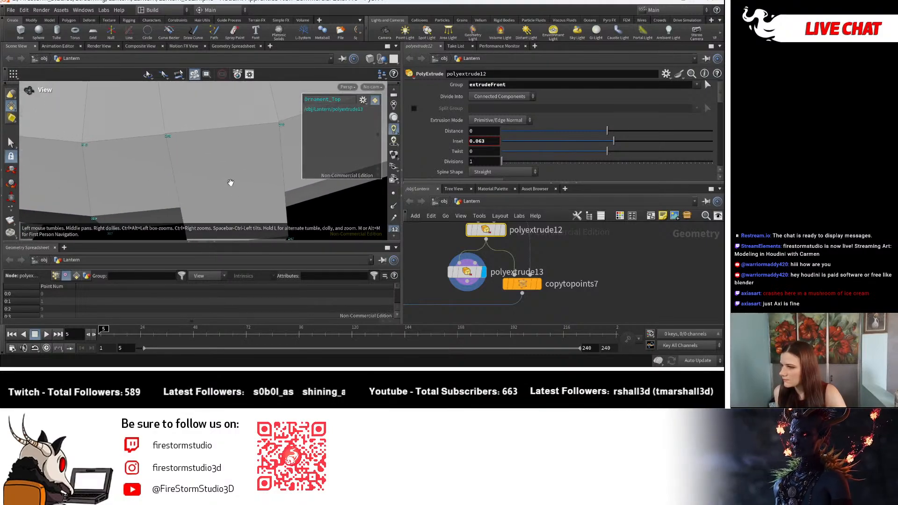
left_click_drag(211, 156, 248, 151)
right_click_drag(248, 151, 75, 131)
middle_click_drag(190, 109, 191, 170)
left_click_drag(192, 171, 175, 161)
left_click_drag(167, 108, 169, 173)
scroll(504, 280, "down", 4)
Move copytopoints7 lower in the network and hide the point numbers on the ring
left_click_drag(513, 281, 512, 298)
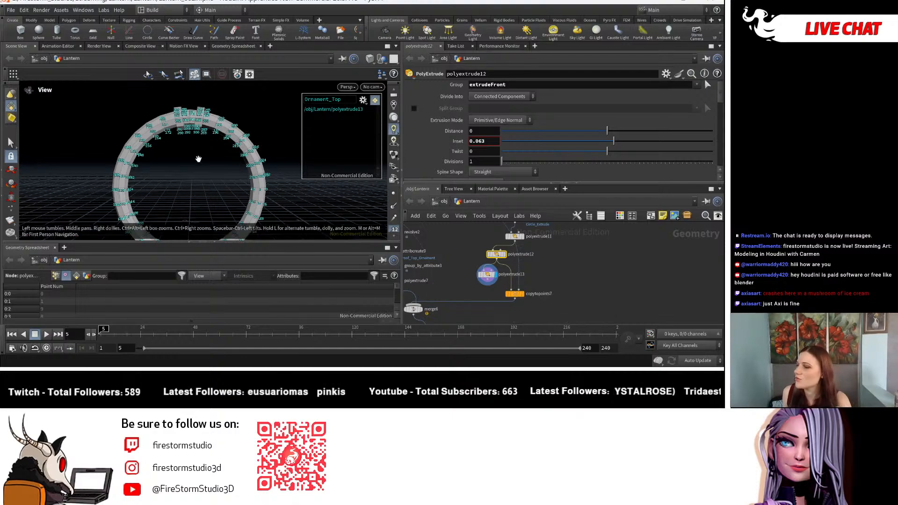
left_click(394, 229)
middle_click_drag(204, 190, 199, 166)
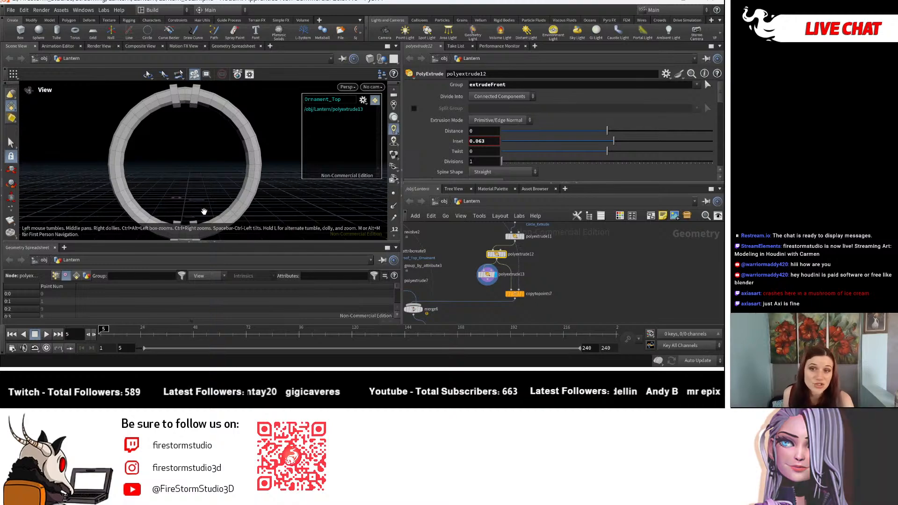
Add a Group by Range node fed by polyextrude13 and display it
scroll(563, 283, "up", 2)
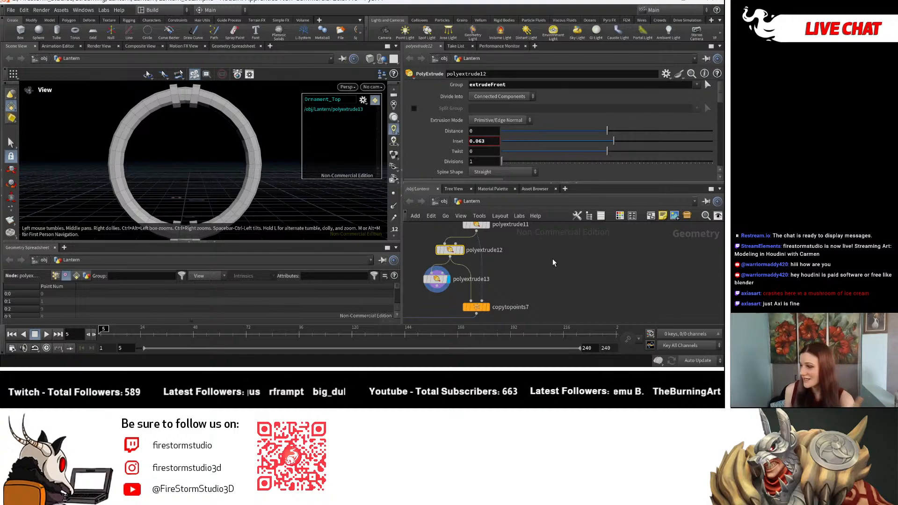
key("Tab")
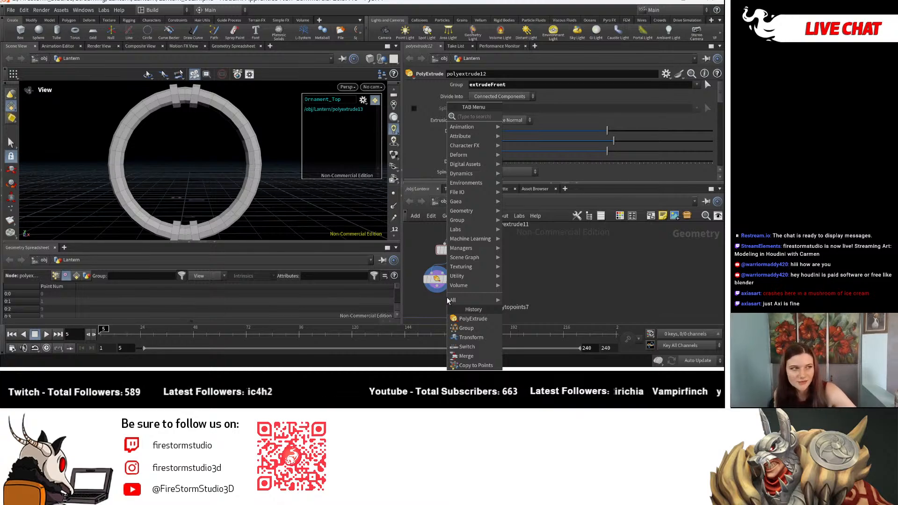
type("range")
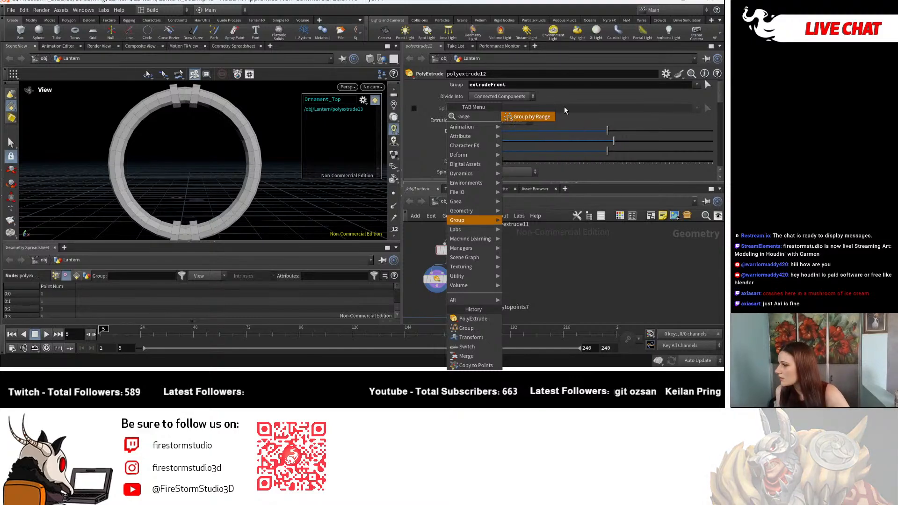
key("Return")
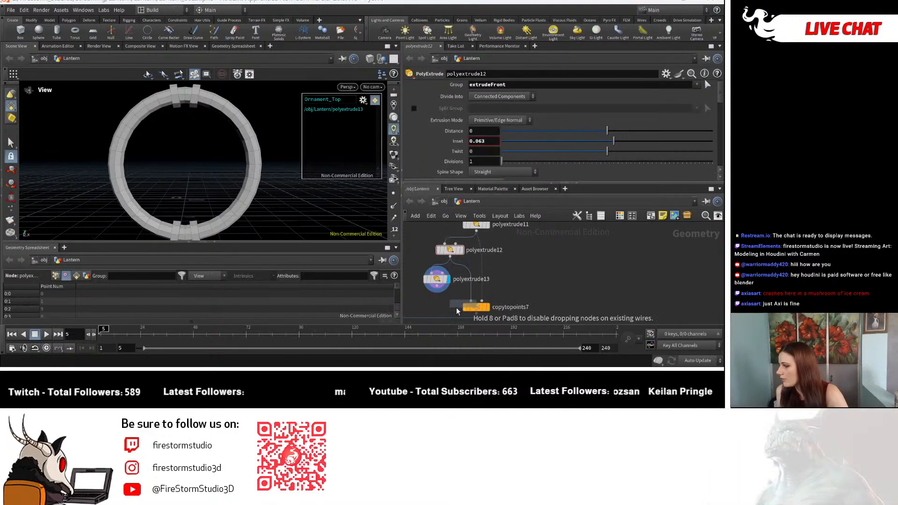
left_click(436, 299)
scroll(441, 289, "up", 5)
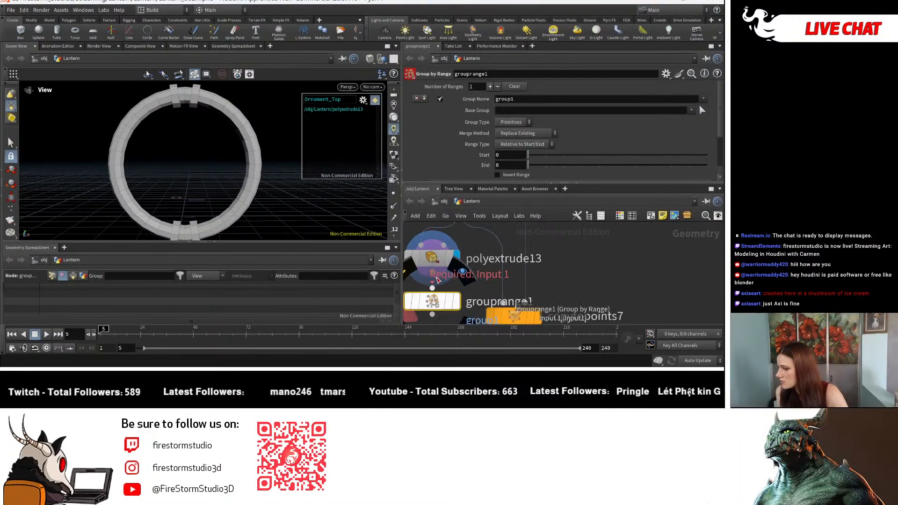
left_click(456, 301)
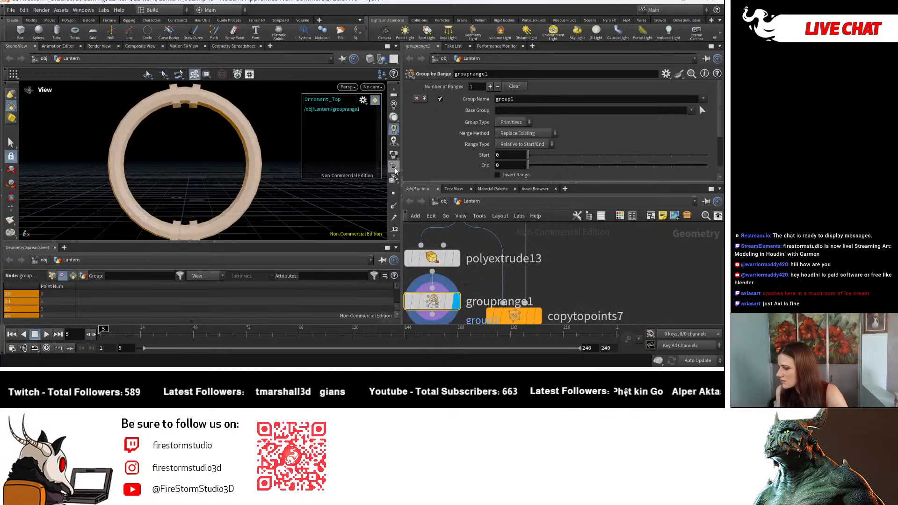
Set the grouprange1 range filter to select 1 of 2 primitives and view the grouped faces on the ring
scroll(572, 142, "down", 1)
scroll(574, 145, "down", 3)
left_click_drag(655, 147, 650, 148)
left_click_drag(234, 152, 193, 138, "alt")
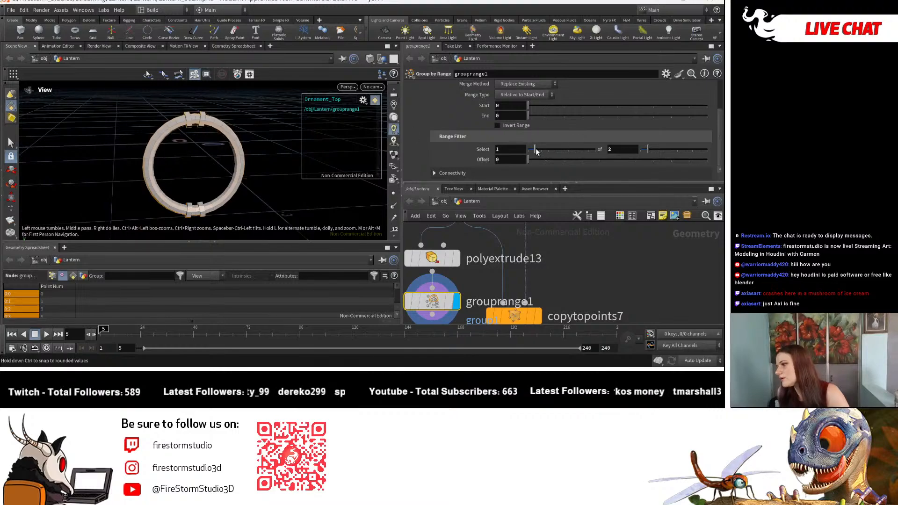
Try range filter selections of 2 of 2 and 2 of 1 on grouprange1, and return to 1 of 2
left_click_drag(534, 152, 548, 153)
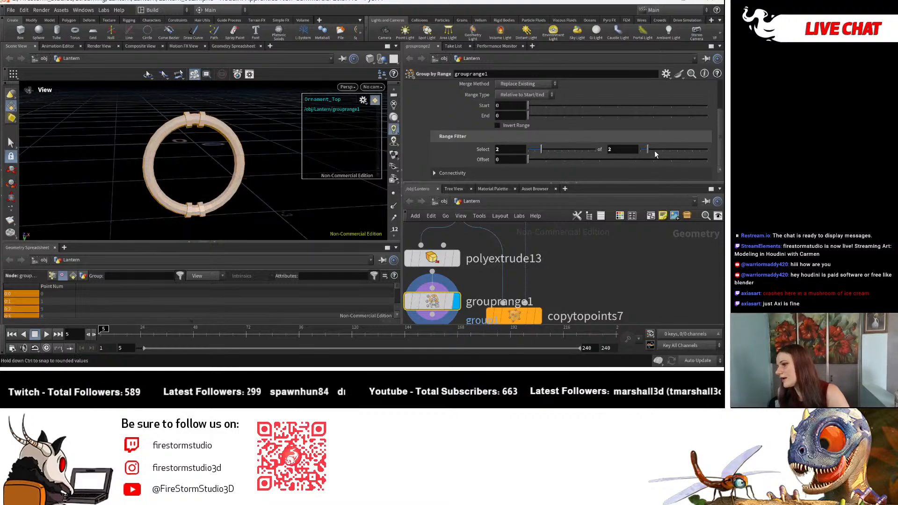
left_click_drag(647, 151, 640, 150)
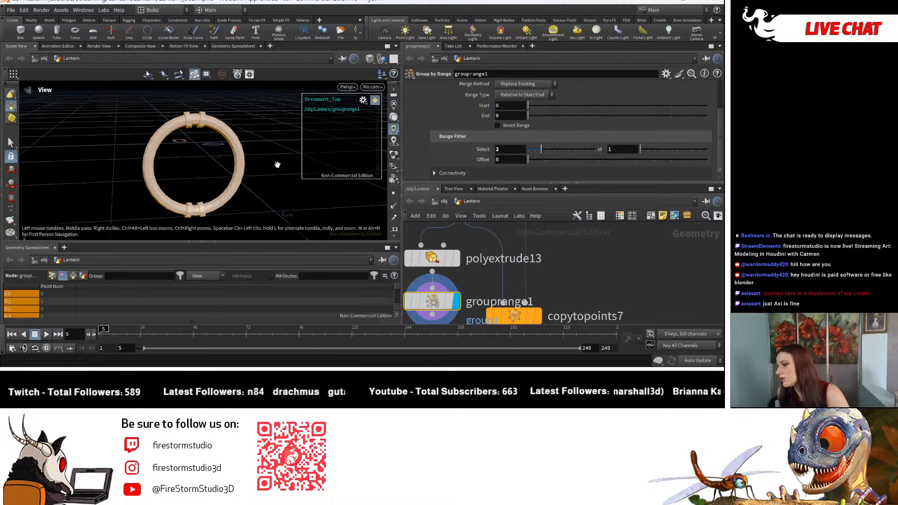
scroll(329, 167, "up", 3)
mouse_move(537, 148)
left_mouse_down()
mouse_move(527, 147)
mouse_move(542, 149)
left_mouse_up()
mouse_move(640, 151)
left_mouse_down()
mouse_move(663, 151)
mouse_move(642, 151)
left_mouse_up()
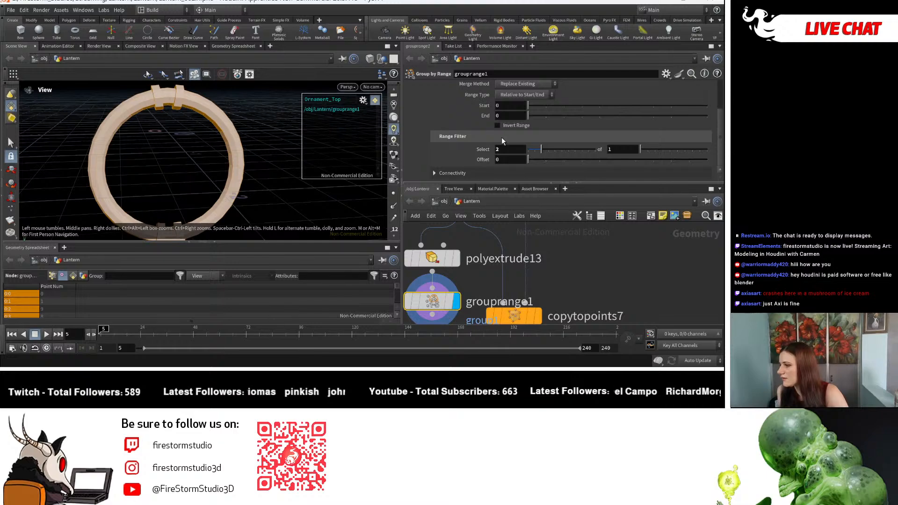
left_click_drag(538, 149, 536, 152)
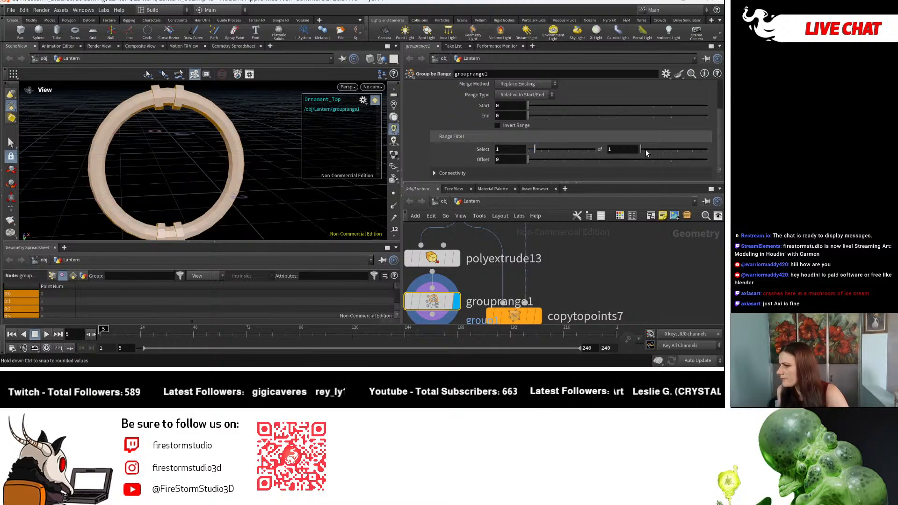
left_click_drag(647, 152, 650, 152)
Try the Start/End and Start and Length range types, and return grouprange1 to Relative to Start/End
left_click_drag(190, 129, 255, 173)
left_click(531, 95)
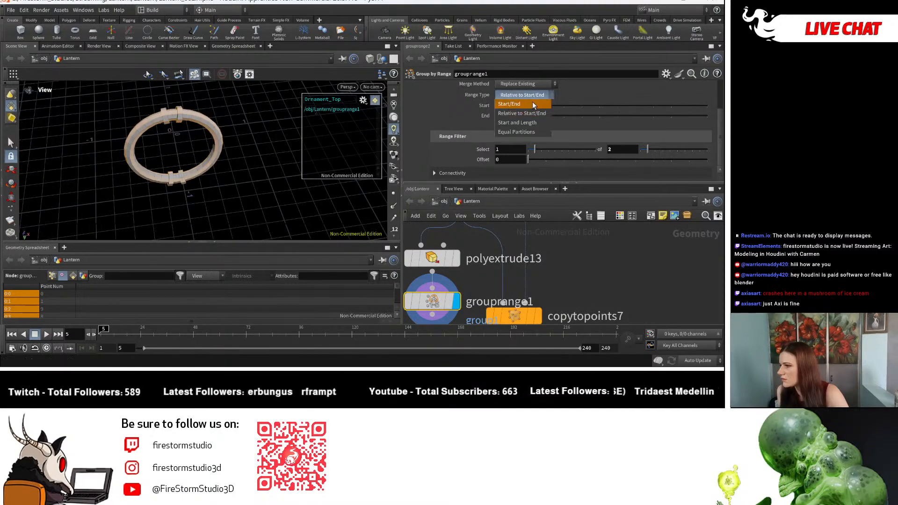
left_click(529, 104)
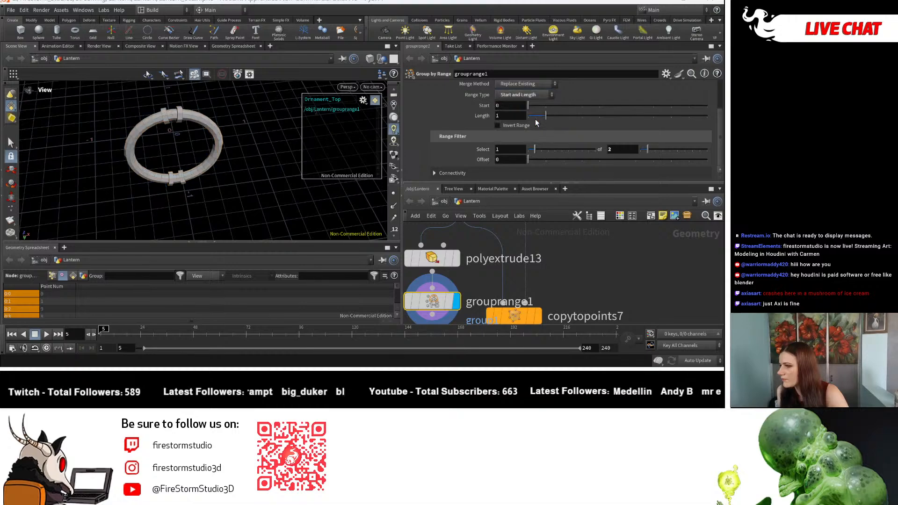
left_click(528, 96)
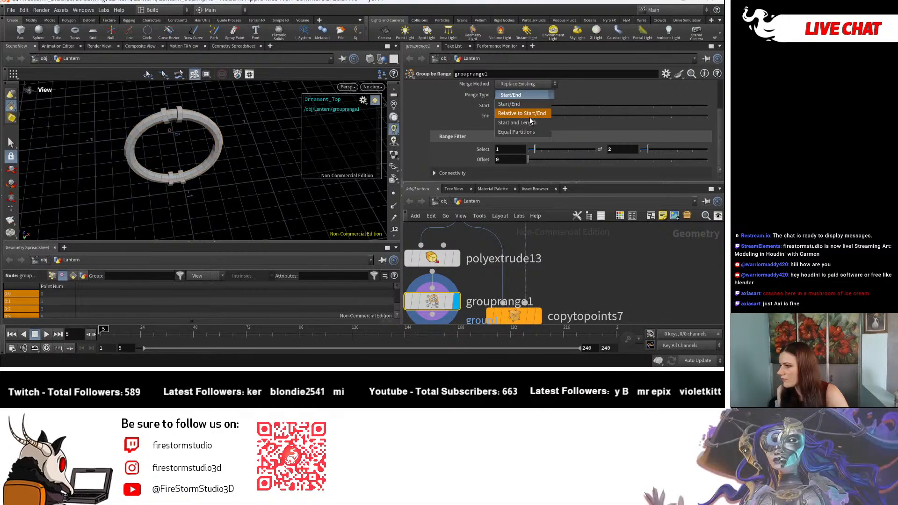
left_click(527, 102)
left_click(518, 84)
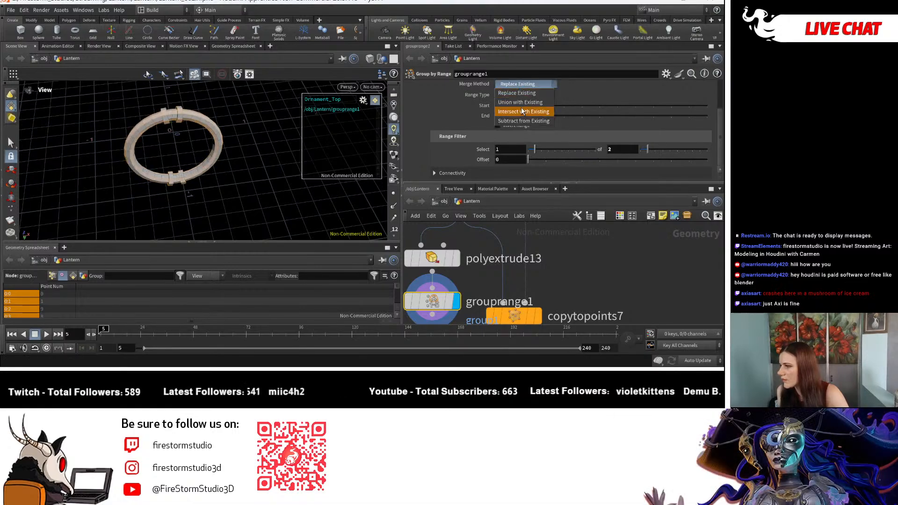
left_click(410, 154)
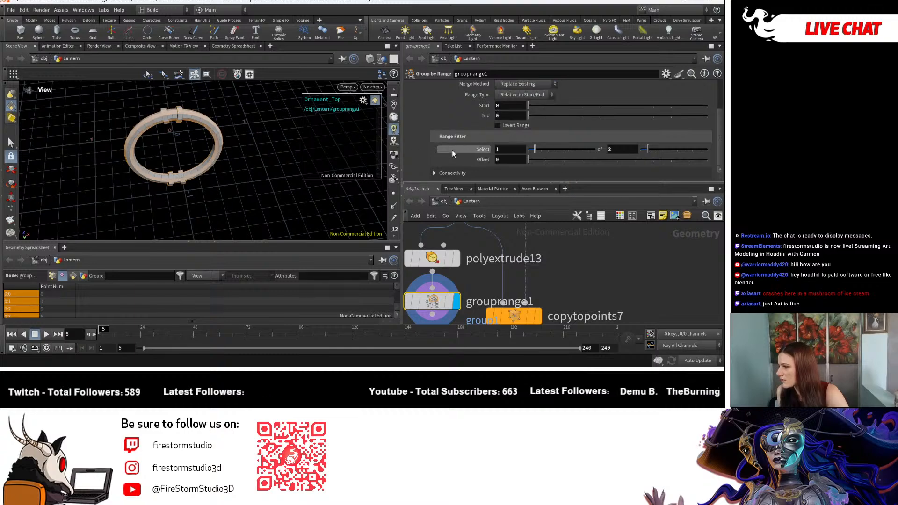
Review the connectivity options of grouprange1 and try a range filter offset of 2 before resetting it to 0
left_click(463, 173)
scroll(508, 158, "down", 5)
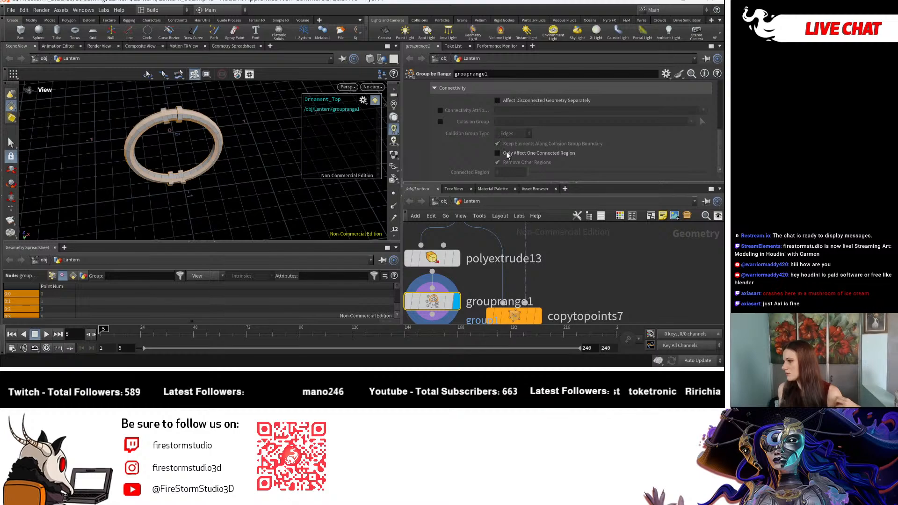
scroll(506, 154, "up", 5)
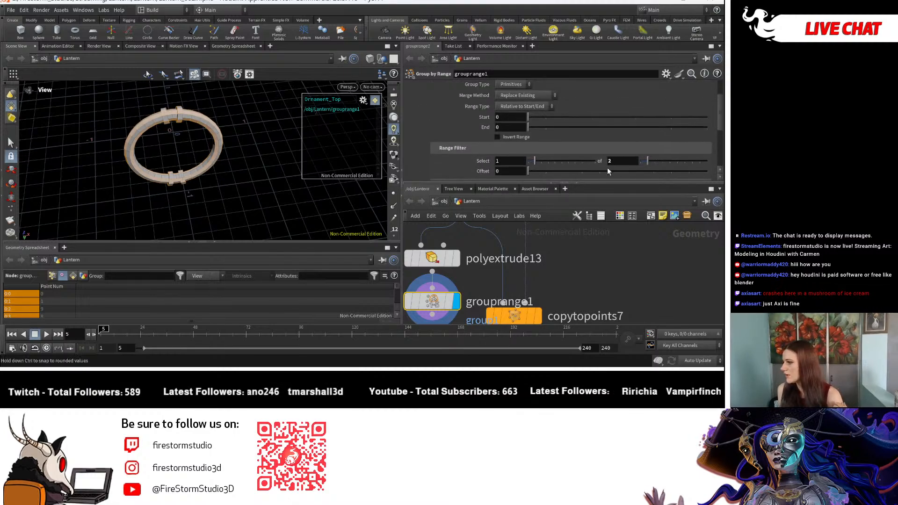
left_click_drag(531, 172, 565, 176)
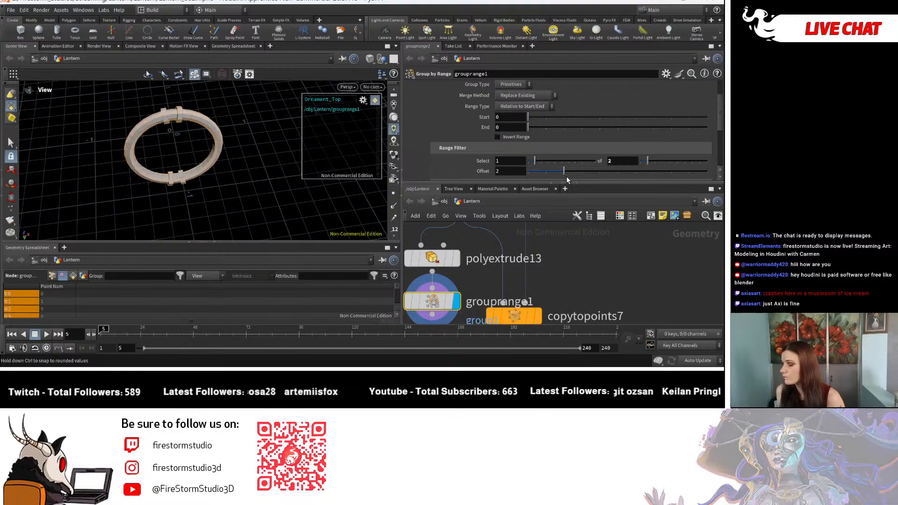
left_click_drag(187, 140, 235, 136)
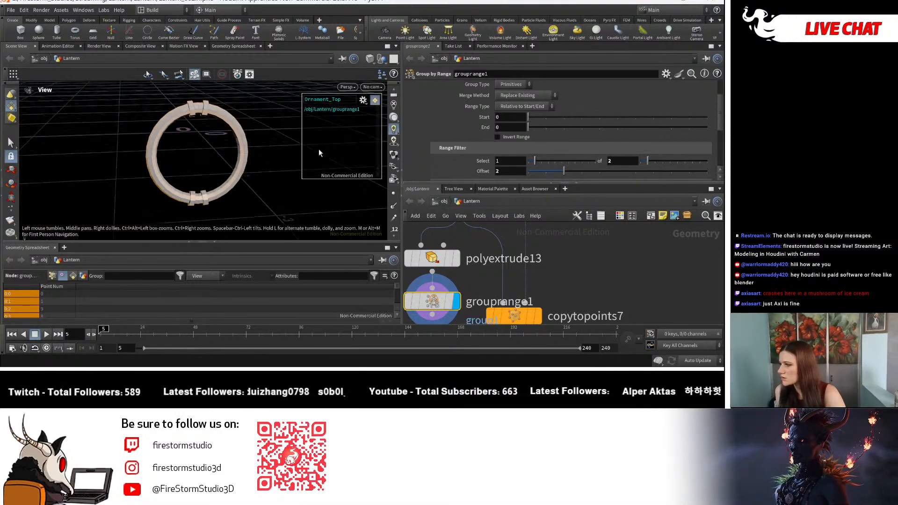
left_click_drag(564, 174, 459, 178)
right_click_drag(162, 176, 276, 169)
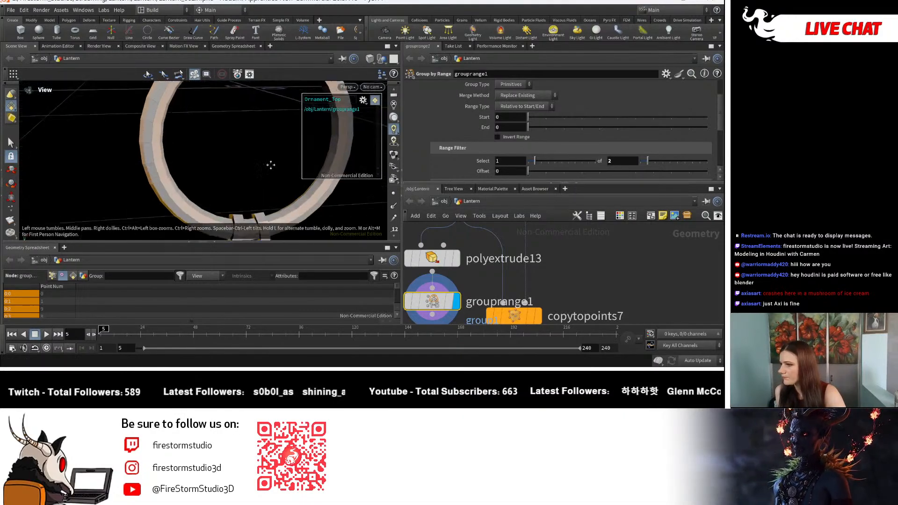
middle_click_drag(277, 168, 196, 143)
scroll(569, 283, "down", 5)
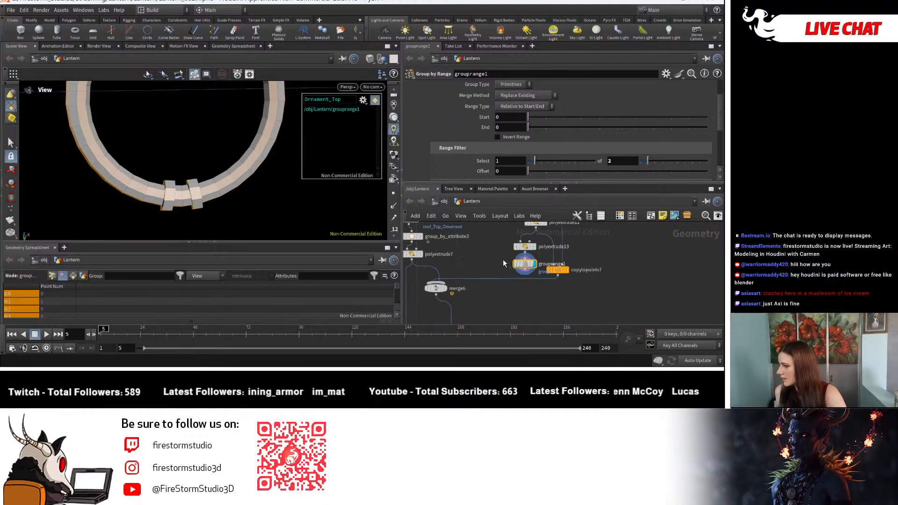
scroll(503, 261, "down", 3)
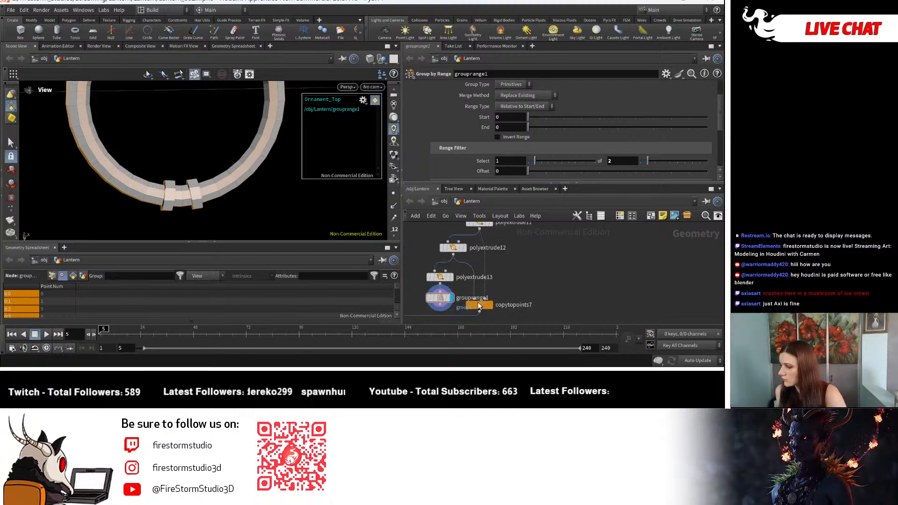
scroll(583, 256, "up", 2)
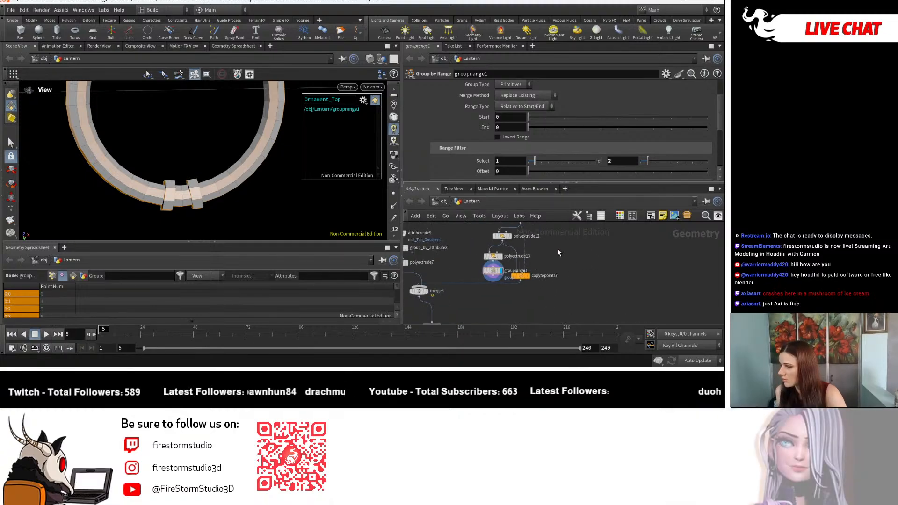
Add a PolyExtrude node directly below grouprange1 and display its result
mouse_move(523, 279)
left_click_drag(523, 279, 526, 301)
scroll(491, 276, "up", 2)
key("Tab")
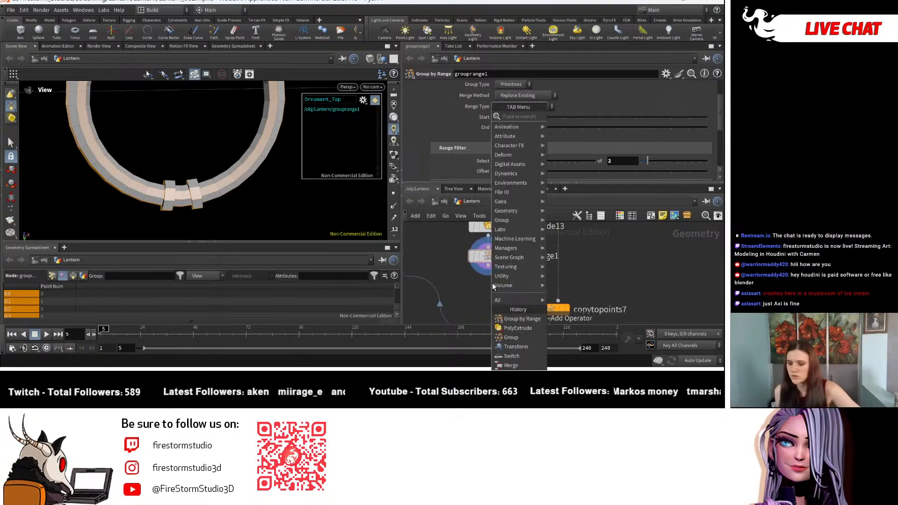
type("ext")
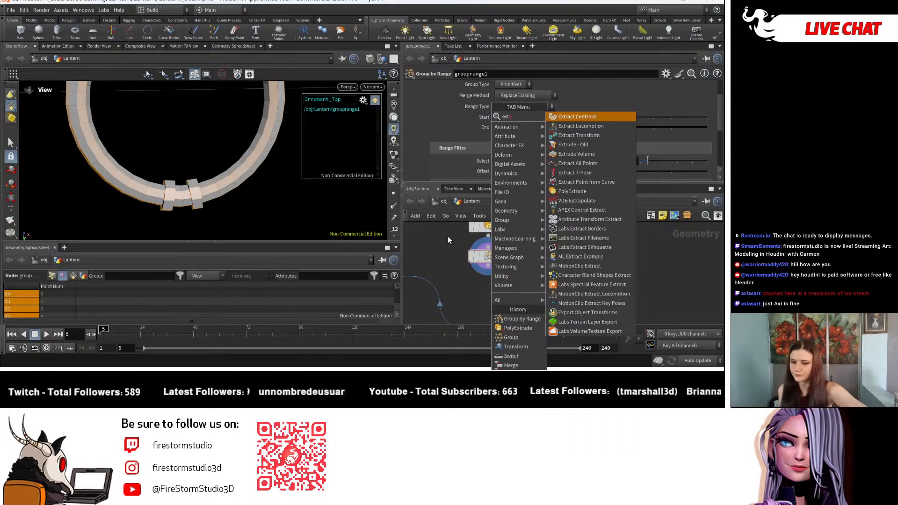
type("r")
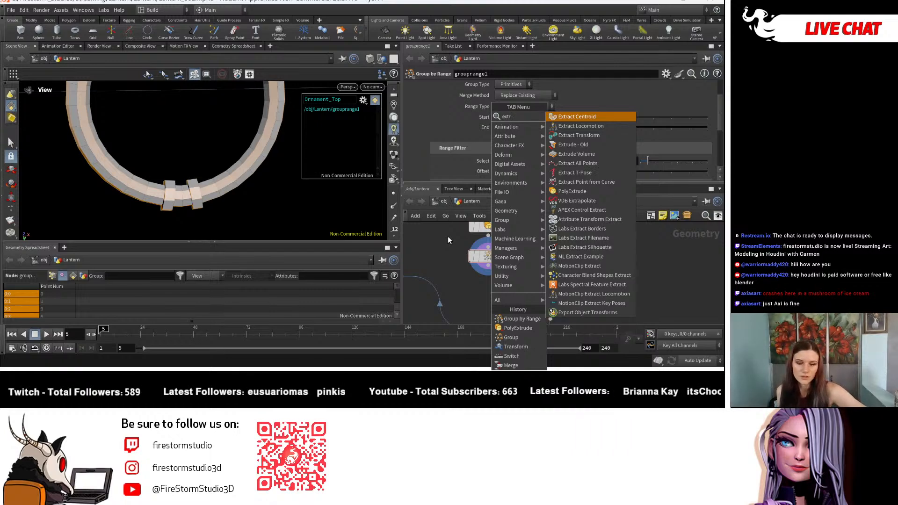
type("u")
left_click(571, 135)
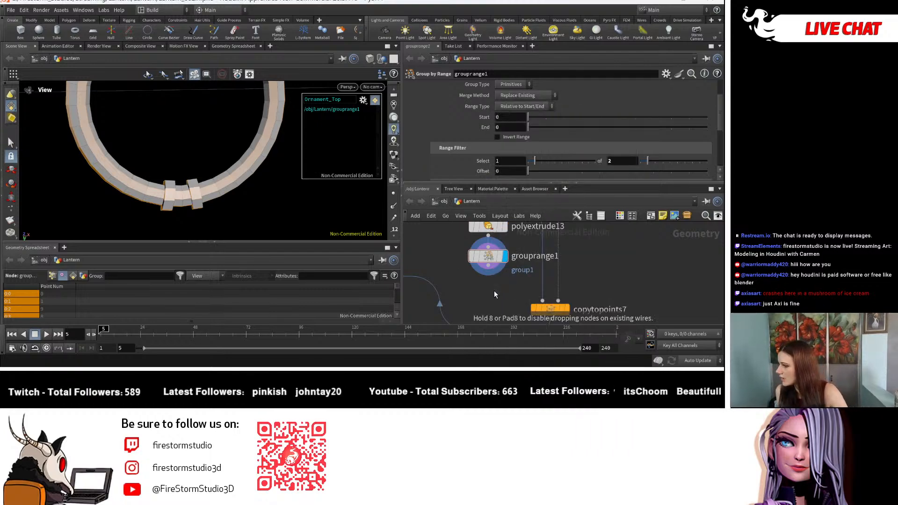
left_click(494, 291)
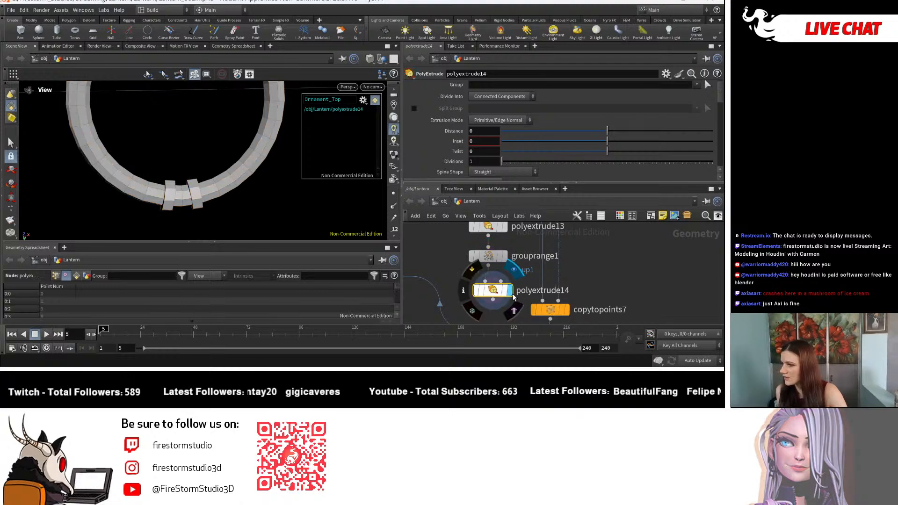
Try using grouprange1's primitive selection as the group of polyextrude14 and view the ring
left_click(696, 85)
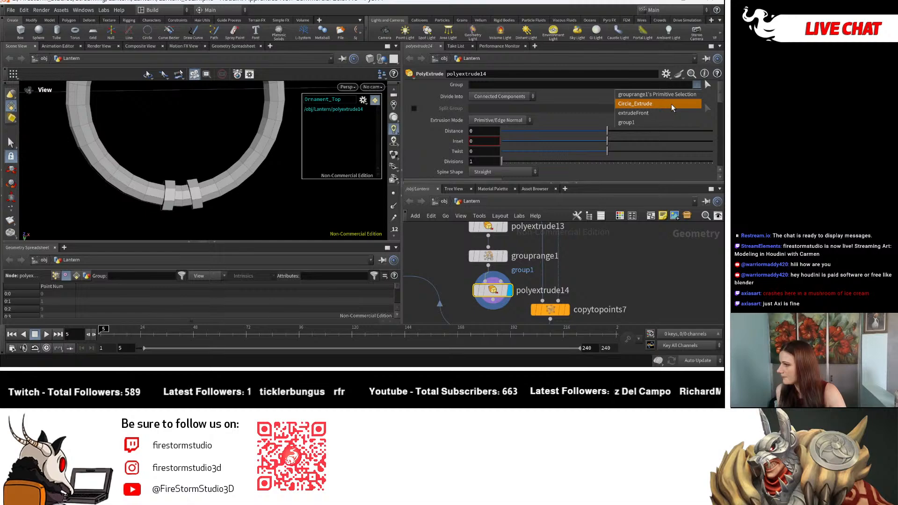
left_click(671, 94)
right_click_drag(252, 144, 210, 144)
middle_click_drag(210, 144, 203, 163)
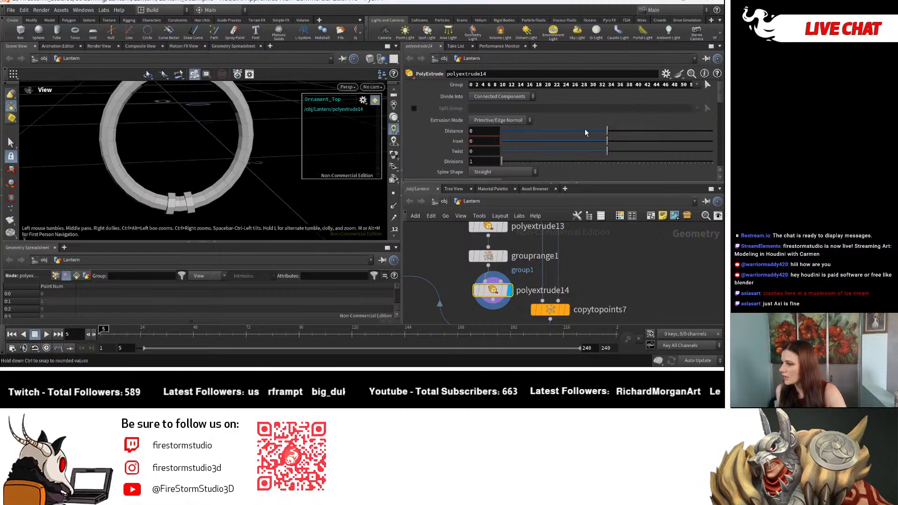
Rename the group created by grouprange1 as Pattern_Selection
left_click(488, 255)
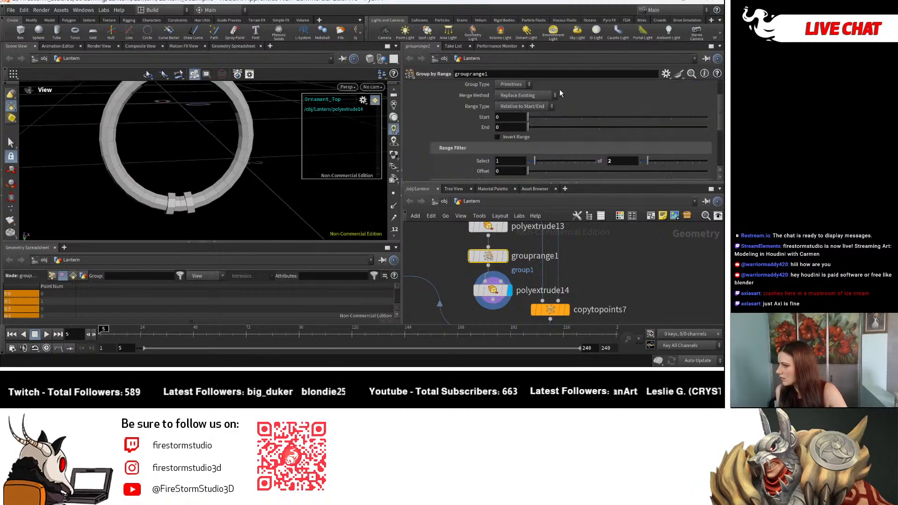
scroll(528, 110, "up", 3)
left_click_drag(523, 100, 491, 100)
left_click(625, 134)
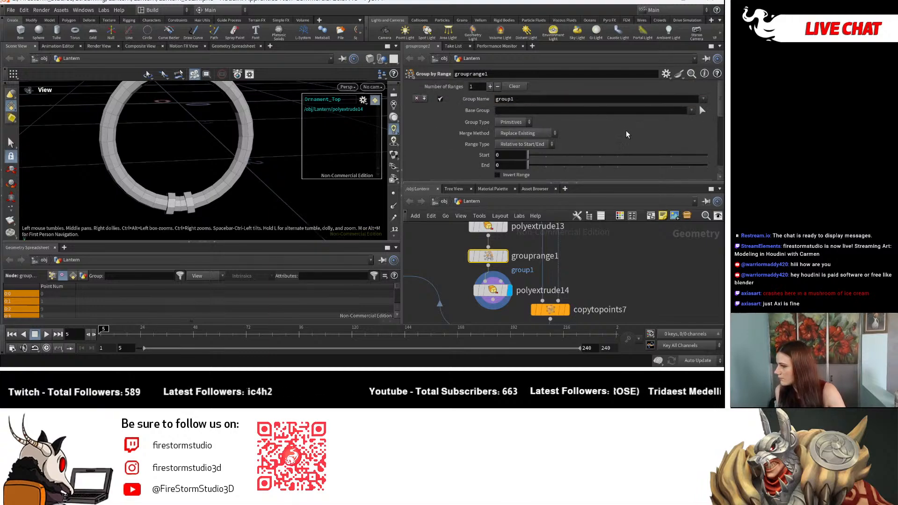
scroll(625, 130, "down", 3)
scroll(621, 128, "up", 3)
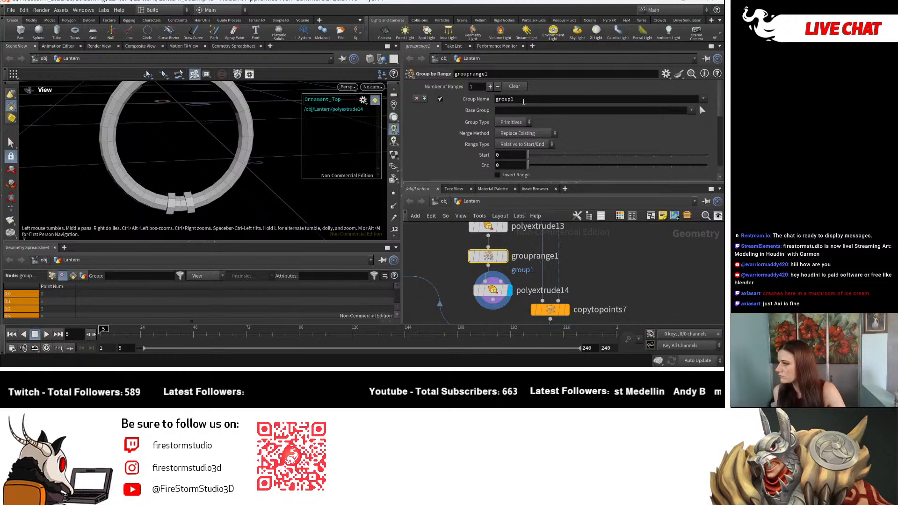
double_click(524, 100)
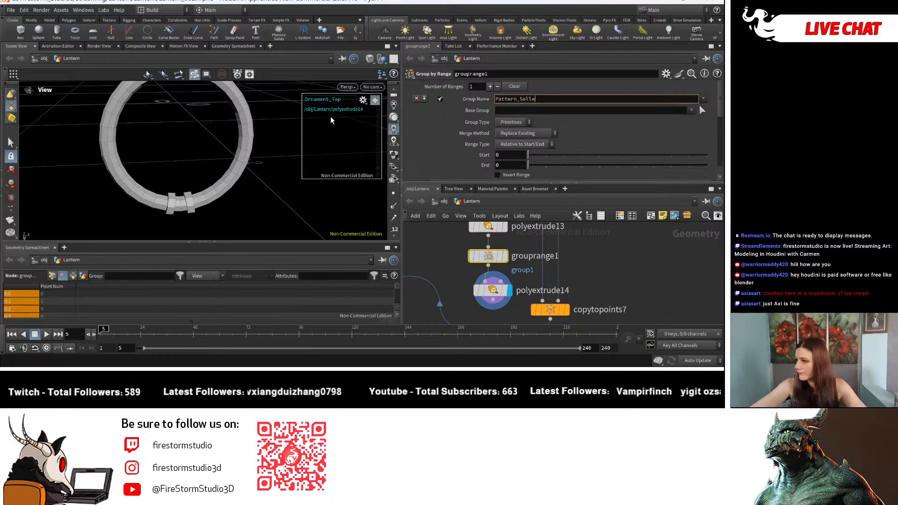
type("tion")
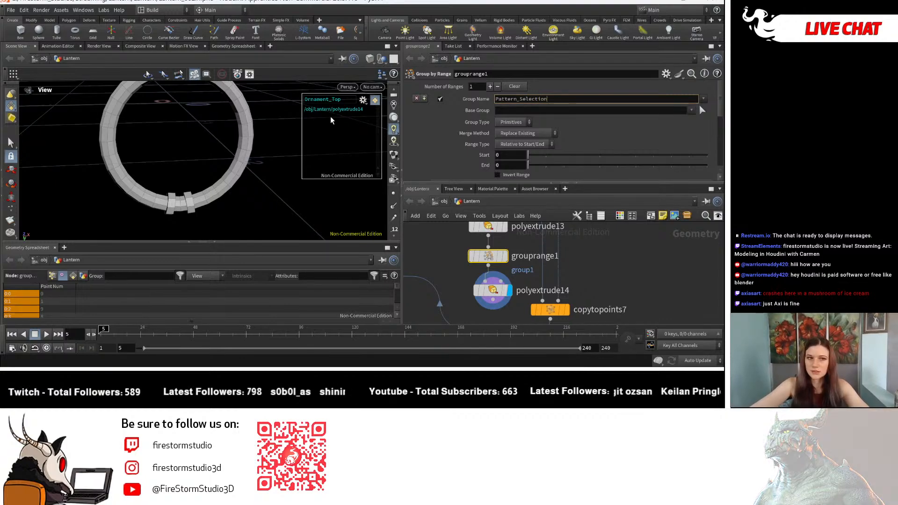
key("Return")
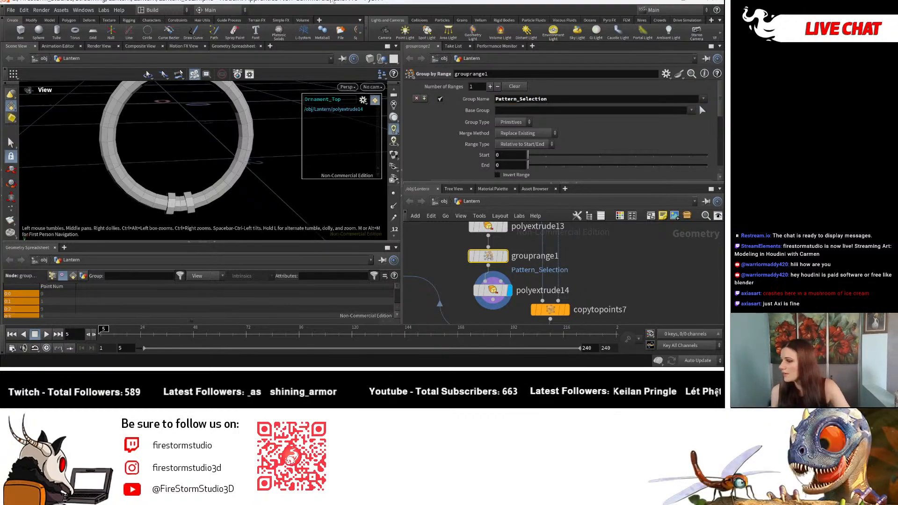
Limit polyextrude14 to the Pattern_Selection group, set its distance to 0.017, and view the ring from an angle
left_click(490, 294)
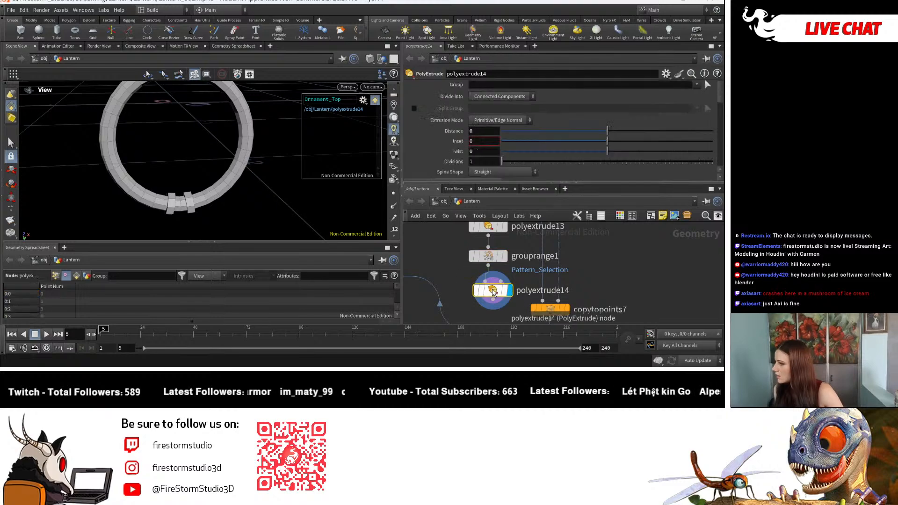
left_click(696, 85)
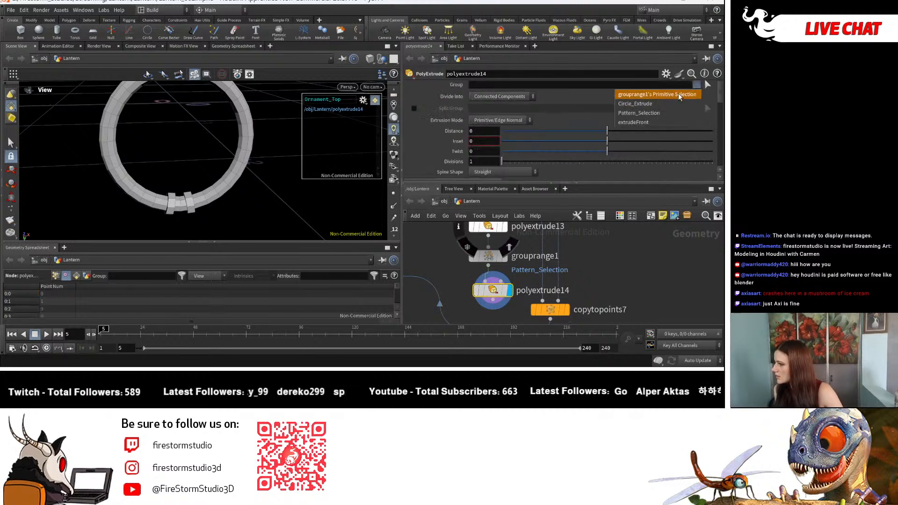
left_click(678, 114)
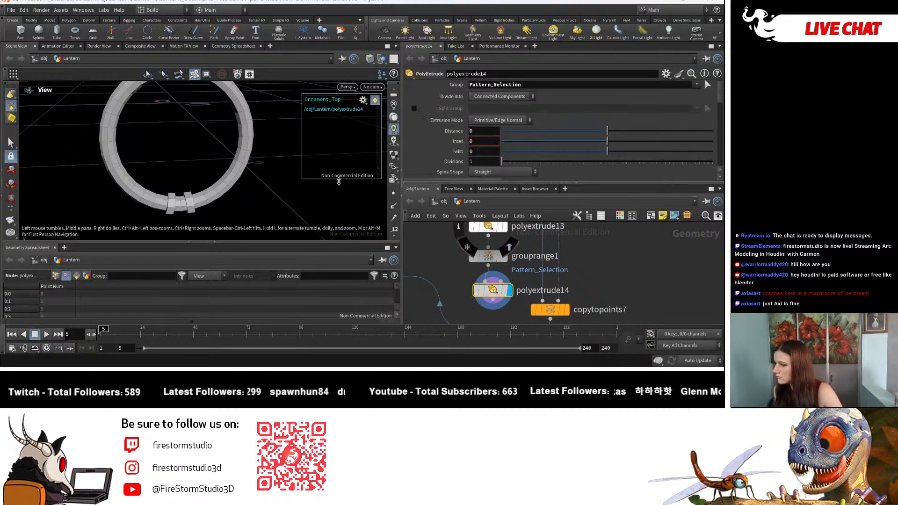
left_click_drag(608, 131, 609, 131)
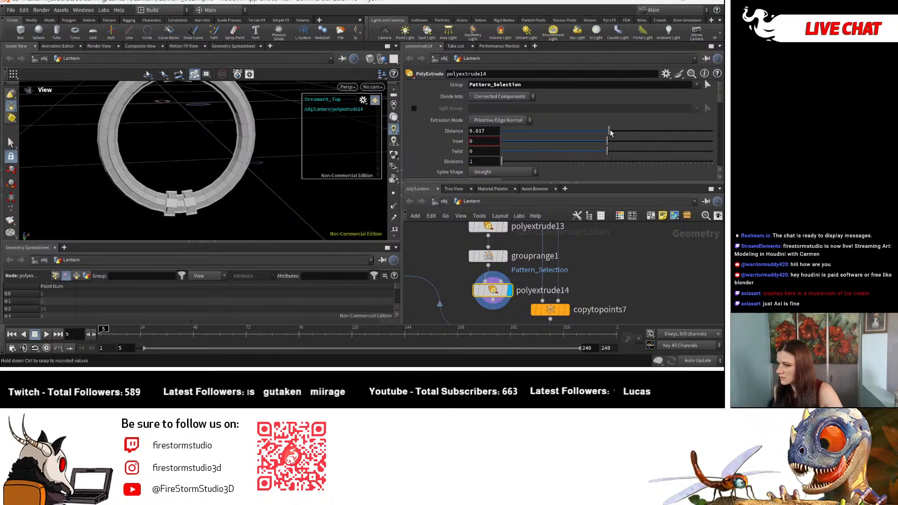
left_click_drag(221, 105, 276, 205)
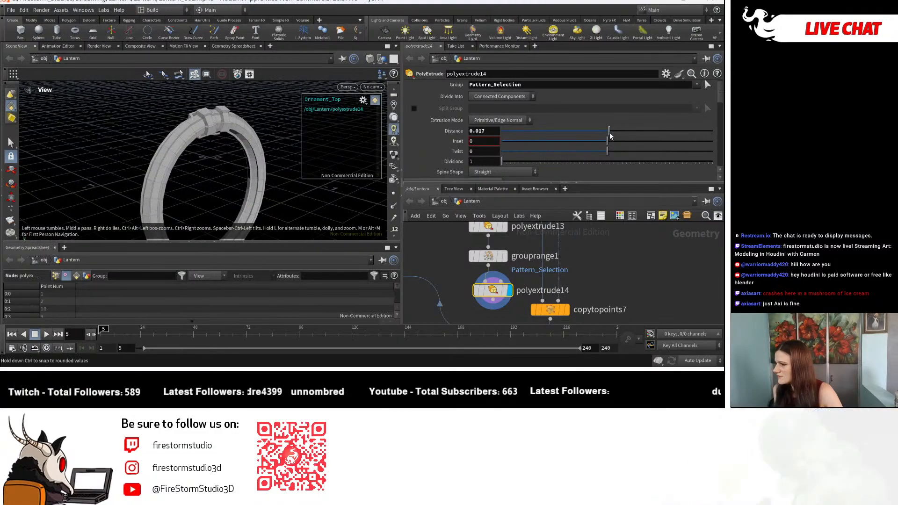
Try a slightly different extrusion distance on polyextrude14, inspect the ring from several angles, and undo the change
left_click_drag(610, 133, 611, 135)
left_click_drag(306, 156, 223, 144)
right_click_drag(223, 144, 94, 136)
left_click_drag(94, 136, 214, 147)
right_click_drag(214, 148, 266, 125)
middle_click_drag(266, 125, 223, 215)
key("ctrl+z")
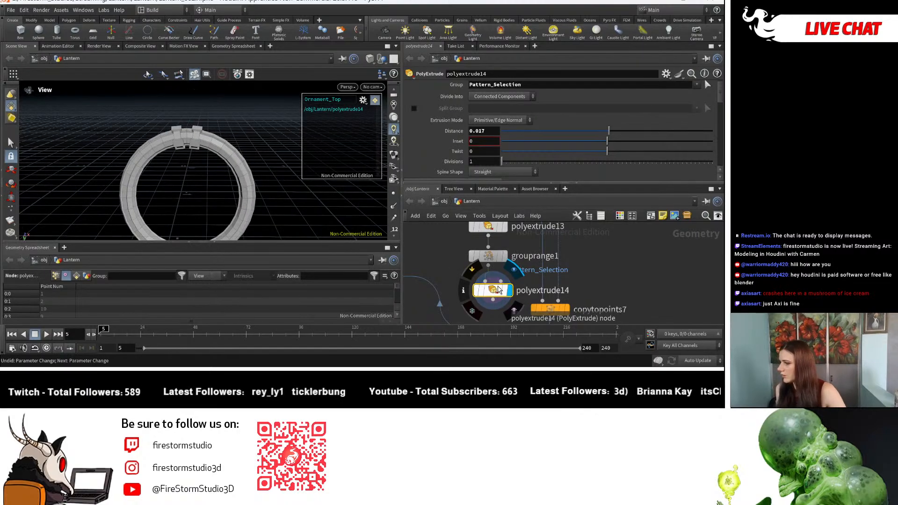
Insert a Transform node between polyextrude13 and grouprange1 and display its result
left_click(488, 255)
middle_click_drag(574, 264, 619, 303)
scroll(541, 281, "up", 5)
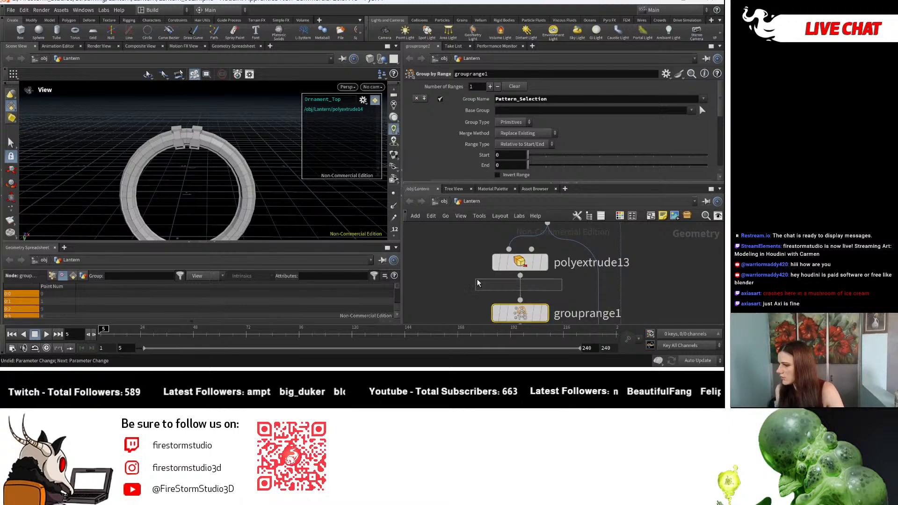
key("Tab")
type("trans")
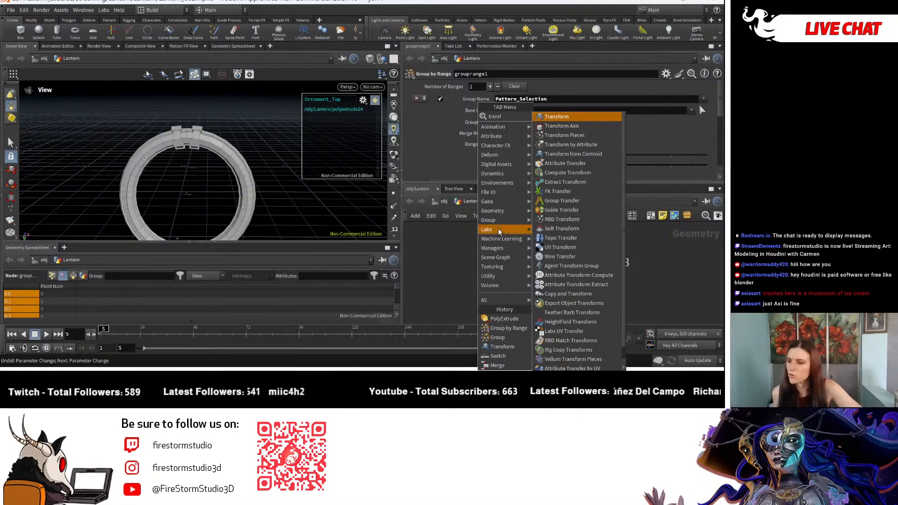
left_click(556, 117)
left_click(528, 291)
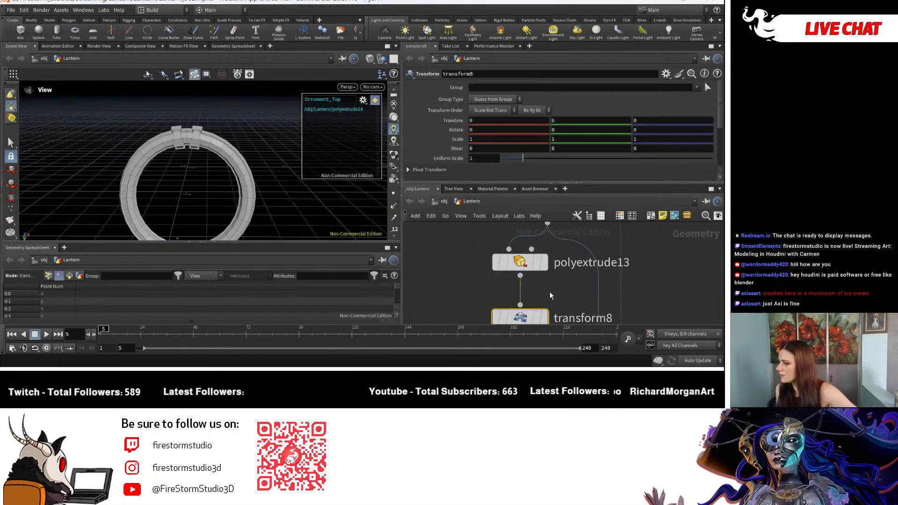
left_click_drag(527, 316, 527, 300)
left_click(544, 306)
left_click_drag(206, 187, 288, 189)
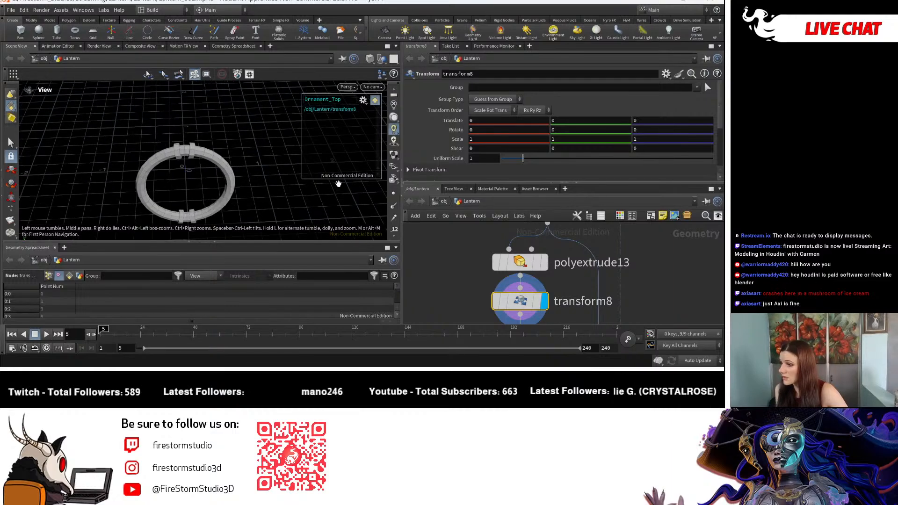
Try Z rotations of 180 and 90 degrees on transform8 and return the Z rotation to 0
left_click(666, 131)
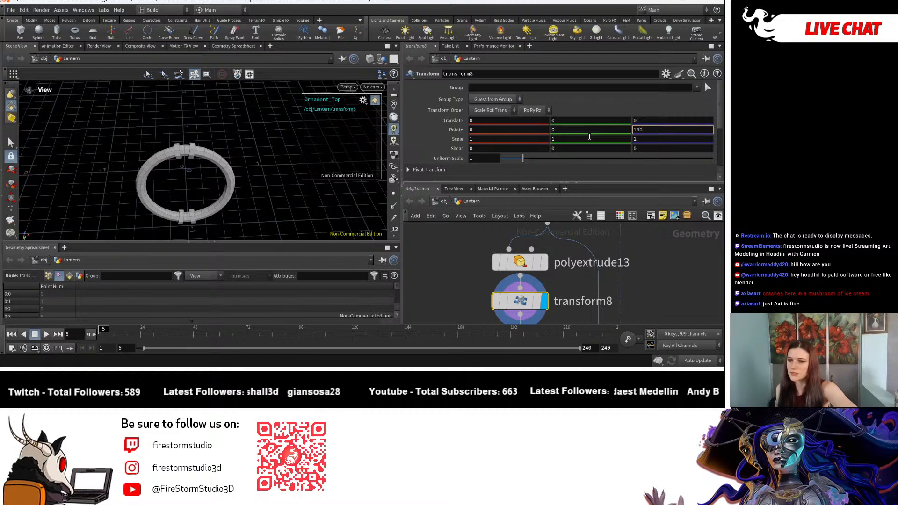
key("Return")
type("90")
key("Return")
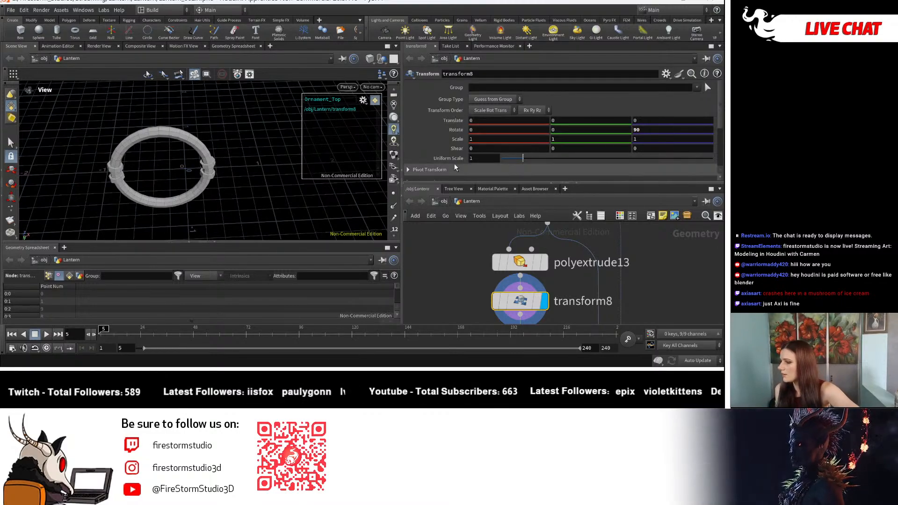
left_click_drag(191, 171, 227, 137)
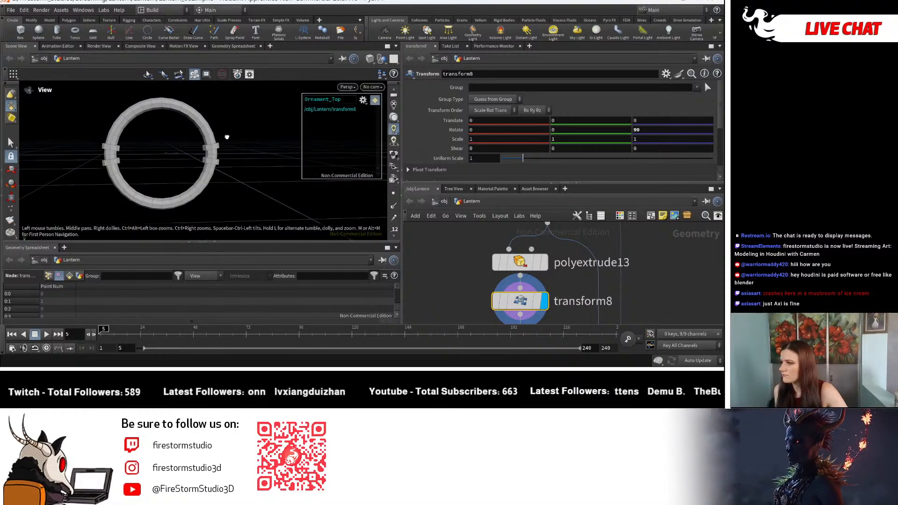
key("ctrl+z")
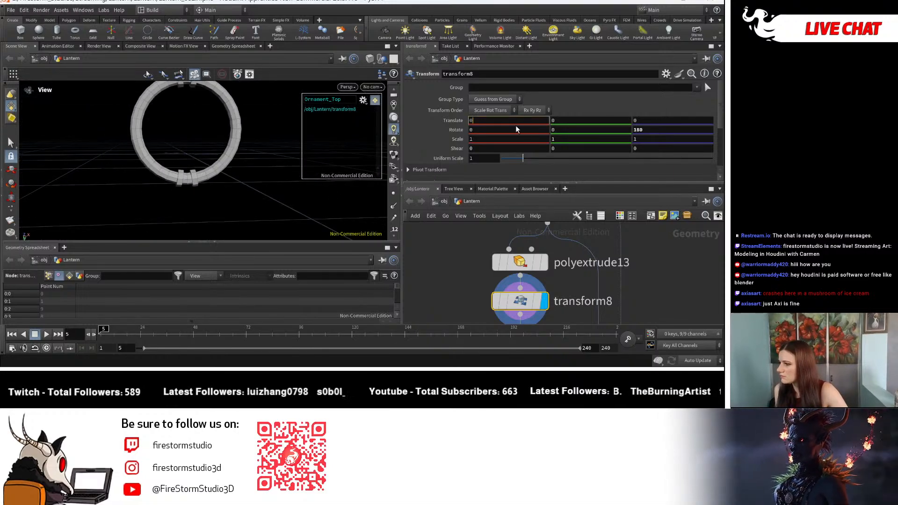
key("Return")
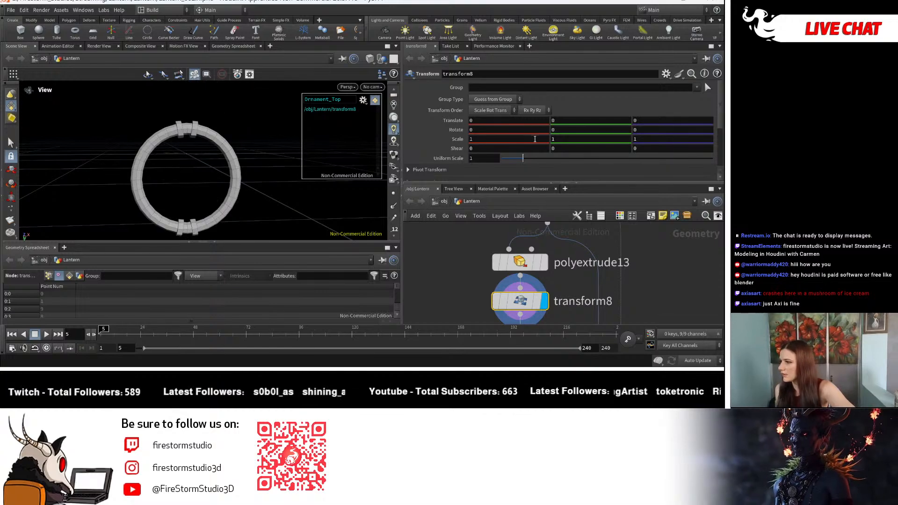
Set transform8's X rotation to 90 and display grouprange1 to check the grouped faces on the turned ring
type("90")
key("Return")
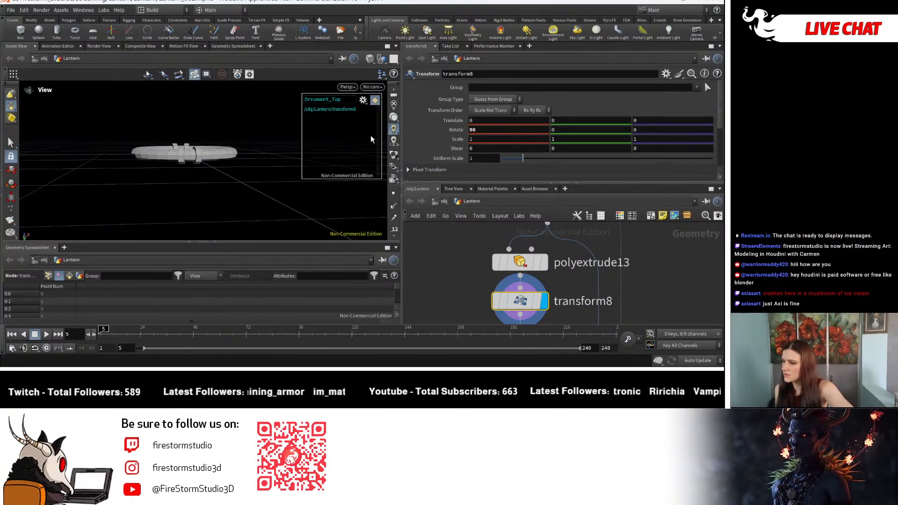
scroll(646, 224, "down", 4)
scroll(575, 272, "up", 3)
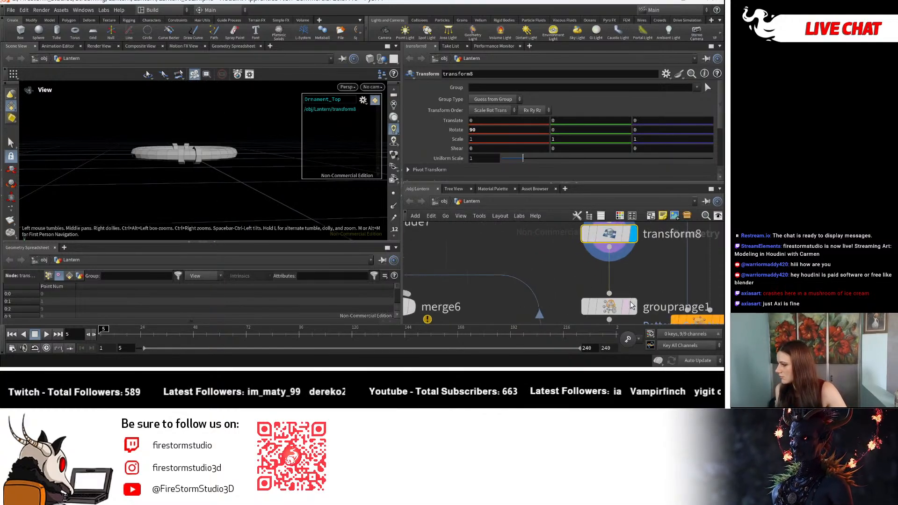
left_click(631, 305)
left_click_drag(198, 140, 207, 186)
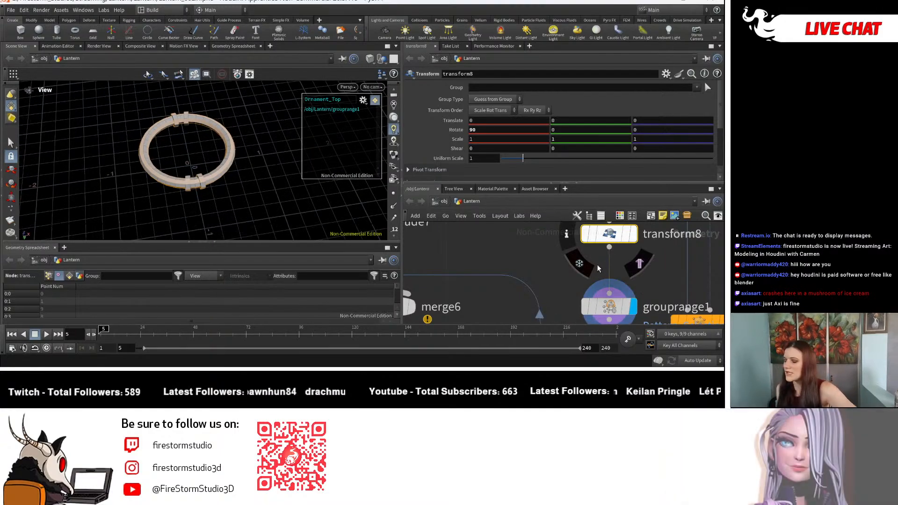
Delete transform8 and move grouprange1 closer to polyextrude13
key("Delete")
left_click_drag(614, 309, 611, 273)
left_click(611, 274)
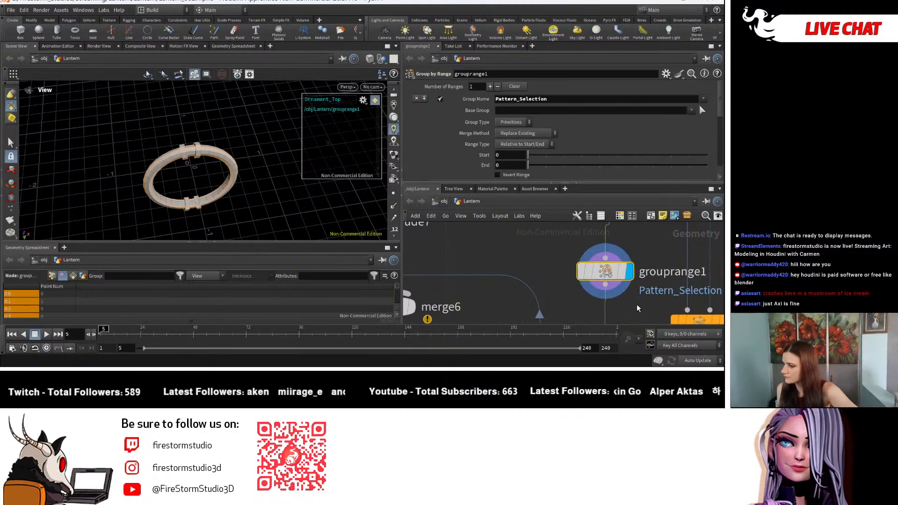
Move grouprange1 beside group13, feed it the plain ring from before the block extrusions, and view the grouped faces
scroll(642, 294, "down", 6)
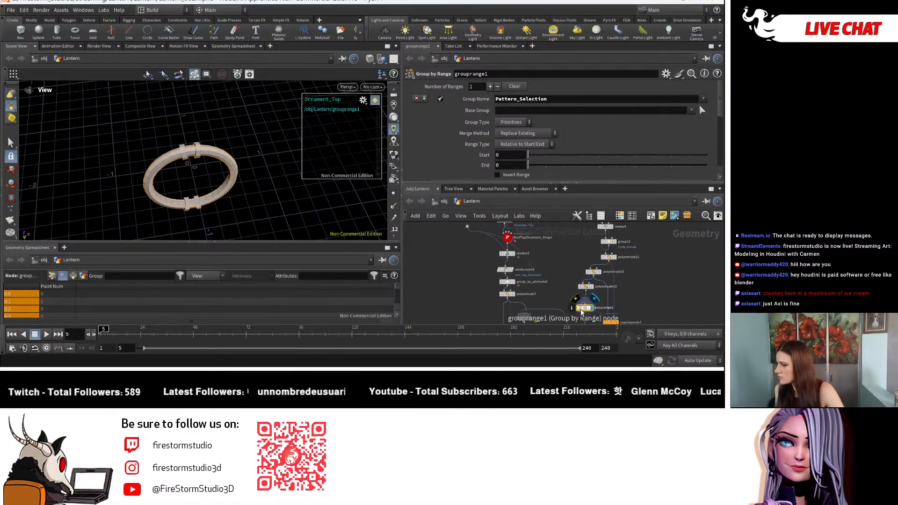
scroll(652, 313, "up", 1)
middle_click_drag(594, 302, 605, 330)
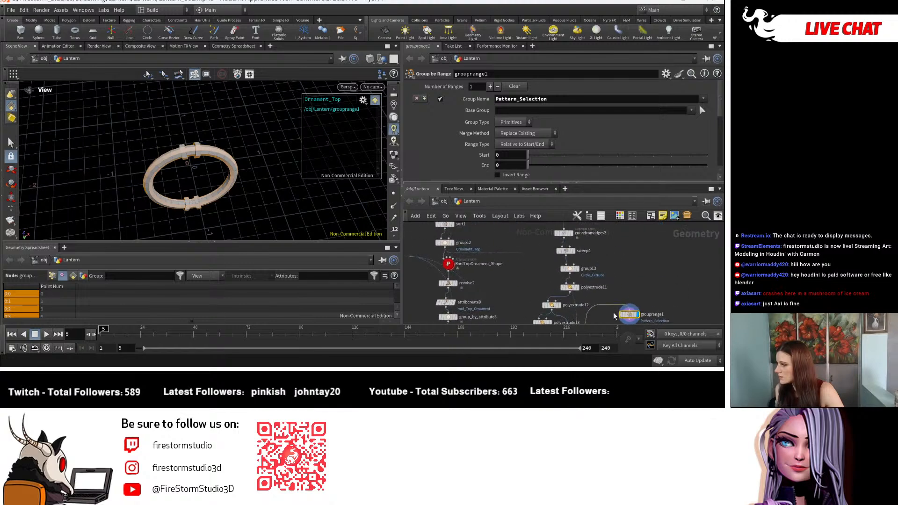
left_click_drag(639, 287, 645, 277)
left_click_drag(286, 171, 90, 124)
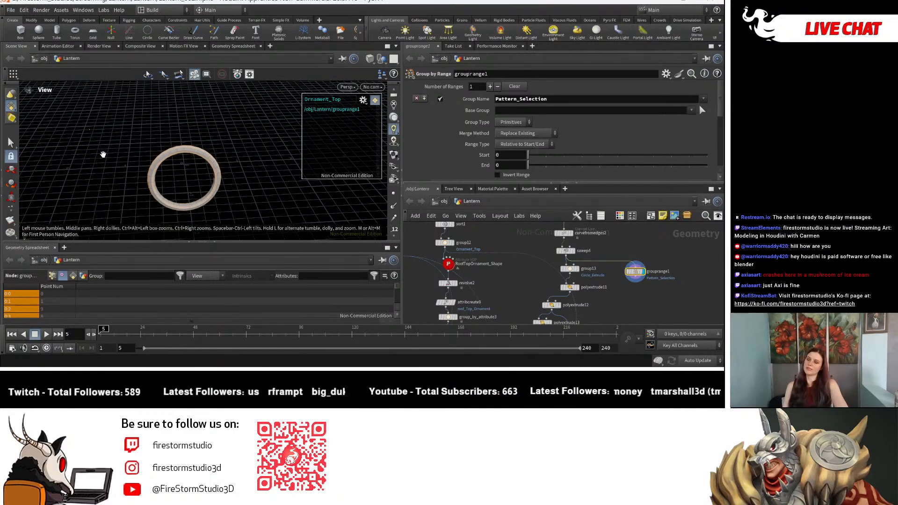
Add a Torus node and feed it into grouprange1 as the geometry for the Pattern_Selection group
key("Tab")
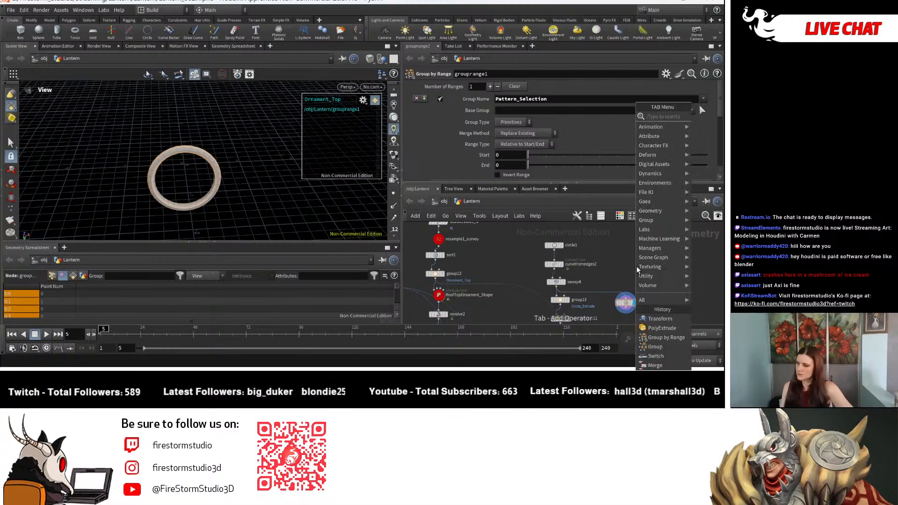
type("tor")
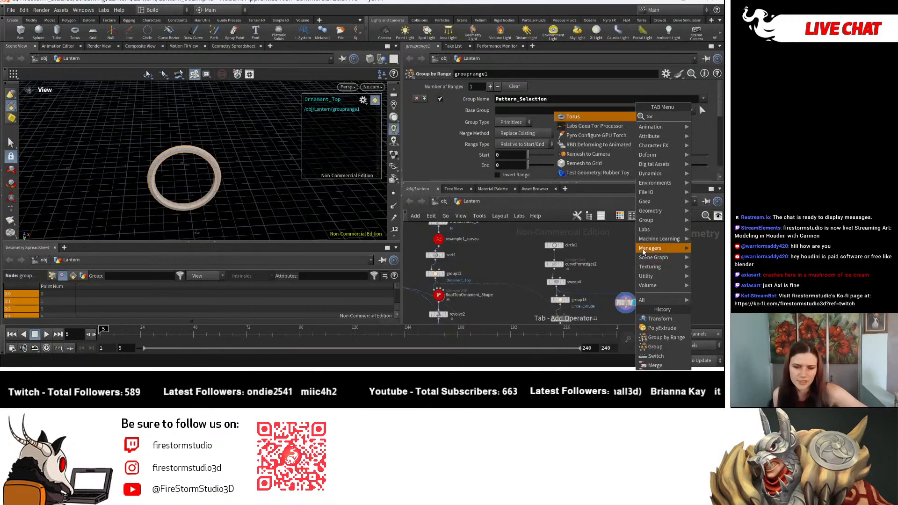
left_click(709, 117)
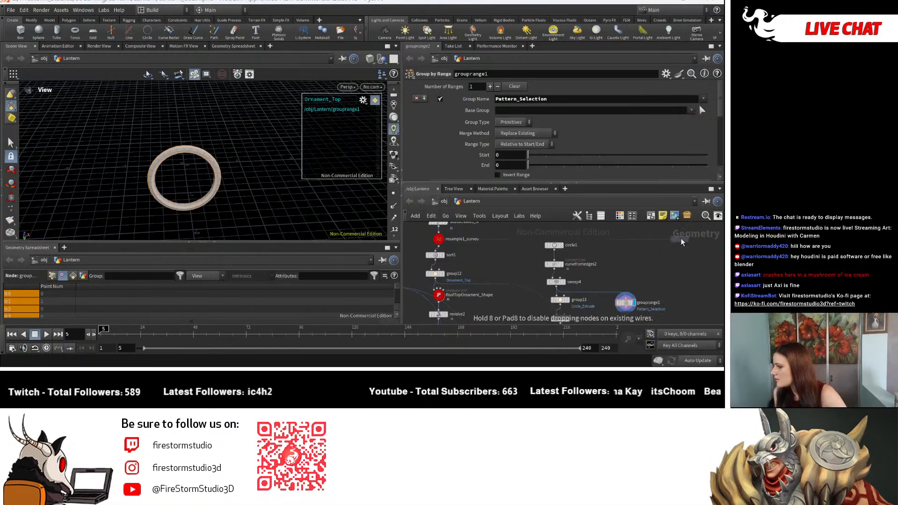
left_click(636, 262)
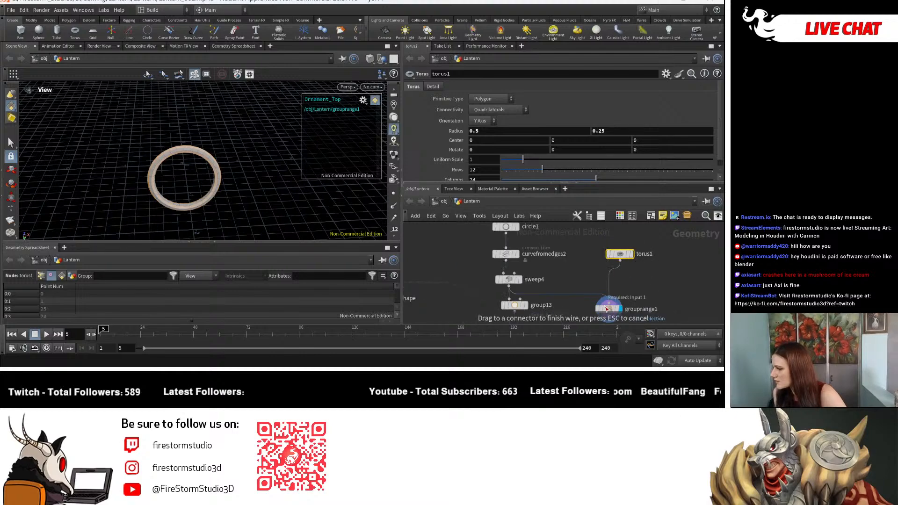
left_click_drag(607, 308, 608, 303)
Examine how the range grouping falls on the torus faces from several angles
left_click_drag(163, 122, 128, 160)
right_click_drag(128, 160, 203, 200)
middle_click_drag(170, 163, 176, 167)
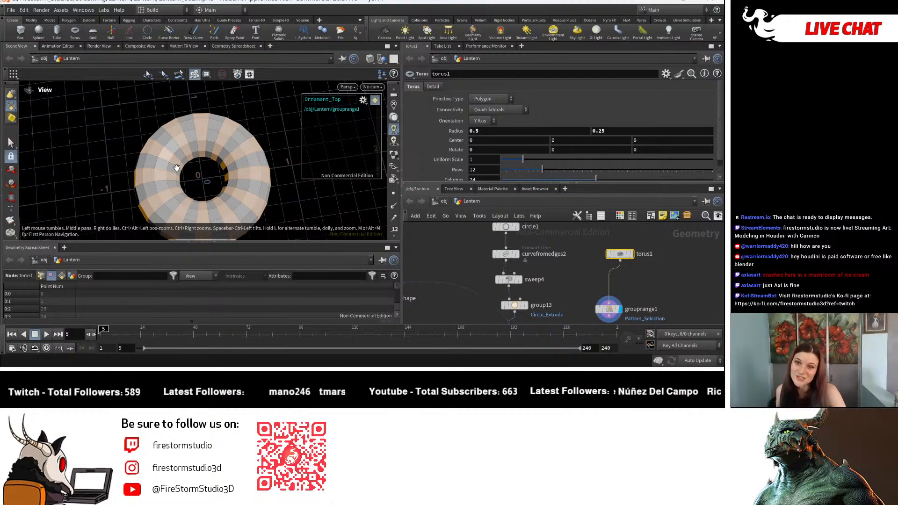
left_click_drag(225, 123, 251, 111)
right_click_drag(252, 110, 231, 198)
scroll(671, 256, "down", 3)
scroll(678, 262, "up", 2)
middle_click_drag(676, 263, 630, 245)
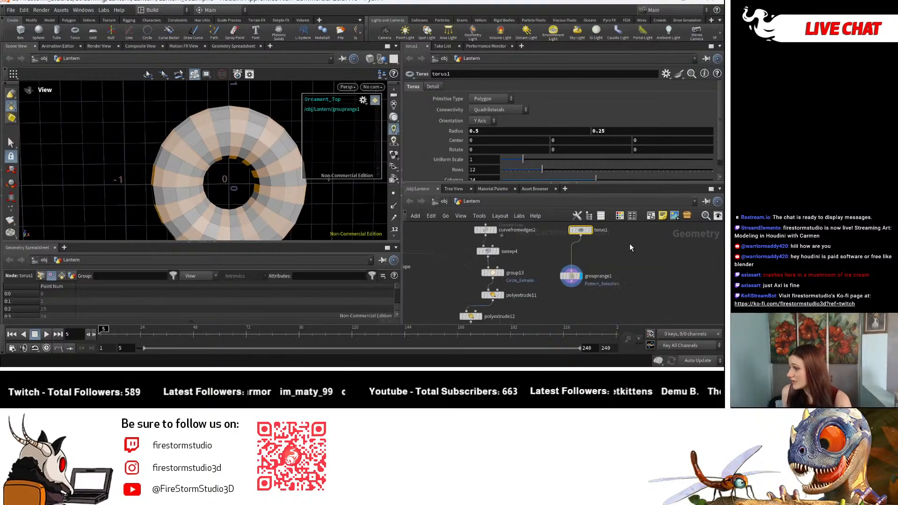
Delete torus1 and grouprange1, and remove the Pattern_Selection extrusion polyextrude14
left_click_drag(608, 251, 555, 298)
key("Delete")
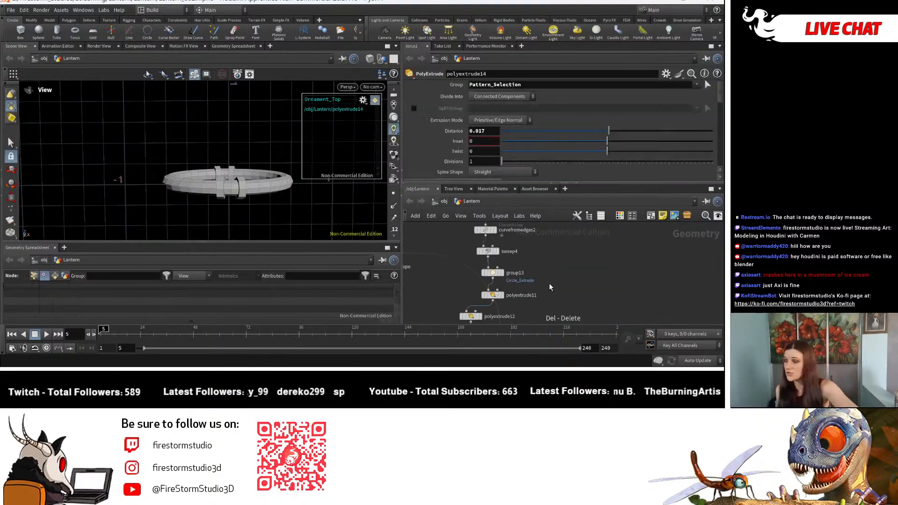
middle_click_drag(537, 270, 616, 189)
mouse_move(572, 299)
middle_mouse_down()
mouse_move(603, 231)
mouse_move(576, 314)
middle_mouse_up()
scroll(592, 273, "up", 2)
scroll(590, 315, "down", 3)
scroll(585, 297, "up", 3)
scroll(538, 269, "down", 3)
middle_click_drag(534, 285, 526, 265)
scroll(528, 275, "up", 2)
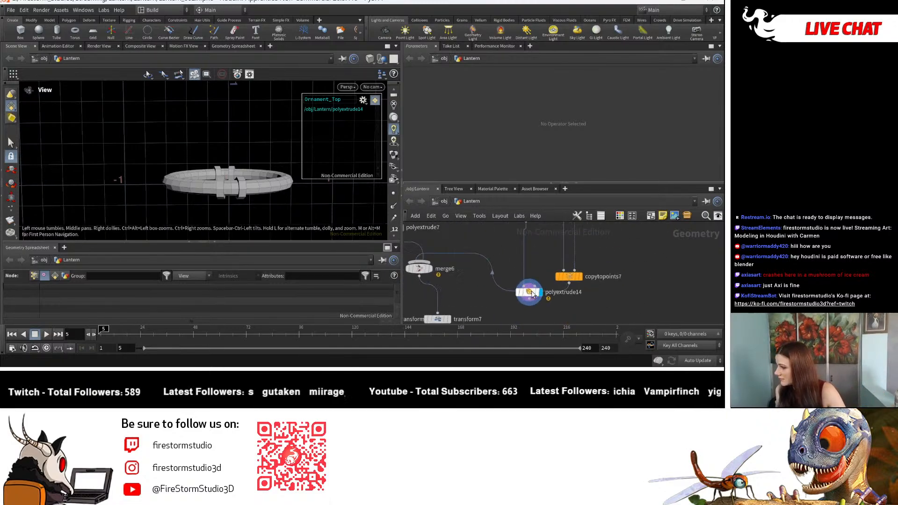
scroll(595, 307, "down", 4)
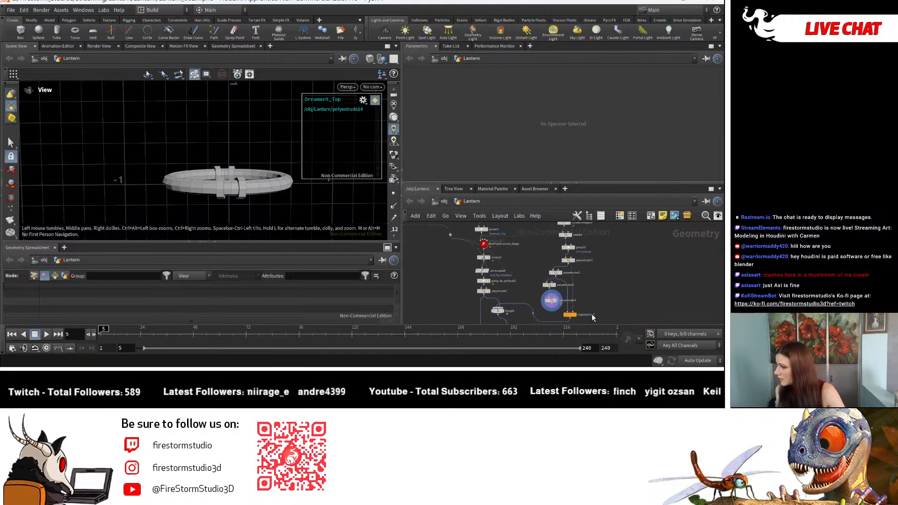
scroll(559, 300, "up", 2)
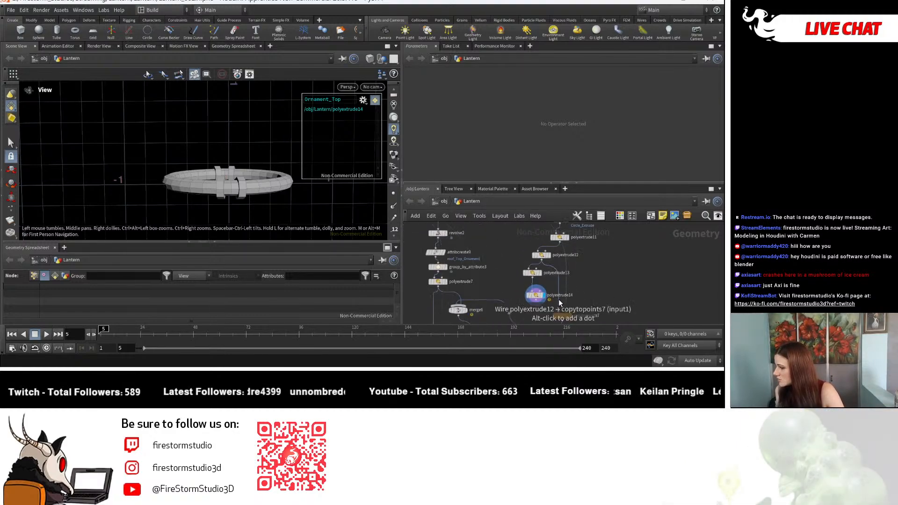
left_click(536, 295)
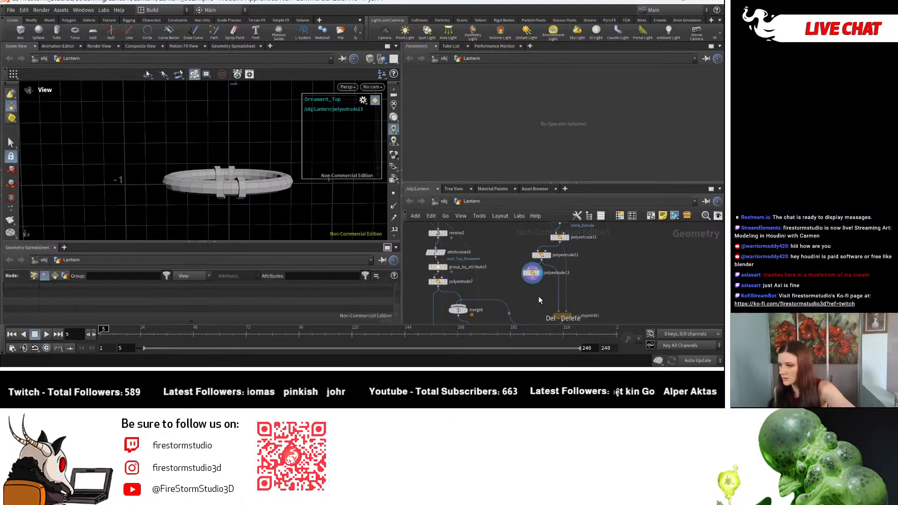
Feed polyextrude13 into the first input of copytopoints7 in place of polyextrude12
left_click(532, 273)
left_click_drag(224, 126, 199, 176)
right_click_drag(200, 176, 347, 139)
left_click_drag(347, 138, 175, 166)
right_click_drag(174, 167, 267, 118)
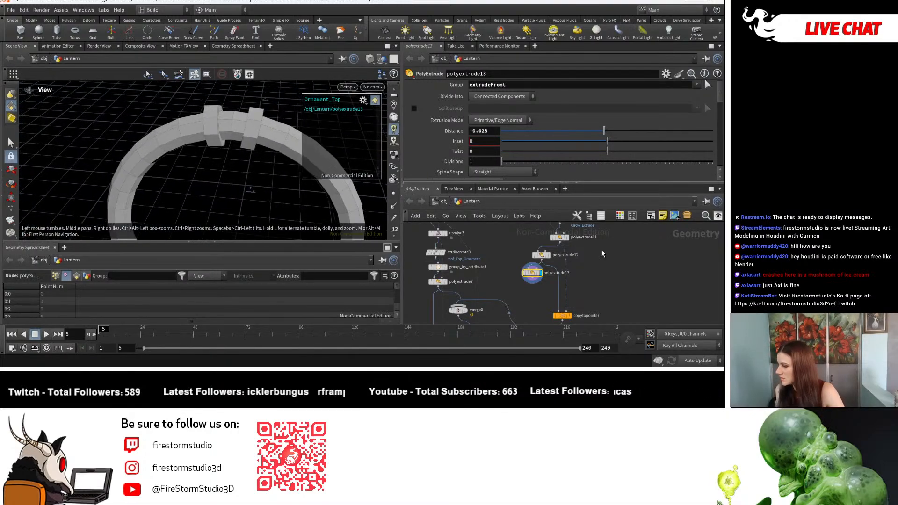
scroll(548, 299, "up", 2)
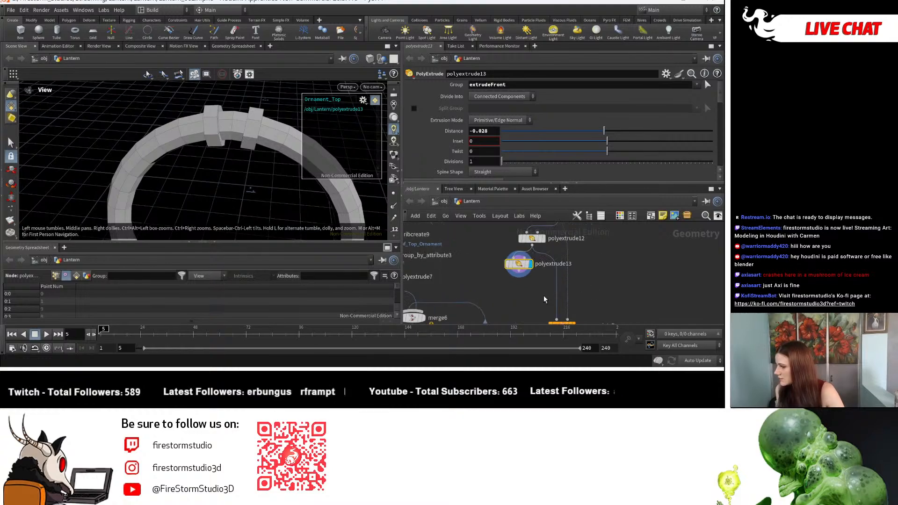
left_click(524, 275)
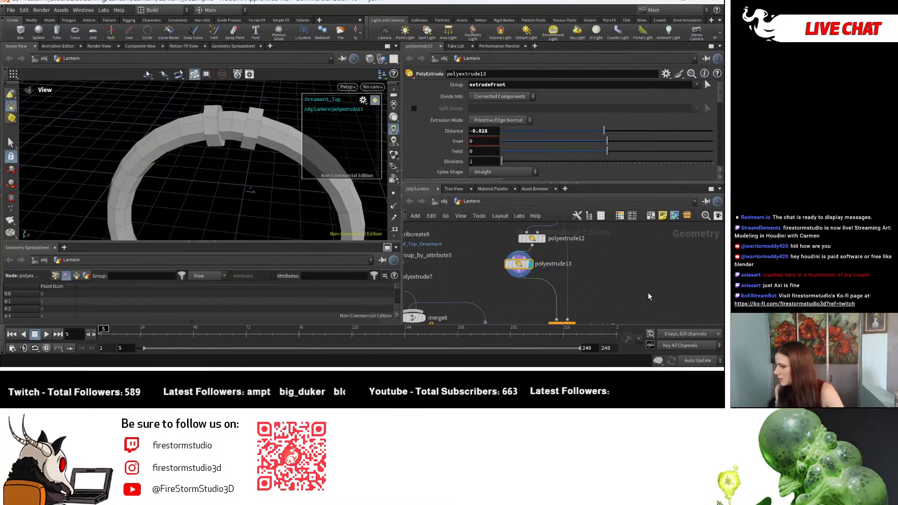
Display the merge4 node to show the assembled lantern ornament
scroll(642, 300, "down", 6)
middle_click_drag(631, 300, 625, 269)
scroll(625, 268, "up", 5)
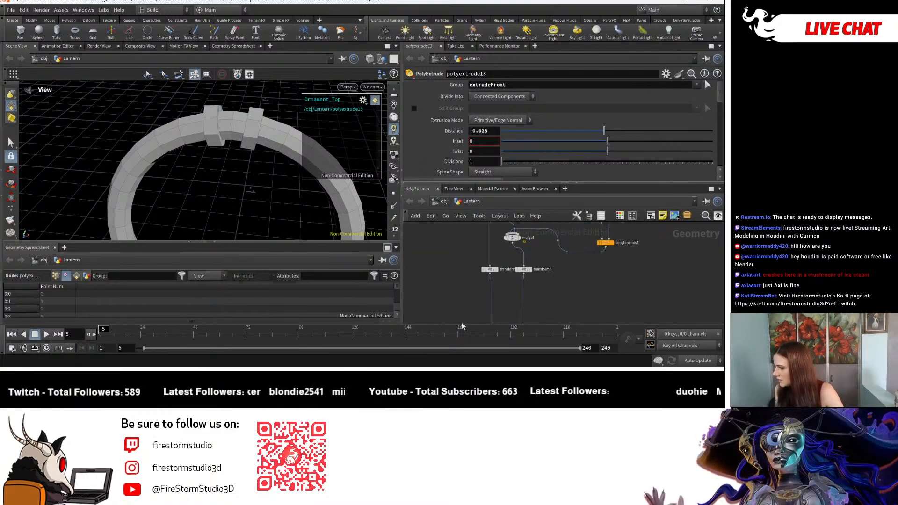
scroll(584, 269, "down", 2)
scroll(600, 260, "down", 3)
middle_click_drag(600, 240, 600, 181)
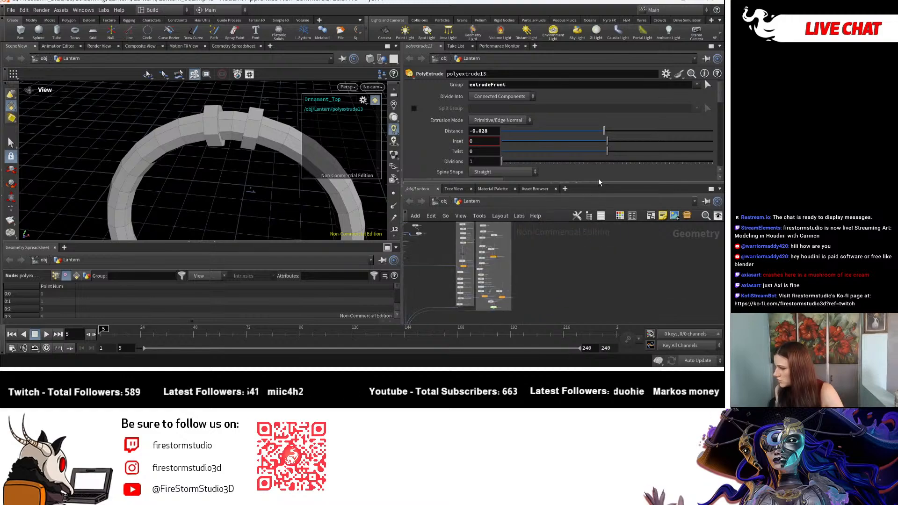
middle_click_drag(488, 321, 534, 254)
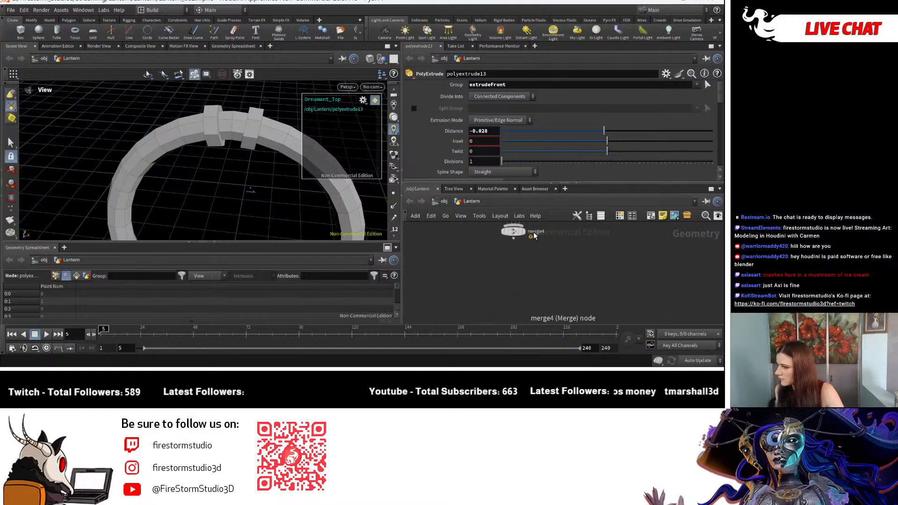
left_click(515, 235)
scroll(222, 157, "down", 4)
Examine the ring and its blocks where they meet the tip of the roof-top ornament
middle_click_drag(136, 89, 184, 161)
right_click_drag(183, 129, 287, 114)
right_click_drag(234, 168, 188, 157)
mouse_move(235, 176)
middle_mouse_down()
mouse_move(225, 193)
mouse_move(224, 166)
middle_mouse_up()
middle_click_drag(128, 91, 135, 124)
right_click_drag(220, 123, 201, 136)
middle_click_drag(226, 217, 218, 138)
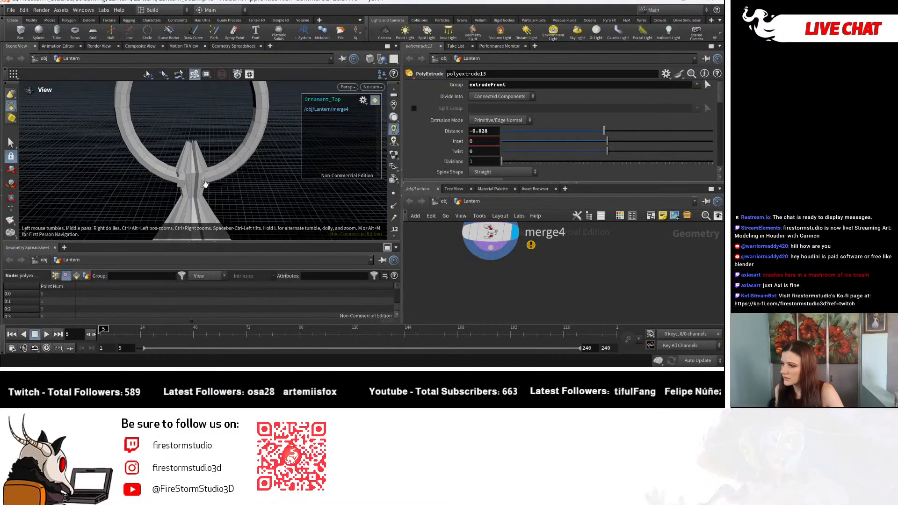
scroll(187, 177, "down", 6)
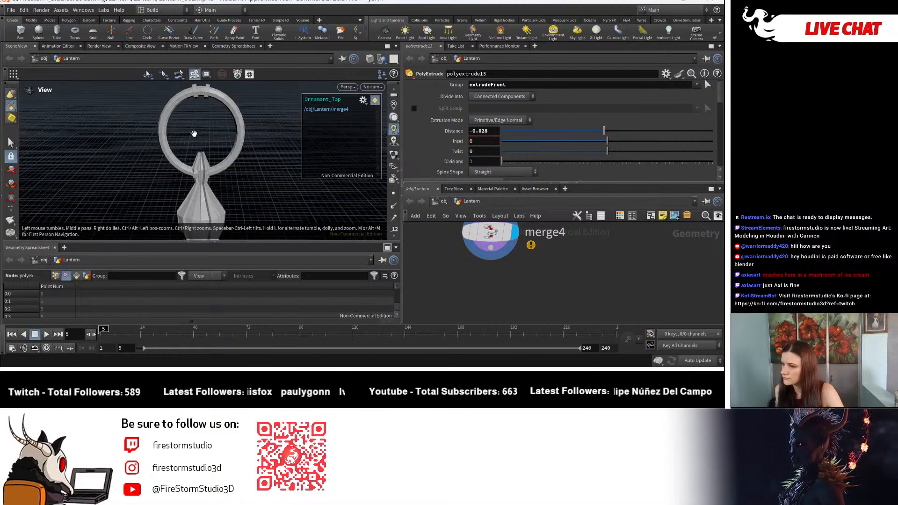
right_click_drag(238, 205, 260, 211)
middle_click_drag(207, 232, 248, 189)
Set the X size of group13's bounding box to 0.4
middle_click_drag(621, 246, 553, 321)
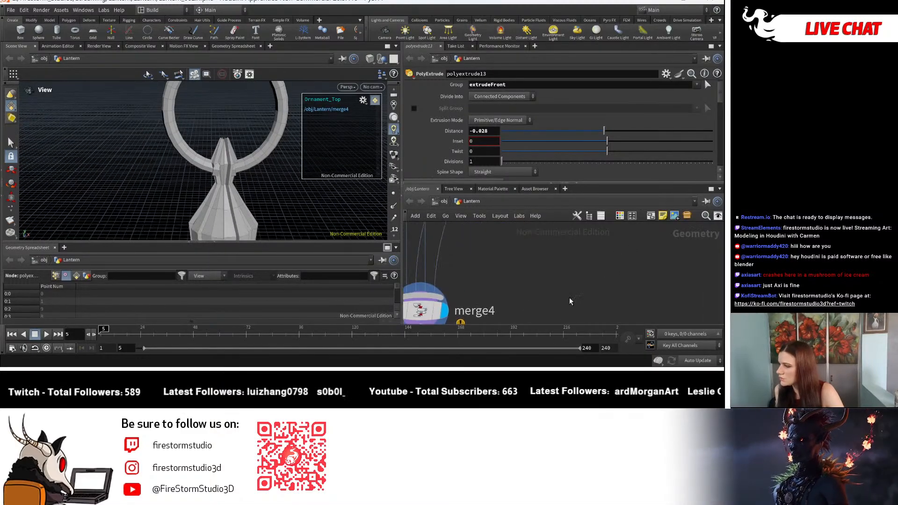
scroll(553, 316, "down", 8)
middle_click_drag(561, 281, 495, 341)
middle_click_drag(692, 234, 579, 319)
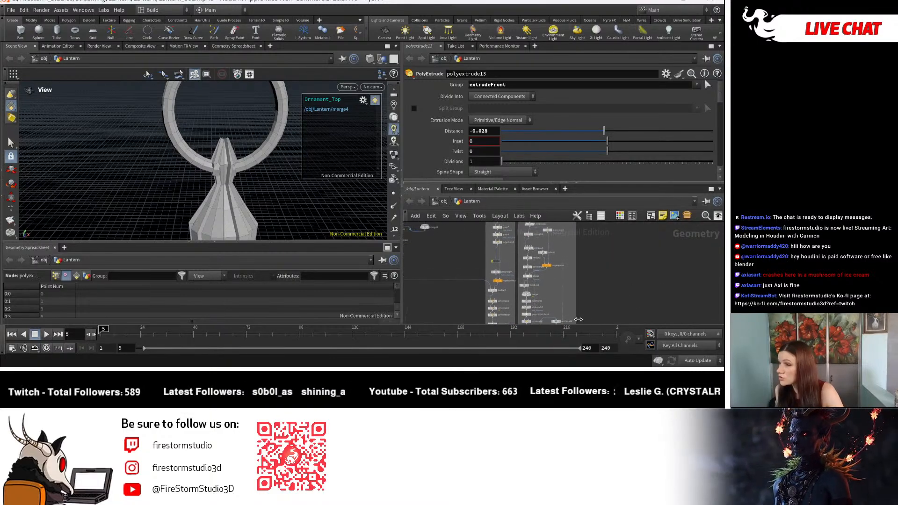
scroll(583, 285, "up", 2)
middle_click_drag(583, 285, 532, 324)
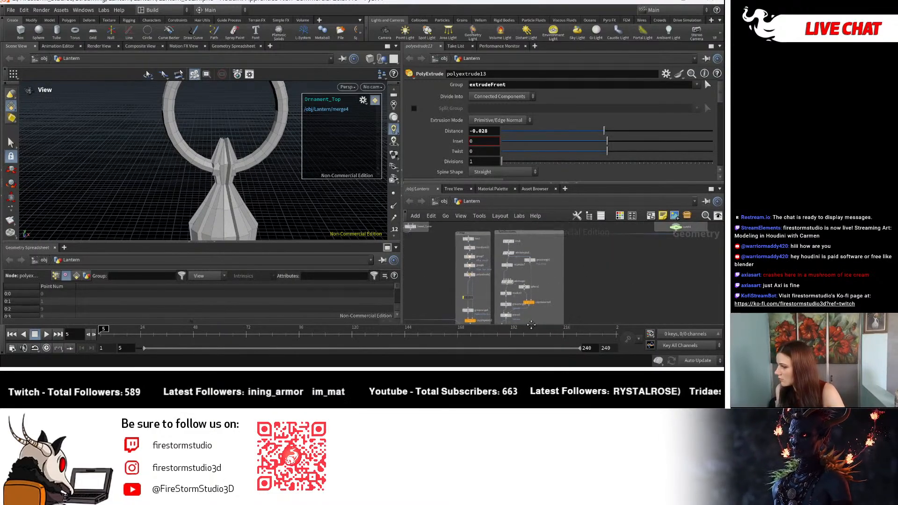
middle_click_drag(572, 260, 420, 319)
middle_click_drag(603, 234, 578, 322)
middle_click_drag(219, 140, 207, 187)
right_click_drag(206, 186, 162, 131)
scroll(572, 275, "down", 4)
middle_click_drag(597, 266, 411, 263)
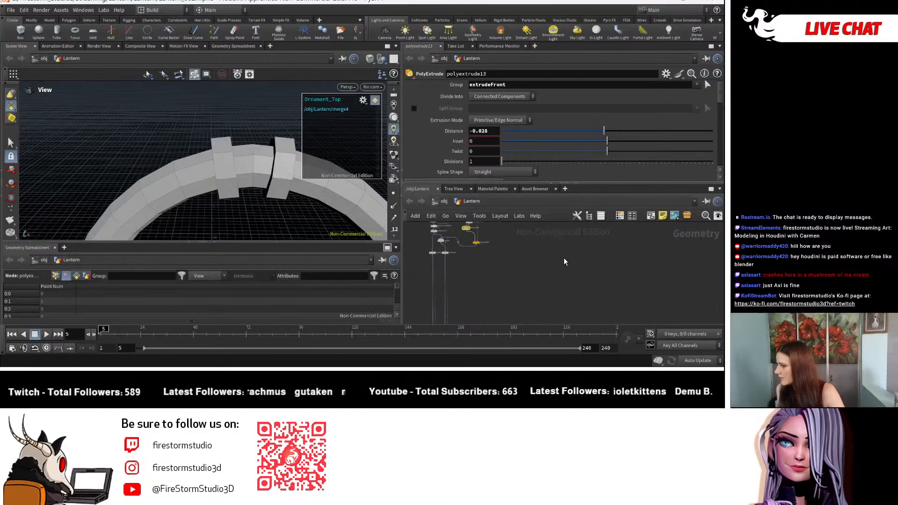
scroll(561, 301, "up", 5)
middle_click_drag(533, 296, 607, 314)
scroll(552, 304, "up", 3)
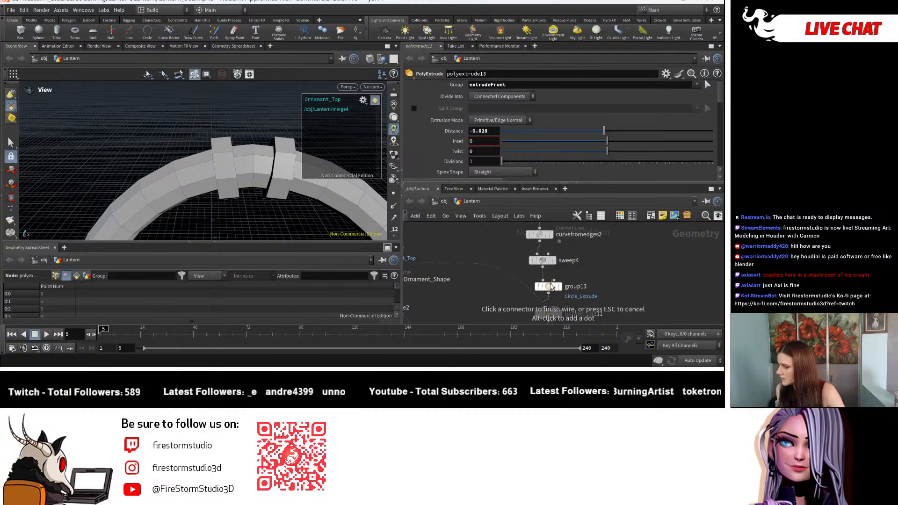
left_click(549, 286)
scroll(522, 146, "down", 5)
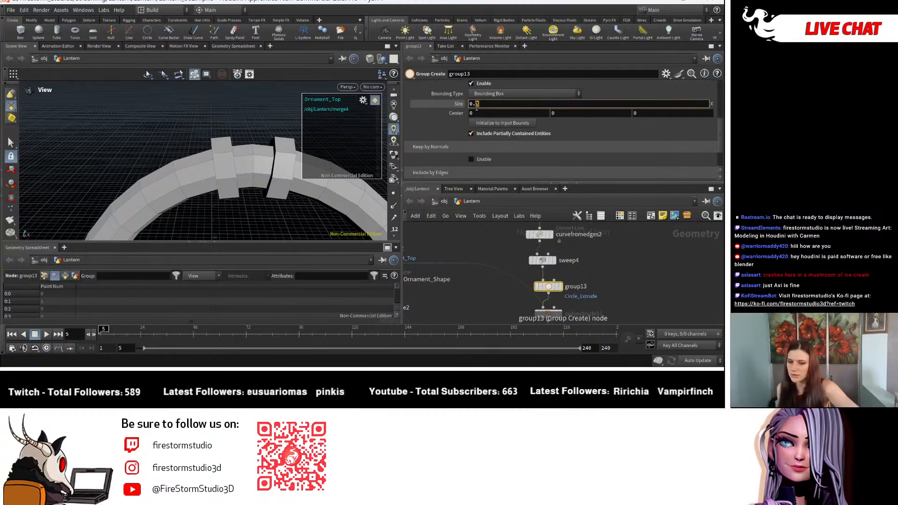
key("Return")
Examine the spacing of the ring's blocks around the ornament tip
scroll(159, 164, "down", 8)
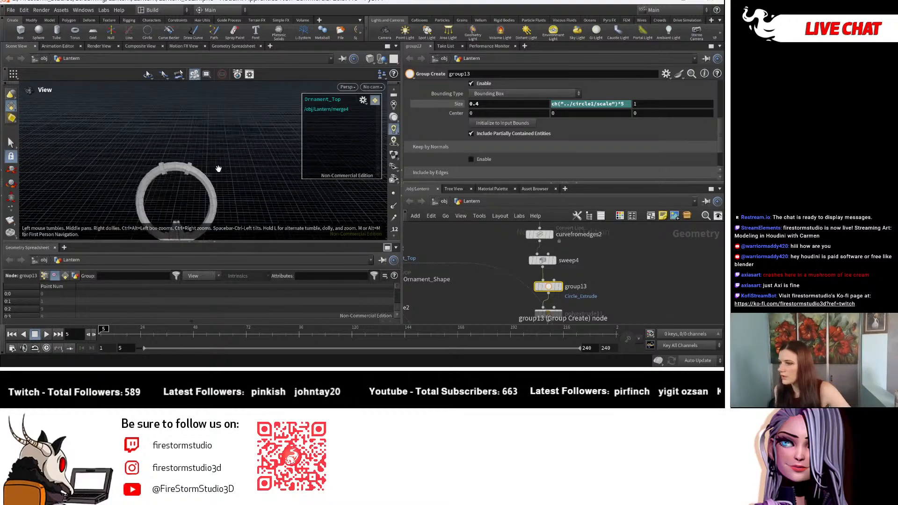
middle_click_drag(227, 192, 182, 137)
scroll(210, 124, "up", 5)
right_click_drag(182, 140, 23, 136)
middle_click_drag(220, 199, 204, 145)
mouse_move(205, 145)
right_mouse_down()
mouse_move(183, 146)
mouse_move(192, 156)
right_mouse_up()
mouse_move(192, 156)
left_mouse_down()
mouse_move(239, 170)
mouse_move(331, 160)
mouse_move(196, 160)
left_mouse_up()
right_click_drag(196, 161, 252, 151)
scroll(630, 265, "up", 6)
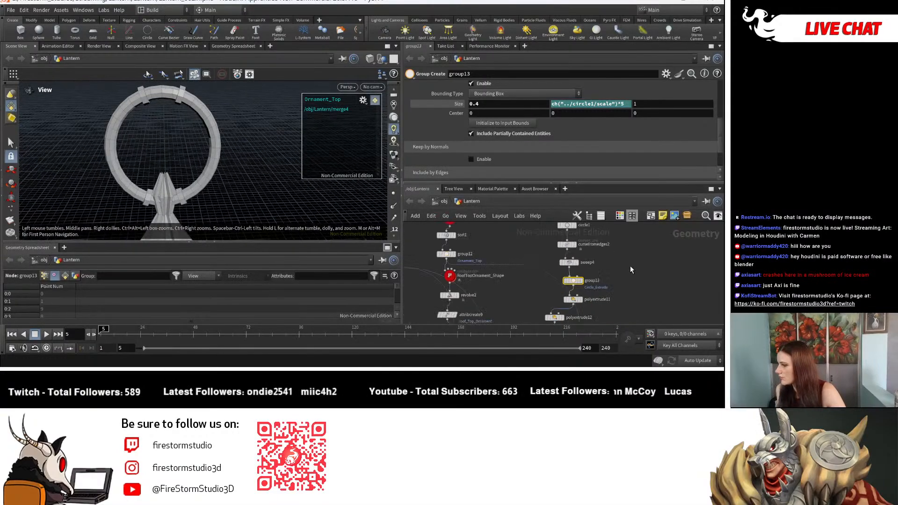
scroll(666, 269, "down", 3)
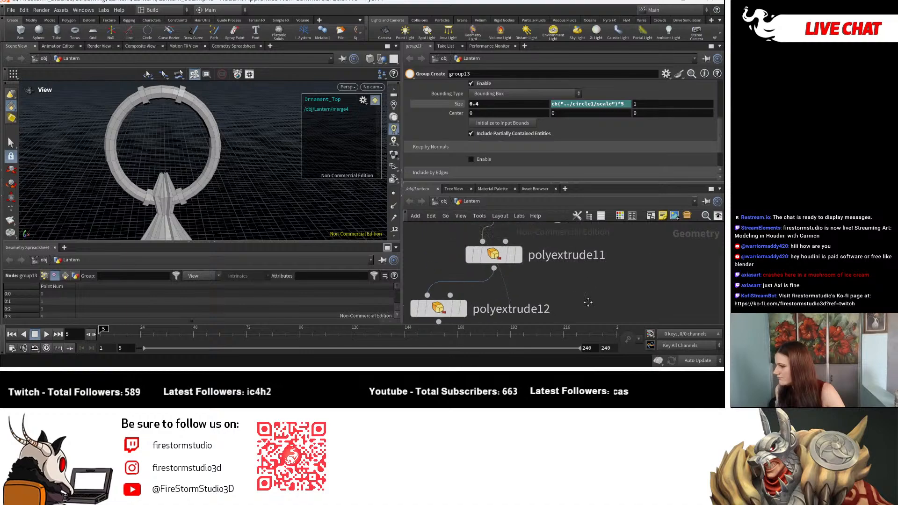
left_click(540, 295)
middle_click_drag(575, 313, 601, 212)
left_click(527, 232)
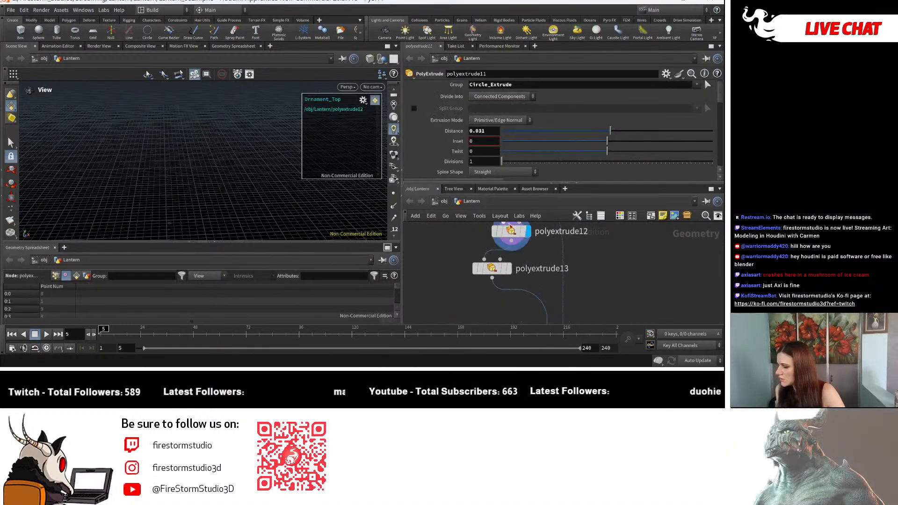
key("ctrl+z")
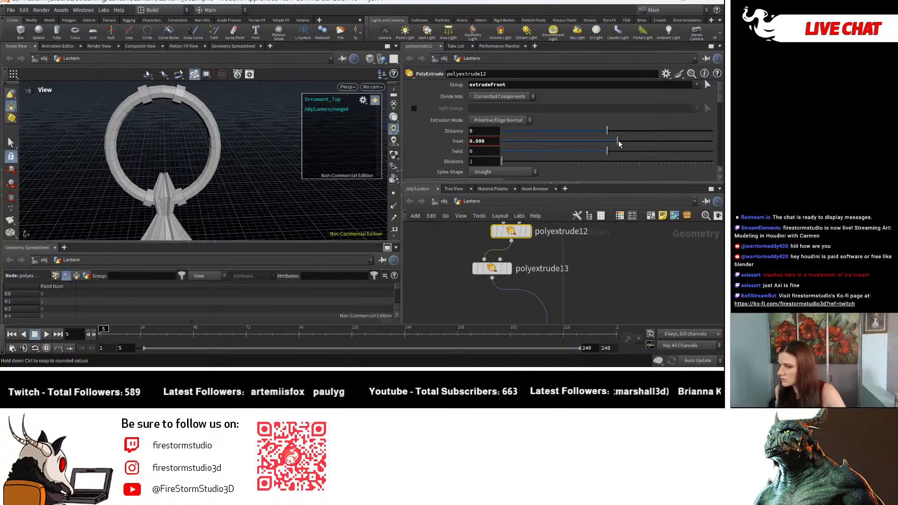
Set the extrusion distance of polyextrude11 to 0.039
middle_click_drag(565, 277, 565, 319)
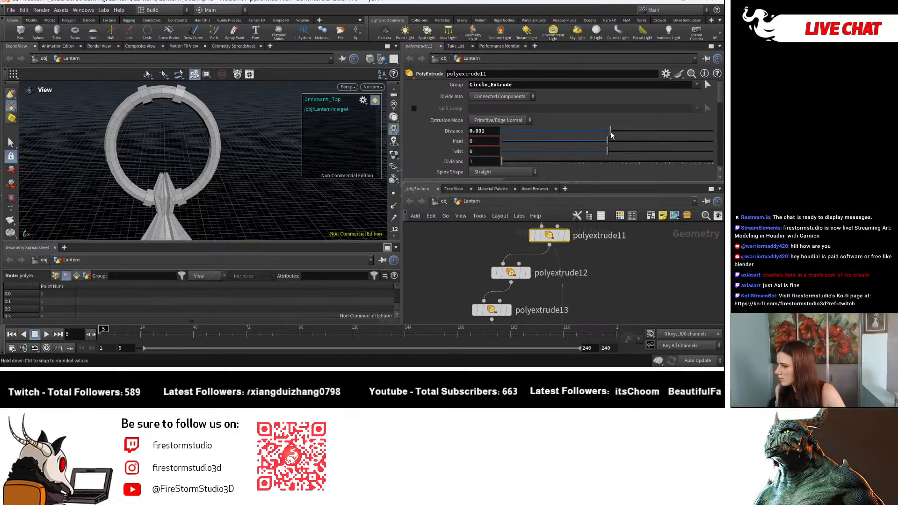
left_click_drag(614, 135, 613, 135)
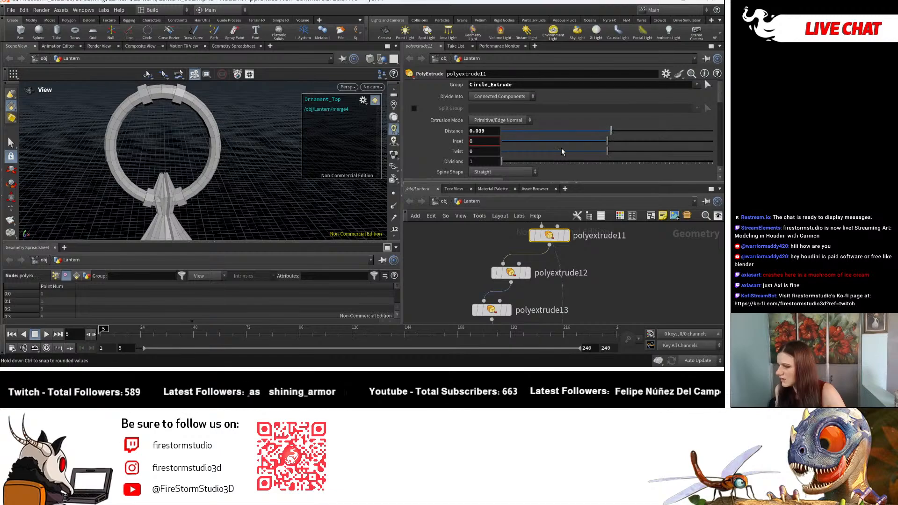
Examine the thicker ring blocks and the whole roof-top ornament from near and far
right_click_drag(157, 199, 136, 180)
middle_click_drag(254, 177, 198, 140)
scroll(198, 140, "down", 3)
left_click_drag(199, 140, 203, 146)
middle_click_drag(202, 146, 214, 179)
right_click_drag(213, 179, 272, 204)
middle_click_drag(205, 166, 232, 158)
scroll(232, 159, "up", 2)
middle_click_drag(217, 119, 216, 157)
right_click_drag(217, 156, 230, 177)
middle_click_drag(230, 177, 212, 130)
scroll(212, 130, "down", 3)
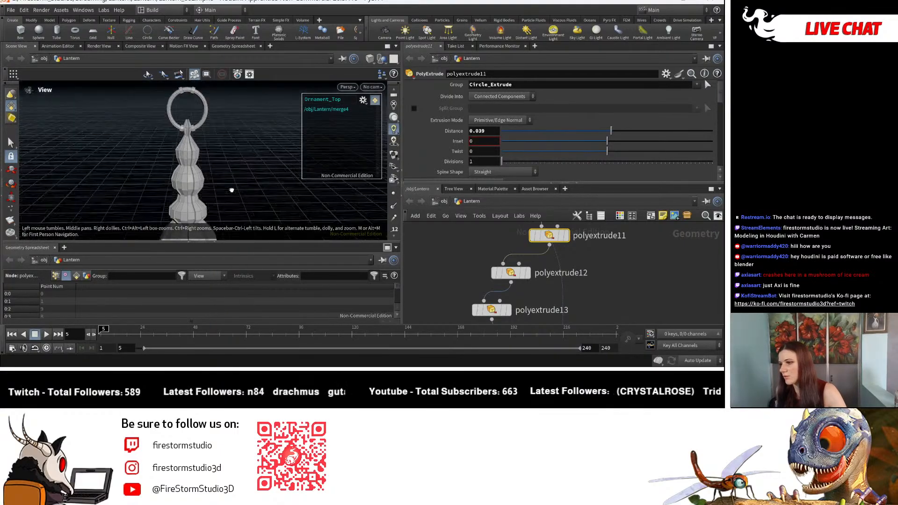
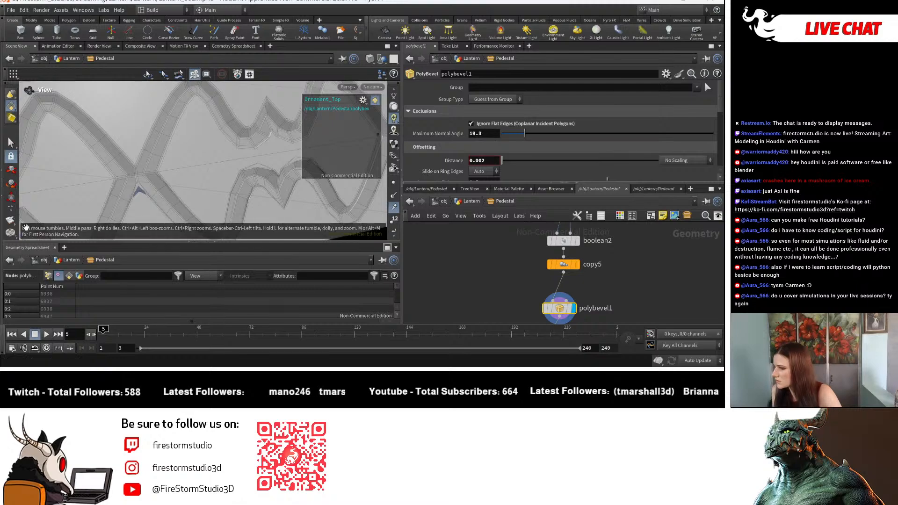
Compare the pattern crossing on the bevelled pedestal with the unbevelled copytopoints5 output
left_click_drag(163, 171, 267, 175)
left_click_drag(196, 170, 309, 198)
mouse_move(155, 191)
left_mouse_down()
mouse_move(130, 201)
mouse_move(185, 180)
mouse_move(180, 153)
mouse_move(191, 178)
left_mouse_up()
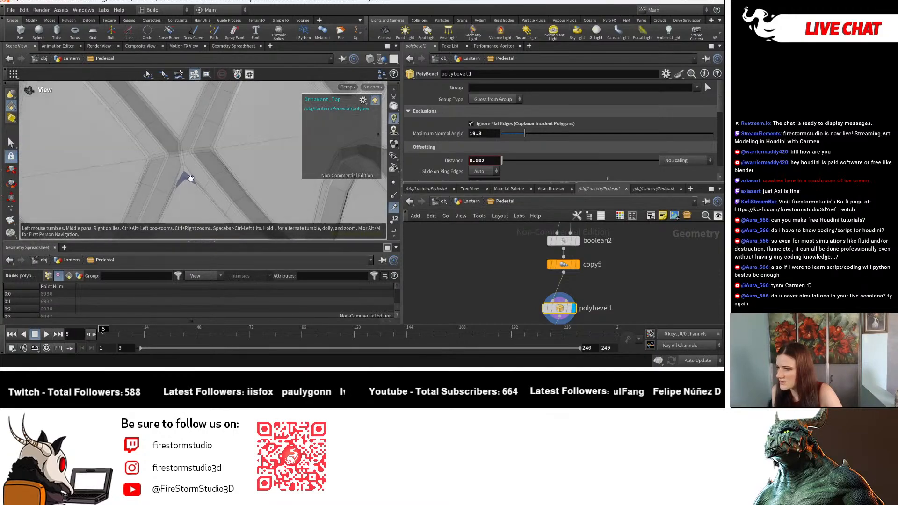
left_click(465, 201)
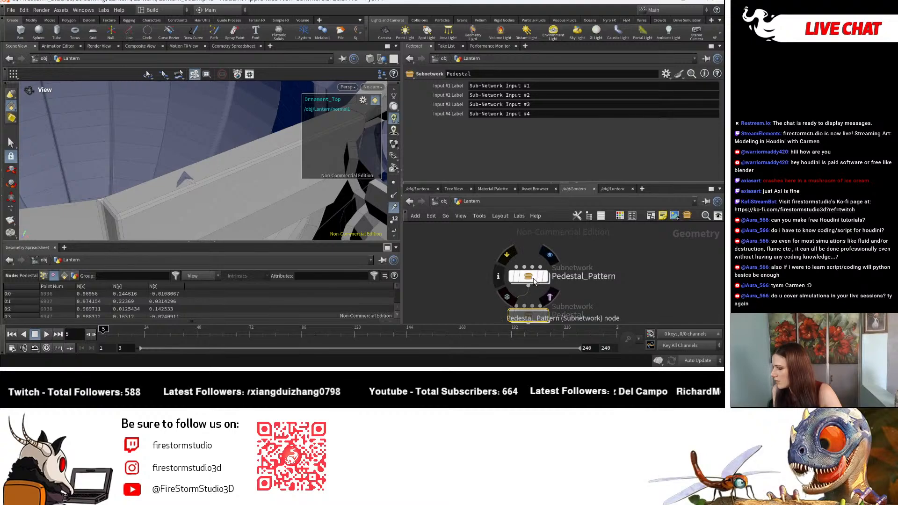
double_click(532, 320)
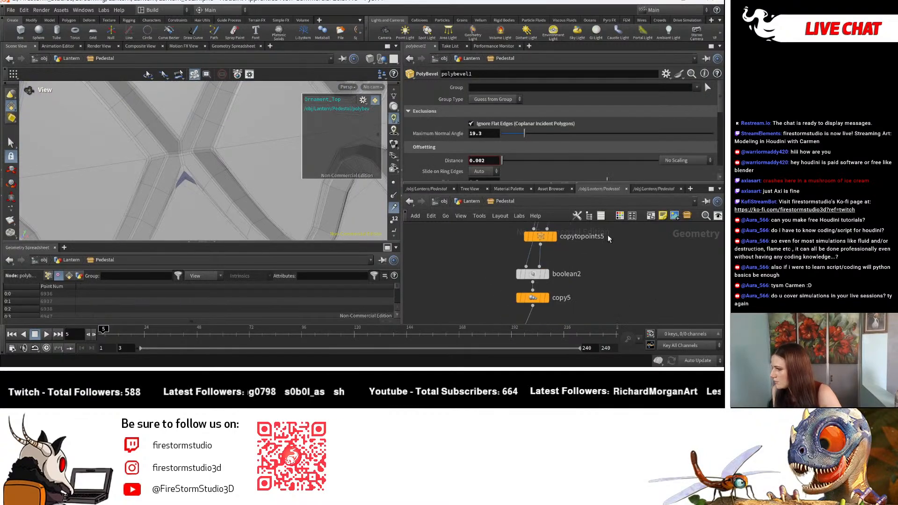
left_click(549, 270)
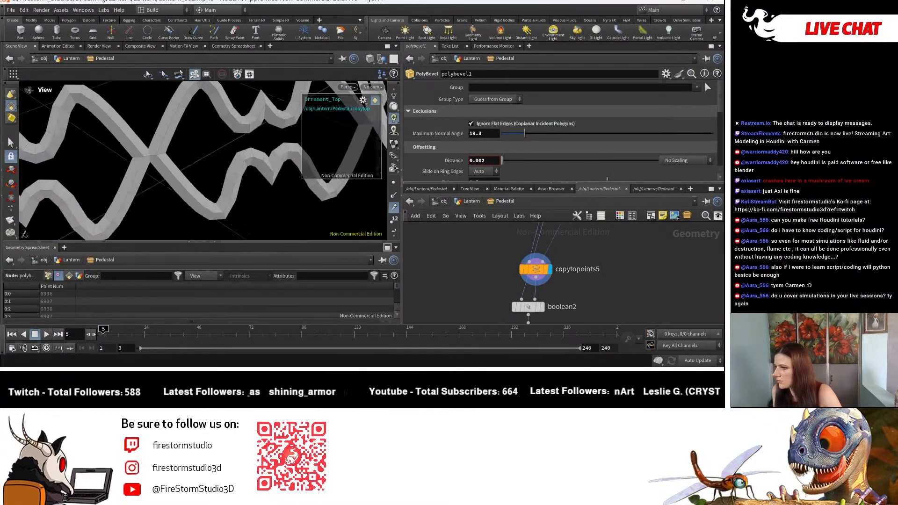
scroll(281, 188, "up", 3)
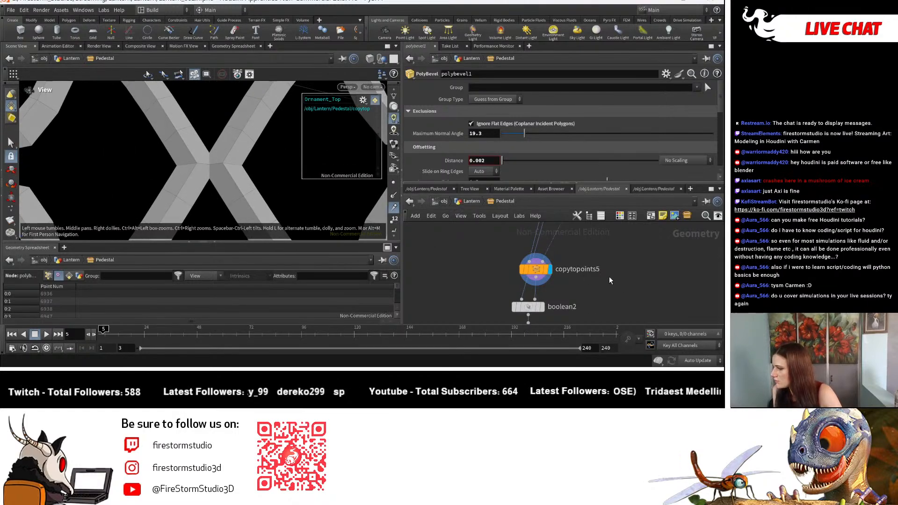
Trace the Pedestal network from copytopoints5 up to its curve inputs and display orientalongcurve6
middle_click_drag(601, 277, 594, 333)
middle_click_drag(623, 263, 523, 361)
middle_click_drag(565, 279, 521, 326)
scroll(521, 326, "up", 6)
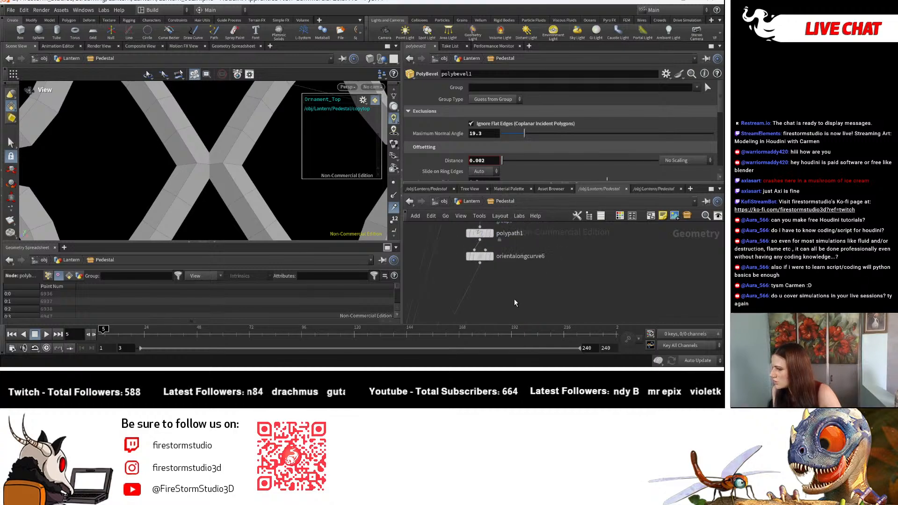
middle_click_drag(471, 271, 514, 240)
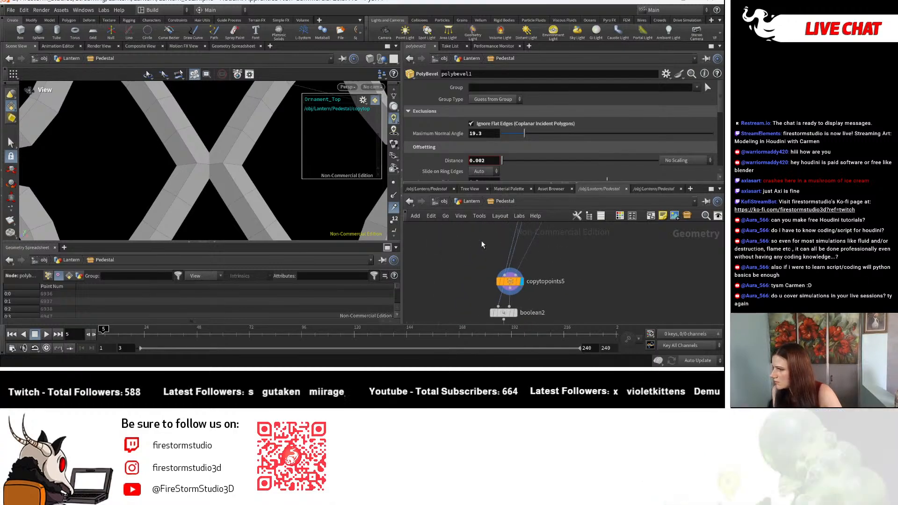
left_click(509, 282)
scroll(213, 197, "down", 3)
middle_click_drag(601, 257, 552, 337)
middle_click_drag(551, 249, 517, 351)
scroll(566, 284, "down", 3)
scroll(572, 283, "down", 3)
scroll(524, 299, "up", 5)
left_click(527, 288)
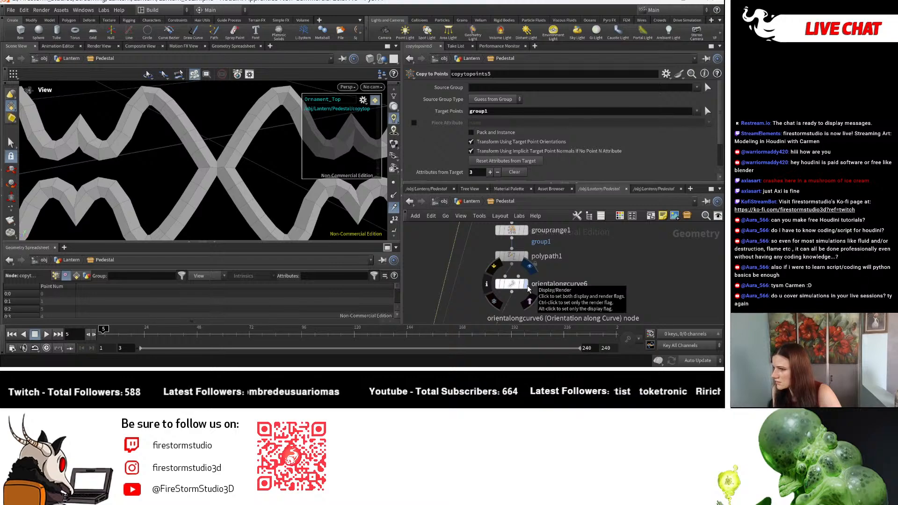
Open the Pedestal_Pattern subnetwork and examine its motif and the matchsize3 settings
left_click(465, 203)
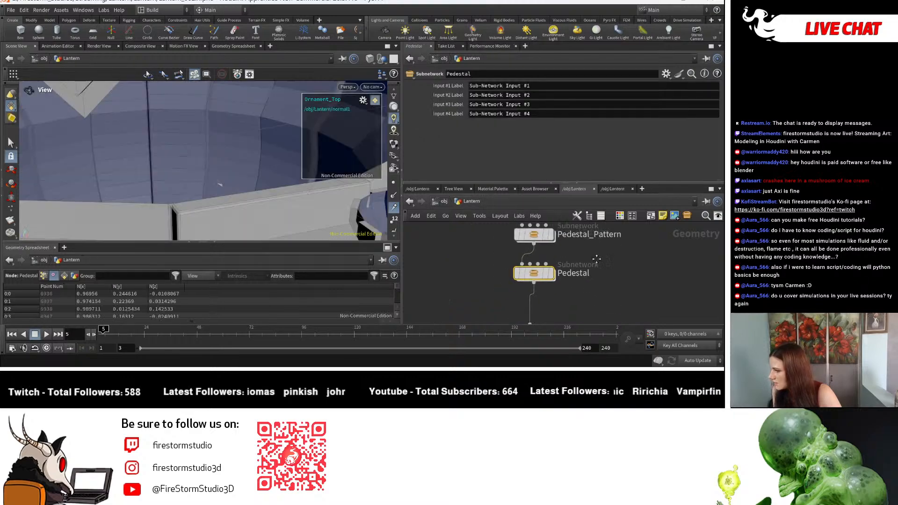
double_click(527, 276)
scroll(577, 293, "up", 8)
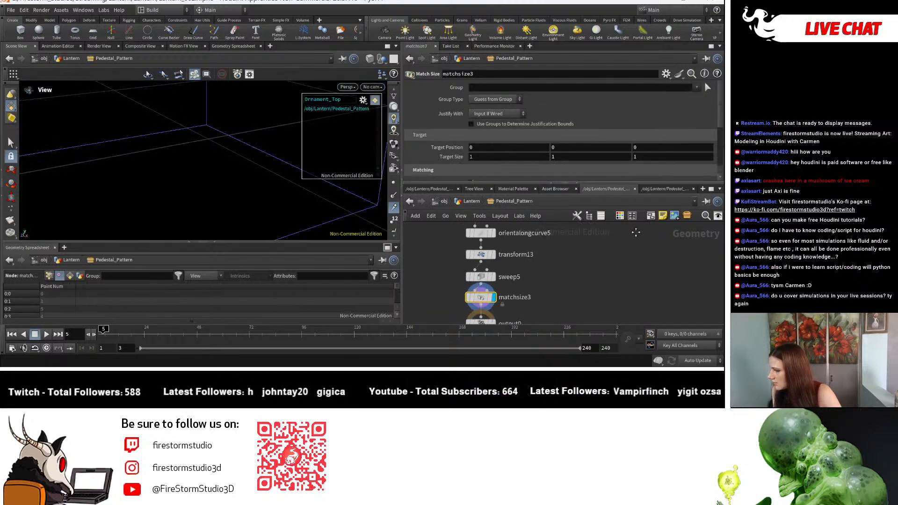
right_click_drag(248, 193, 321, 158)
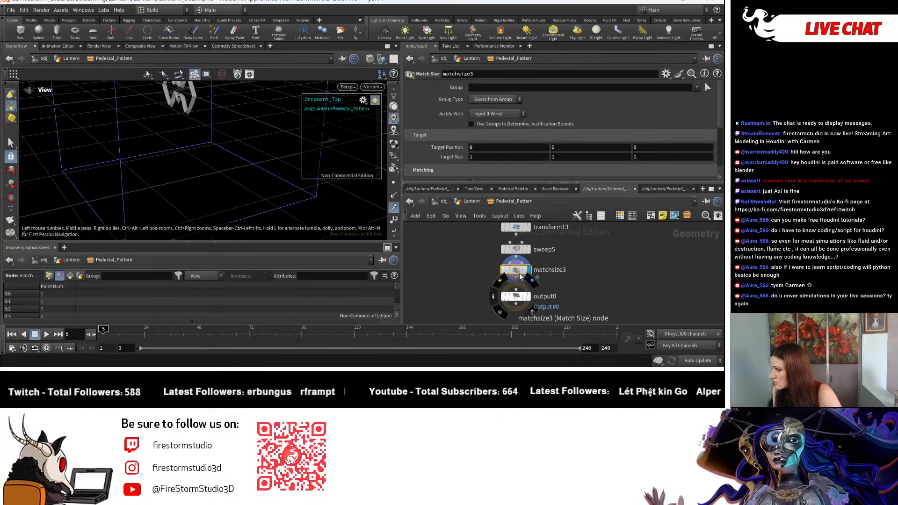
scroll(509, 160, "down", 4)
left_click_drag(196, 185, 281, 192)
scroll(578, 271, "down", 3)
middle_click_drag(578, 270, 584, 290)
scroll(584, 290, "up", 3)
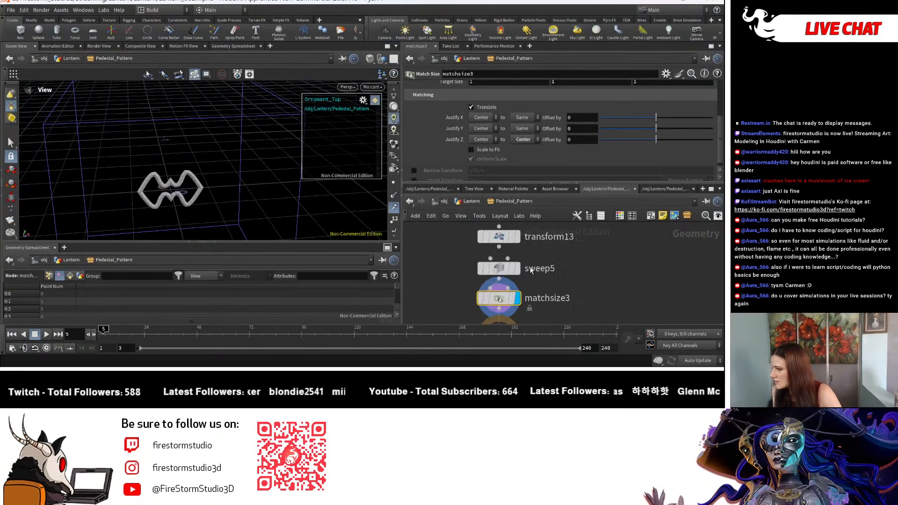
Set the uniform scale of transform13 in Pedestal_Pattern to 0.15
left_click(504, 306)
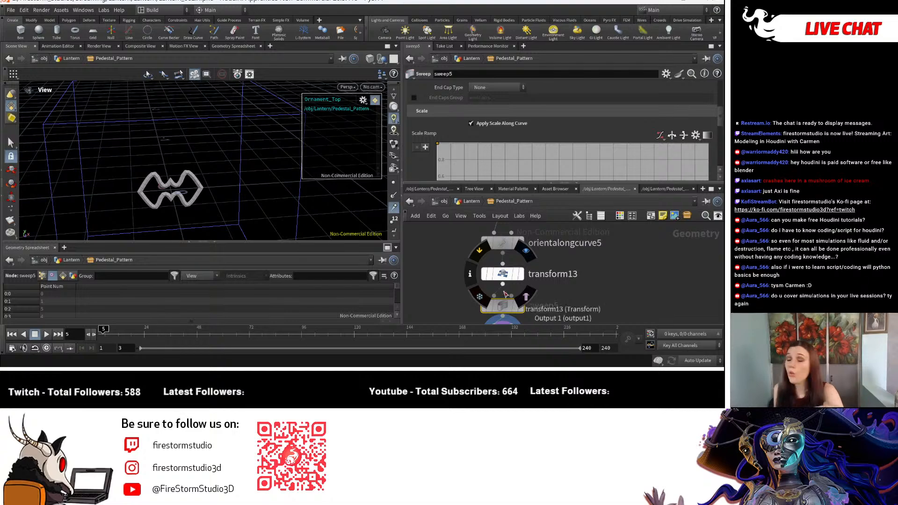
left_click(505, 269)
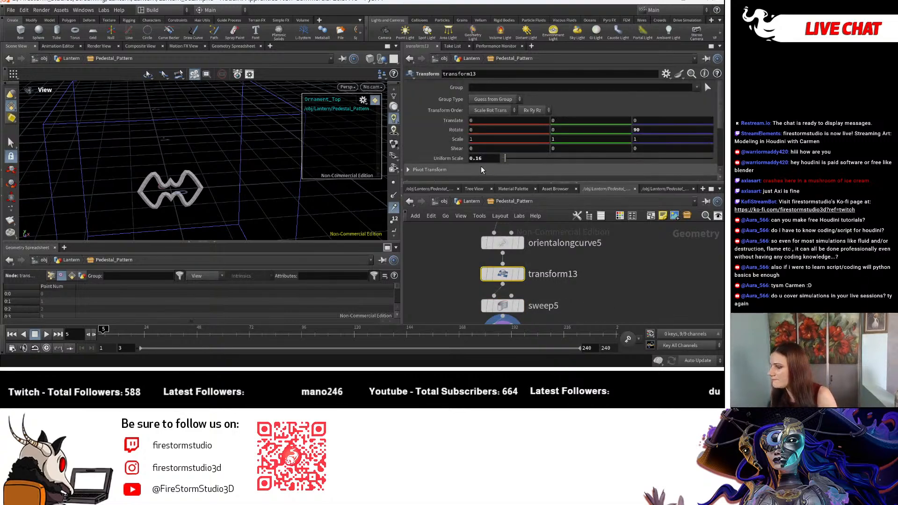
type("5")
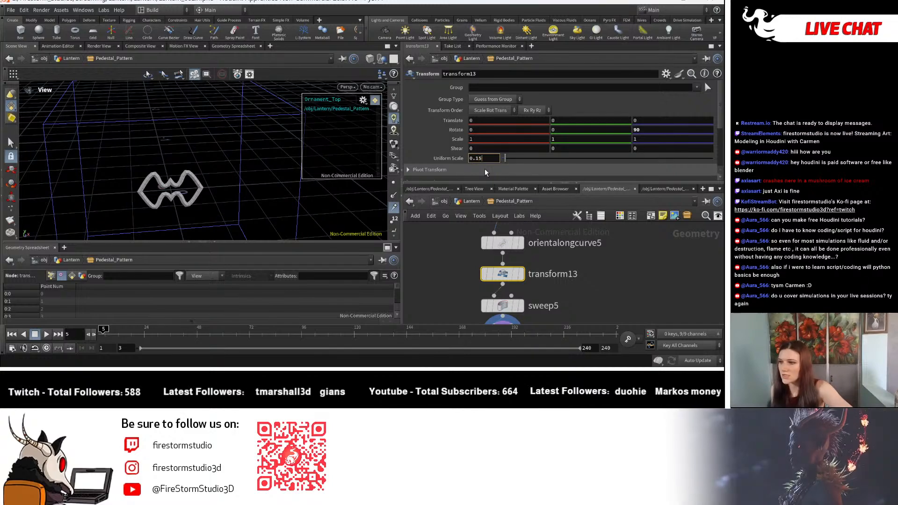
key("Return")
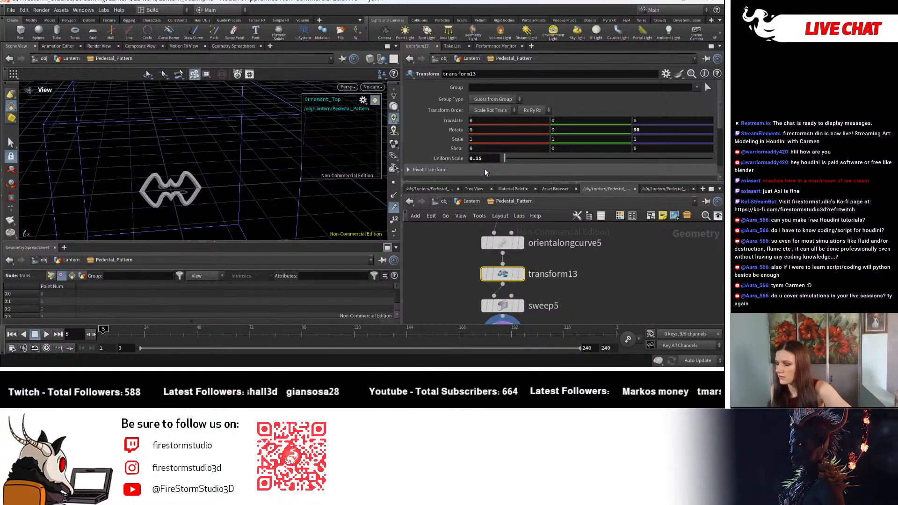
Display the Pedestal subnetwork's result in Lantern and examine the spacing between neighbouring pattern motifs
left_click(466, 201)
left_click(555, 270)
right_click_drag(289, 213, 104, 190)
middle_click_drag(104, 190, 207, 162)
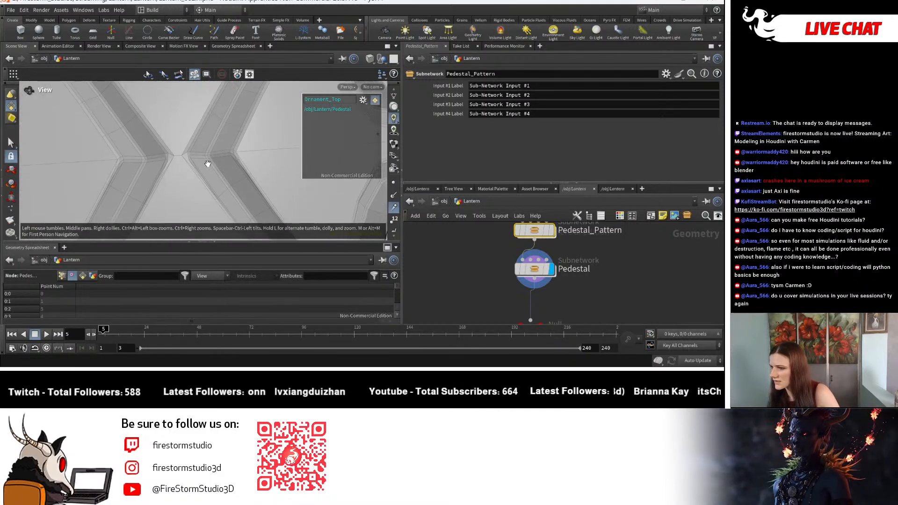
right_click_drag(208, 163, 378, 210)
Display polybevel1 inside the Pedestal subnetwork and set its maximum normal angle to 39.1
double_click(552, 271)
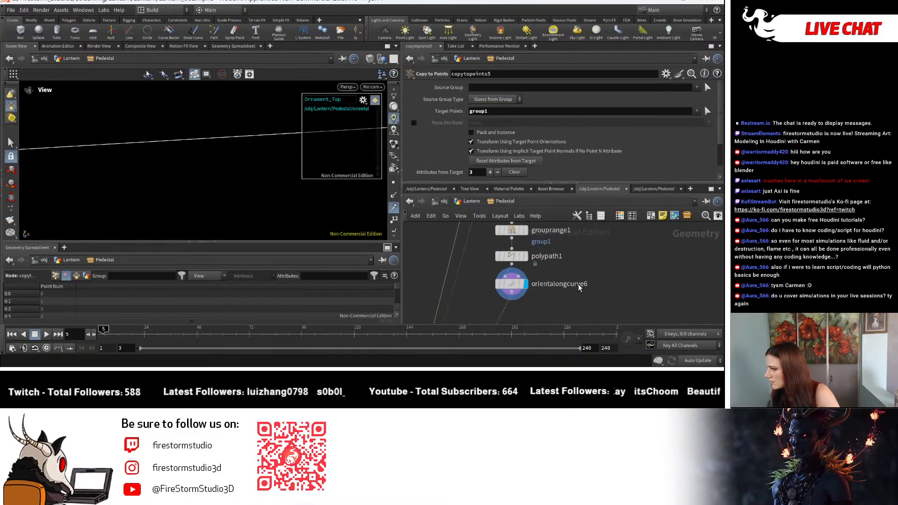
middle_click_drag(555, 321, 575, 234)
scroll(602, 257, "up", 5)
middle_click_drag(177, 187, 271, 213)
scroll(570, 278, "up", 5)
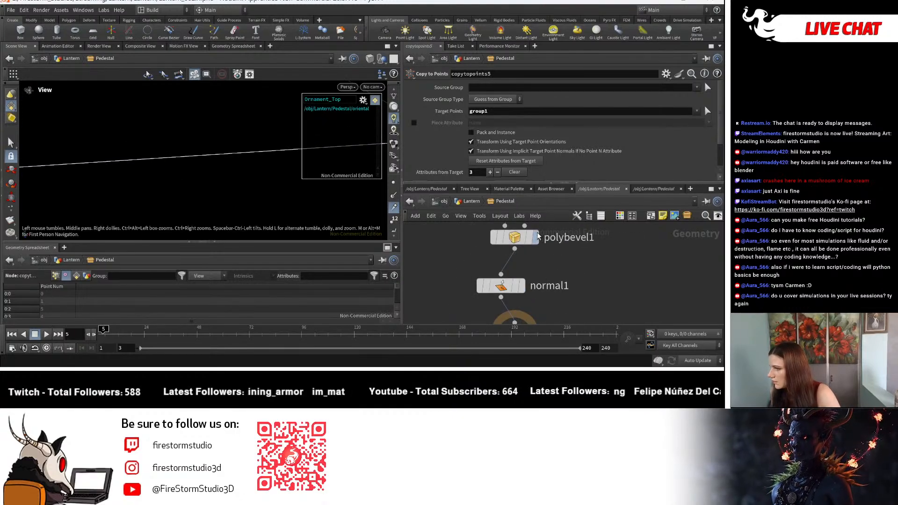
left_click(538, 243)
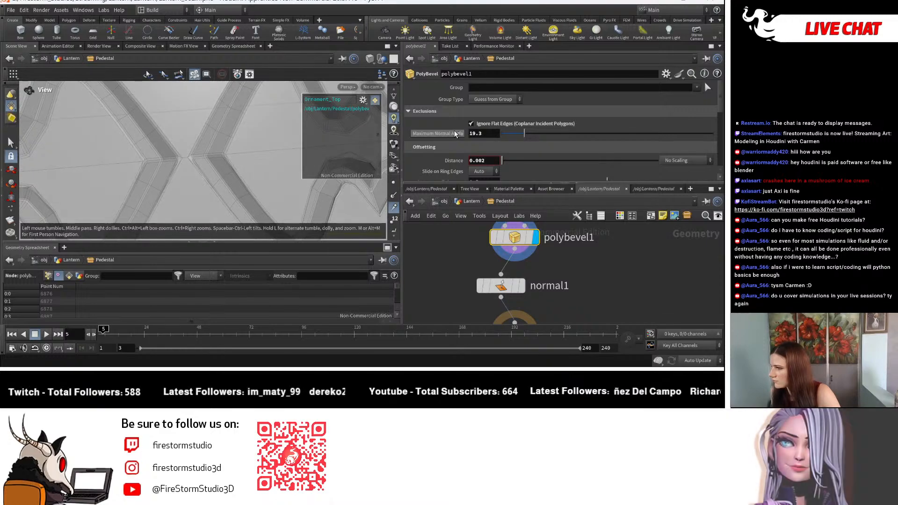
mouse_move(524, 135)
left_mouse_down()
mouse_move(542, 132)
mouse_move(516, 135)
left_mouse_up()
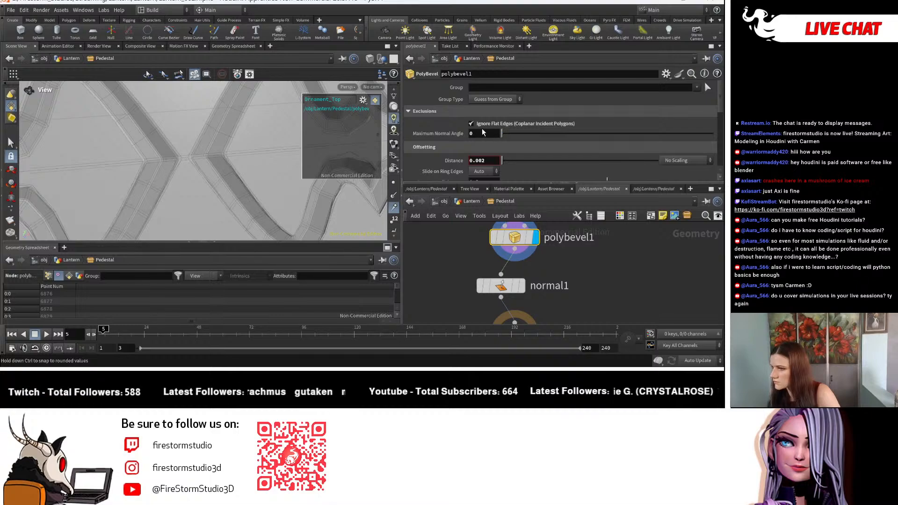
left_click_drag(592, 133, 548, 133)
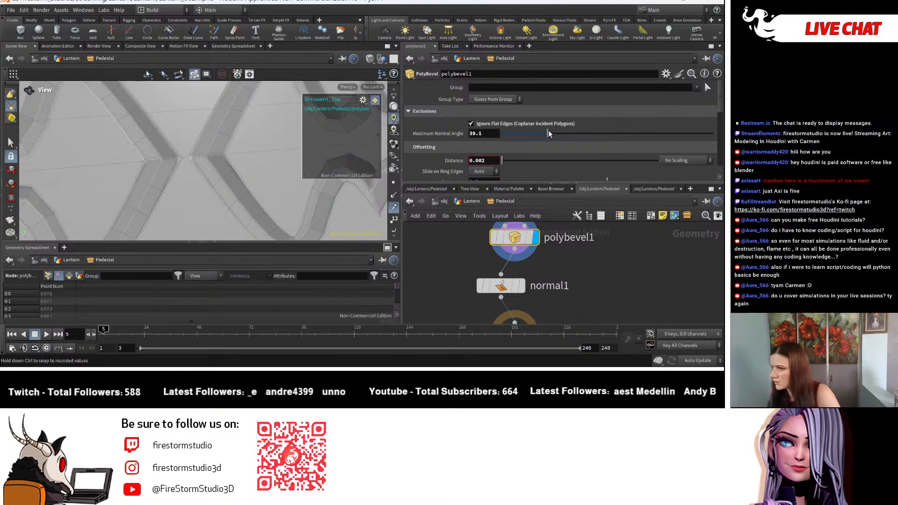
Examine the bevelled pattern edges along the pedestal's sides from several angles and distances
left_click_drag(318, 173, 165, 193, "alt")
right_click_drag(243, 175, 176, 164, "alt")
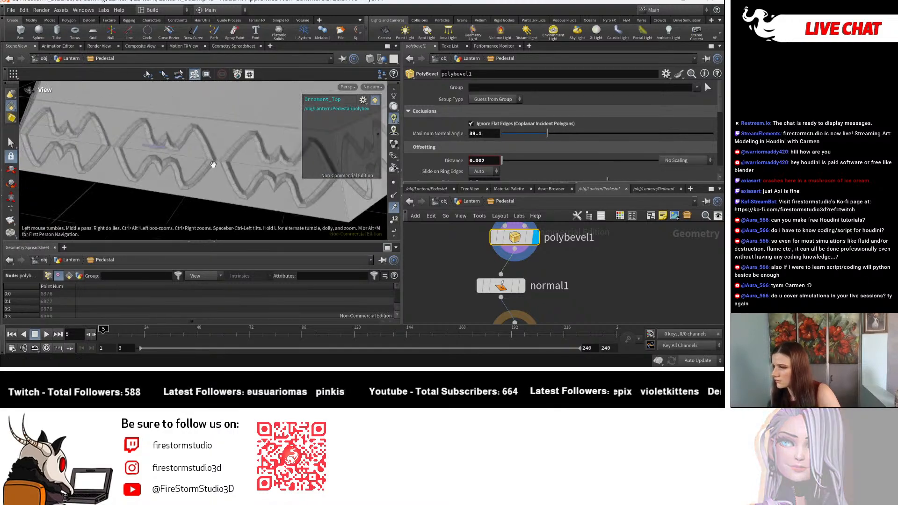
left_click_drag(177, 164, 222, 171, "alt")
right_click_drag(222, 171, 187, 168, "alt")
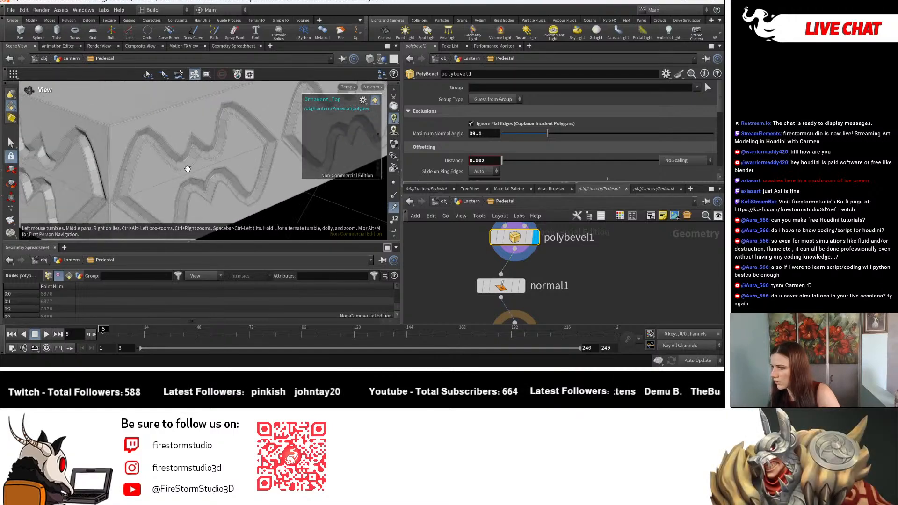
left_click_drag(187, 169, 266, 161, "alt")
right_click_drag(266, 161, 192, 184, "alt")
left_click_drag(192, 185, 210, 180, "alt")
Set polybevel1's Slide on Ring Edges option to Always and check the pattern's edges
scroll(534, 152, "down", 2)
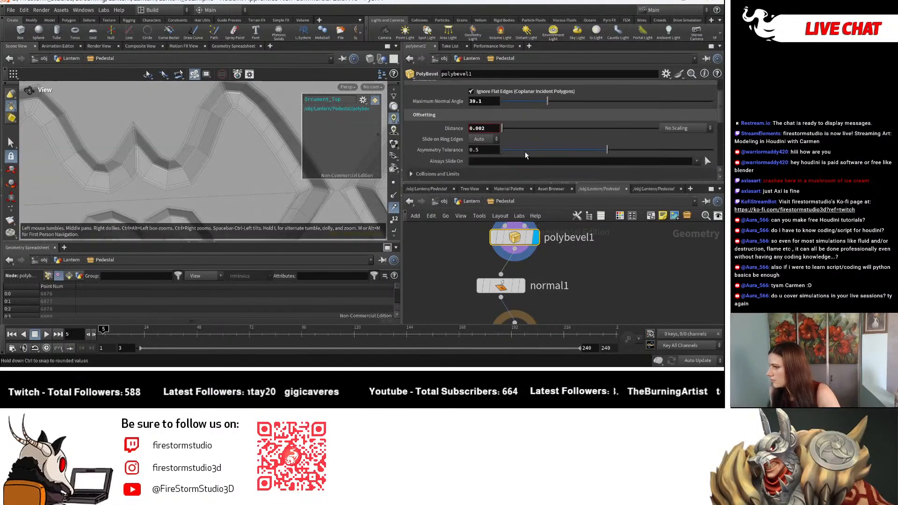
left_click(477, 141)
left_click(479, 157)
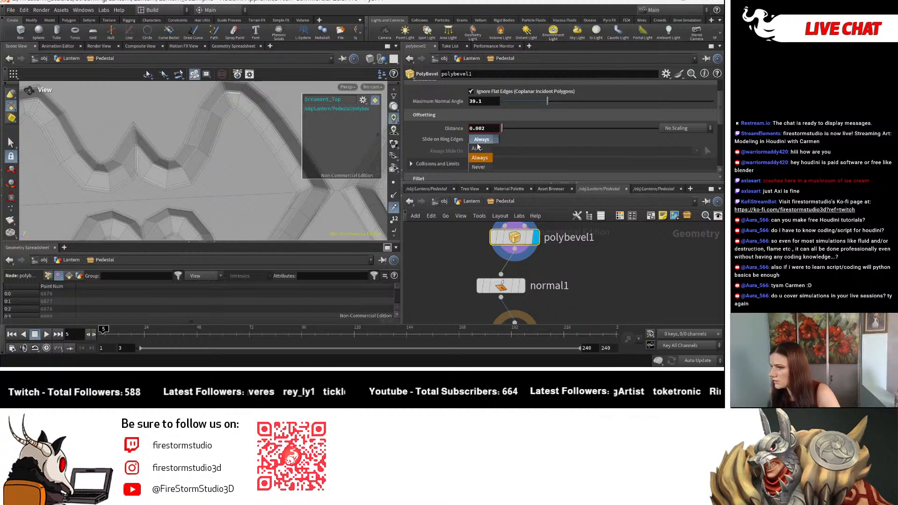
mouse_move(206, 147)
left_mouse_down()
mouse_move(178, 170)
mouse_move(266, 166)
mouse_move(296, 196)
left_mouse_up()
scroll(296, 194, "up", 5)
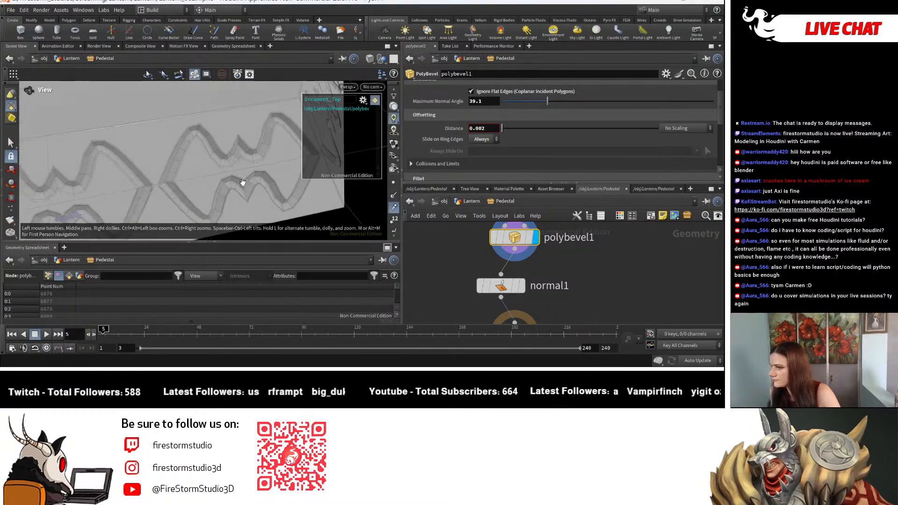
Try the Ramp profile for polybevel1's fillet and restore the profile to None
scroll(476, 149, "down", 3)
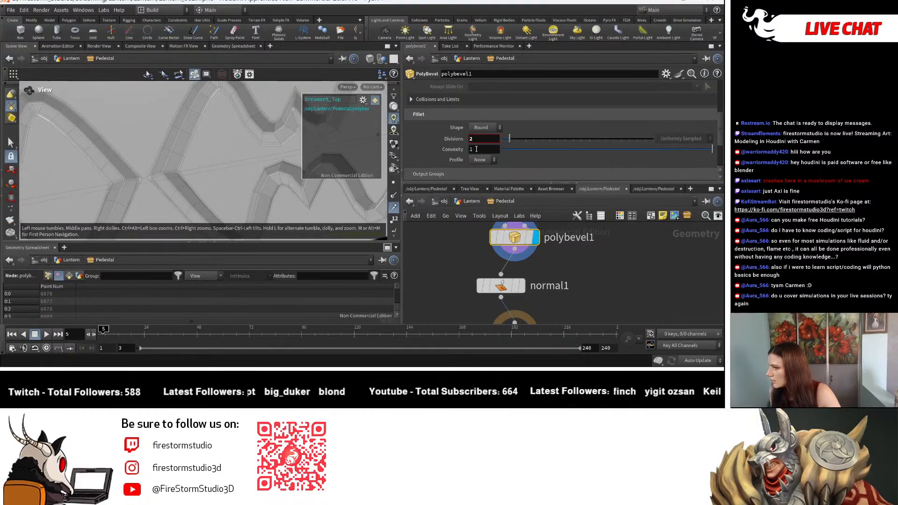
left_click(498, 128)
left_click(495, 127)
left_click(490, 159)
left_click(477, 179)
left_click(484, 160)
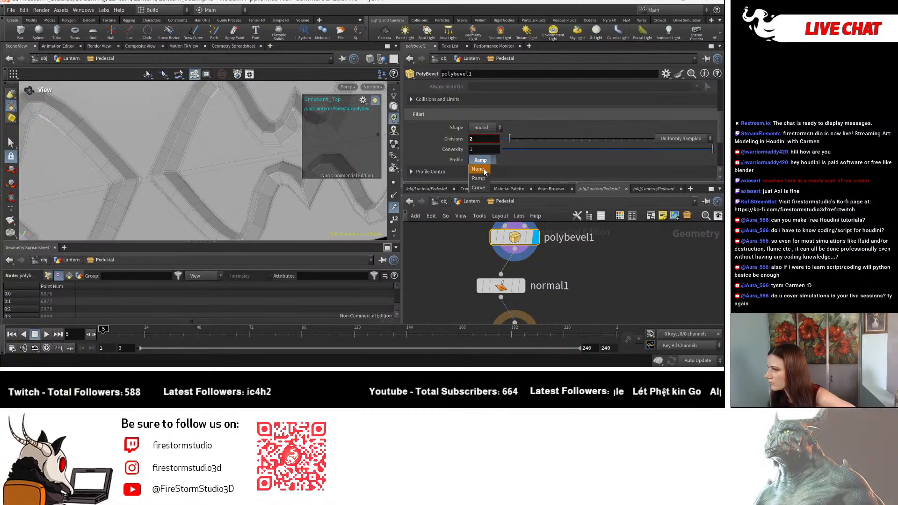
left_click(479, 168)
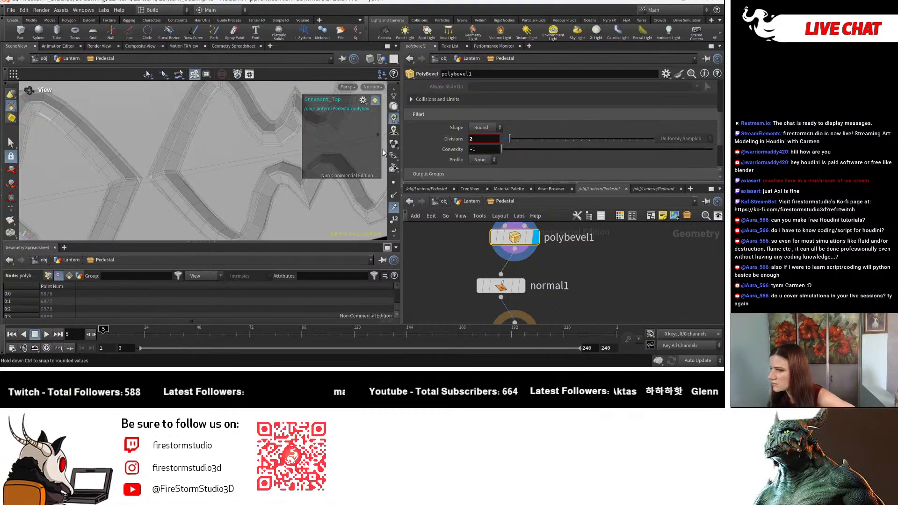
Return polybevel1's fillet convexity to 1 after trying -1, and keep 2 divisions
left_click_drag(501, 150, 712, 149)
mouse_move(553, 166)
left_mouse_down()
mouse_move(242, 200)
mouse_move(712, 166)
left_mouse_up()
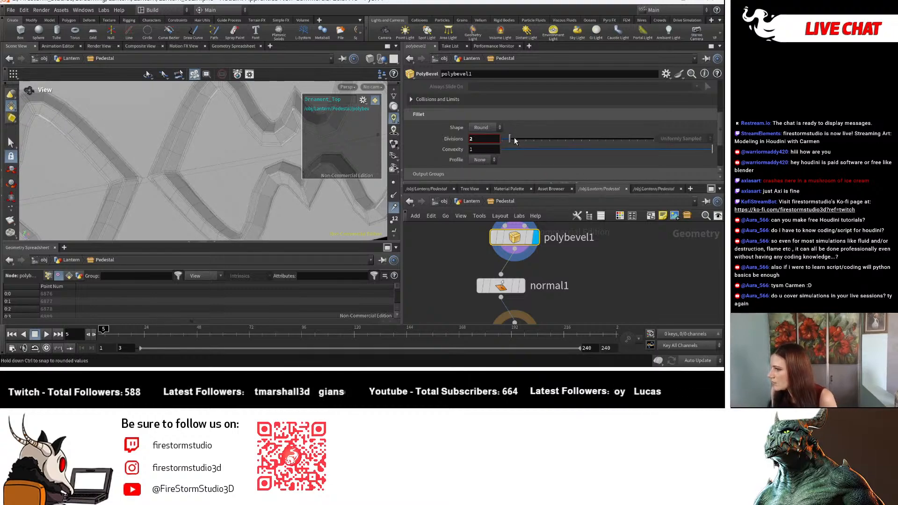
left_click_drag(516, 139, 509, 139)
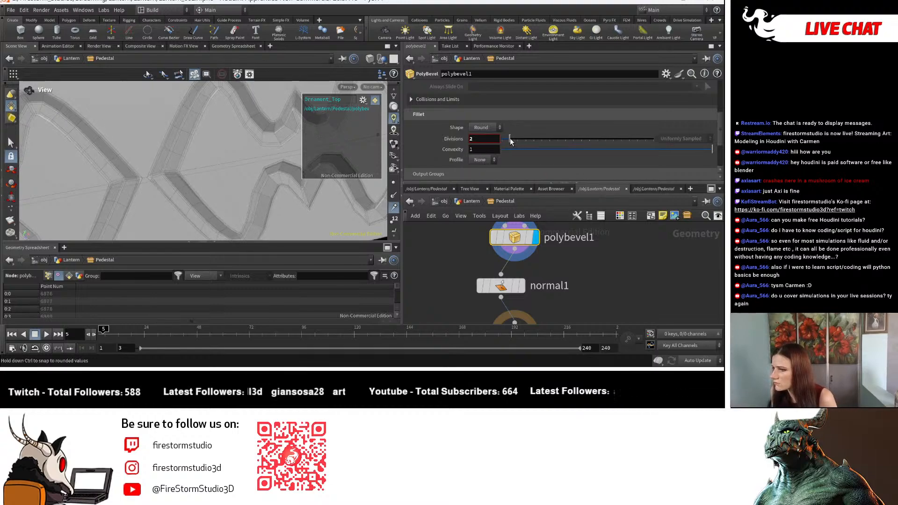
Set polybevel1's fillet shape to Crease and examine the pattern around the whole pedestal
left_click(481, 127)
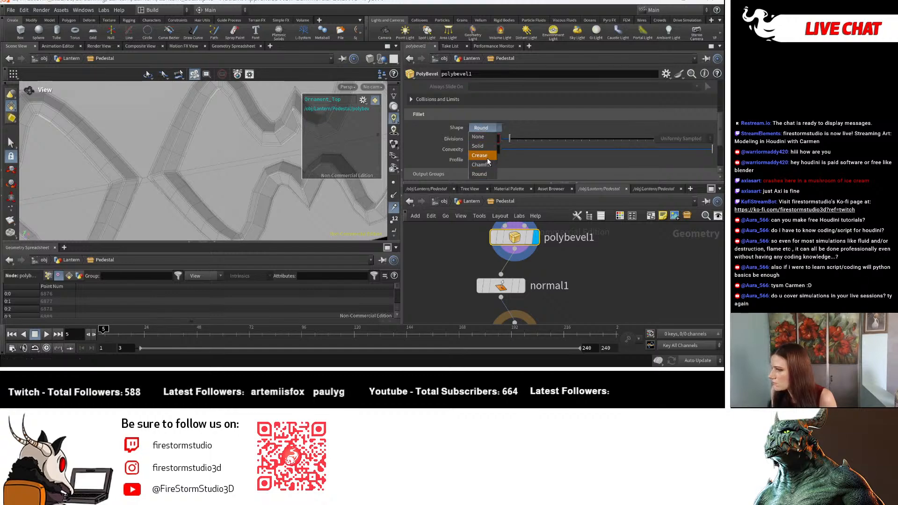
left_click(486, 158)
right_click_drag(98, 154, 181, 161)
left_click_drag(181, 161, 237, 168)
right_click_drag(237, 168, 164, 162)
left_click_drag(164, 162, 175, 147)
right_click_drag(174, 147, 74, 161)
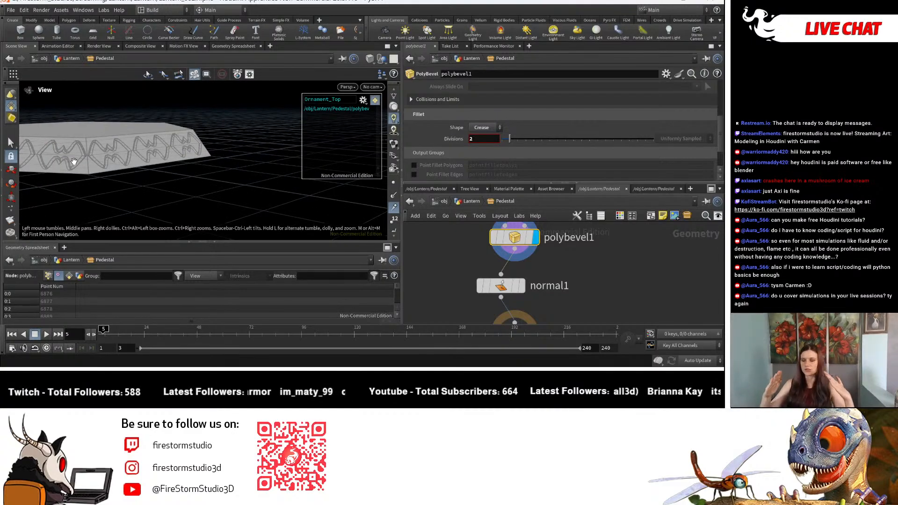
right_click_drag(46, 151, 166, 149)
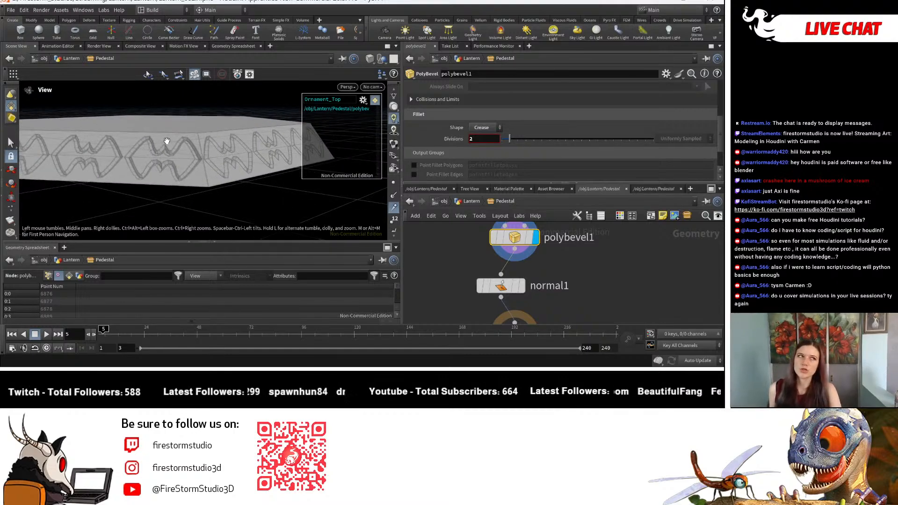
Inspect the pedestal's carved pattern, return to the Lantern network and display the whole lantern from the normal1 node below merge4
left_click_drag(164, 163, 178, 122)
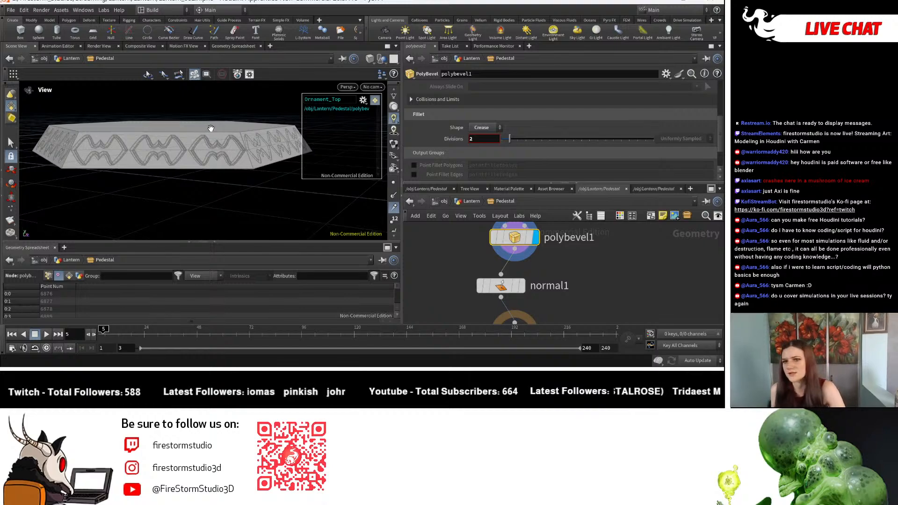
left_click_drag(161, 114, 160, 187)
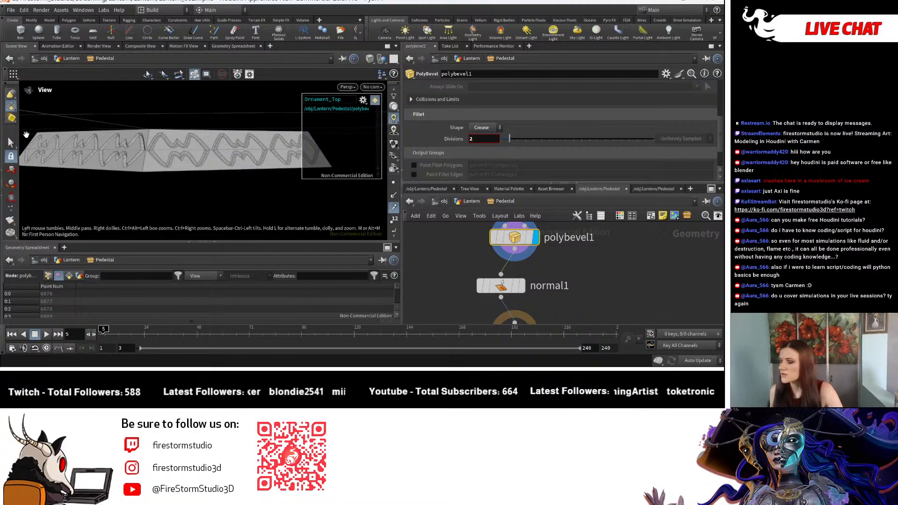
key("u")
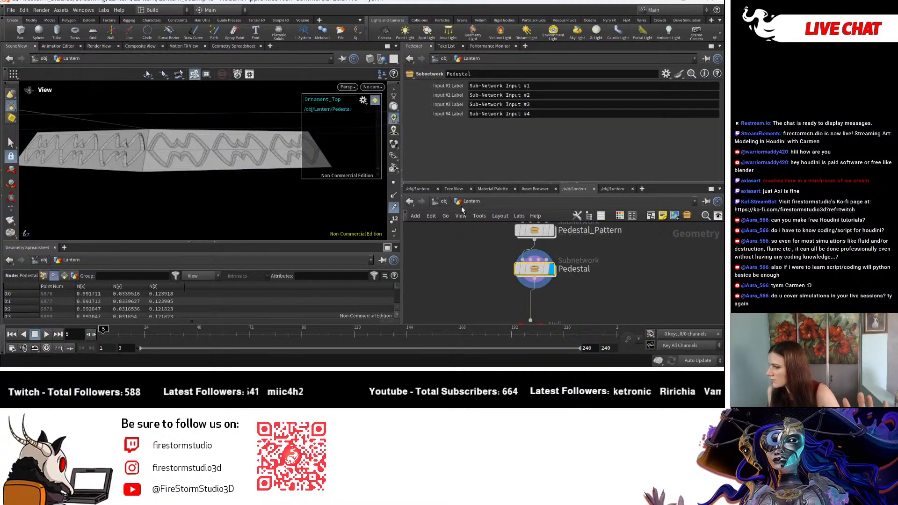
middle_click_drag(555, 263, 547, 220)
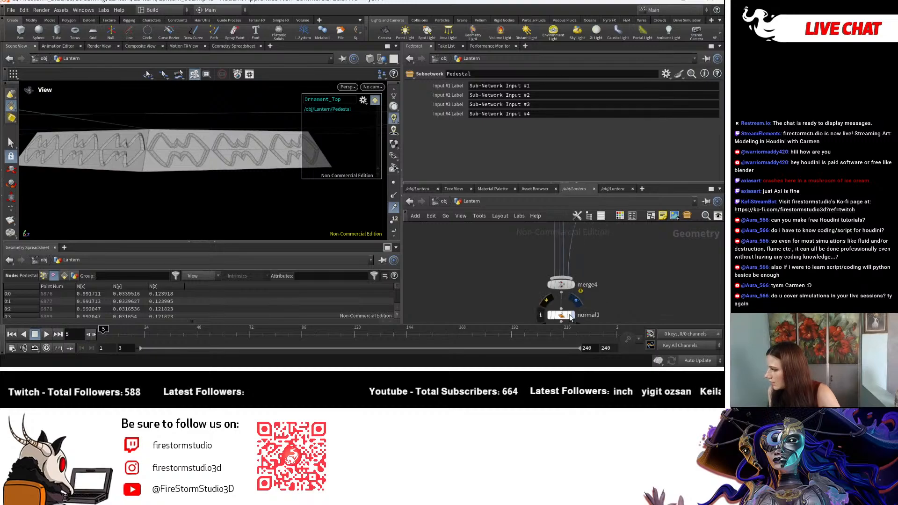
left_click(571, 317)
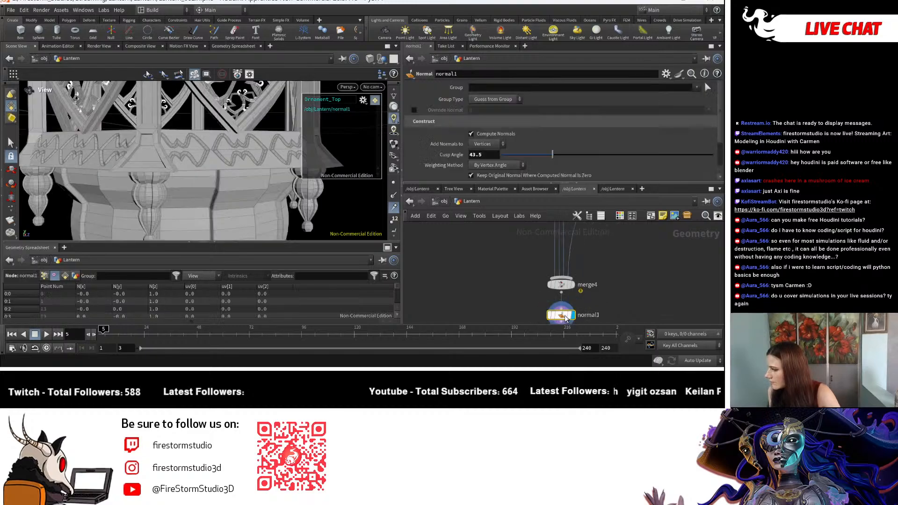
left_click(369, 61)
left_click(395, 162)
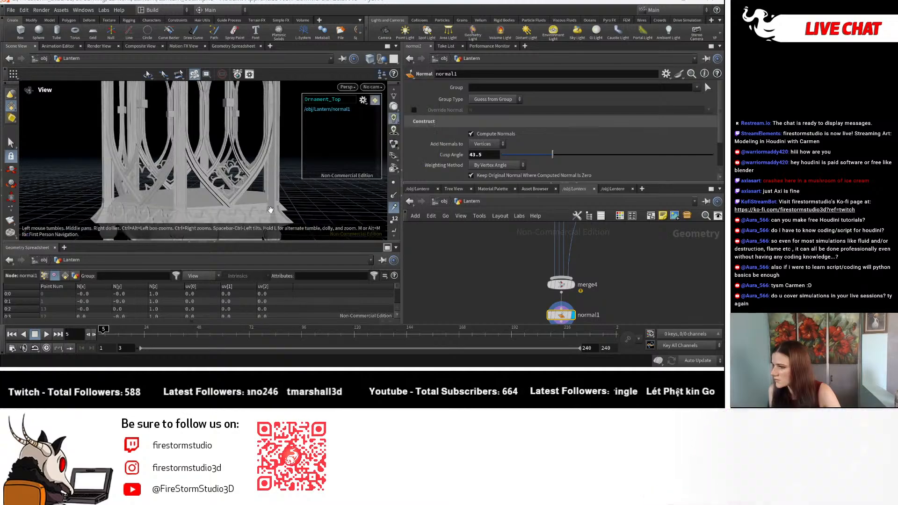
Examine the carved pattern and corners at the top of the lantern's pillar frame
scroll(242, 193, "down", 2)
middle_click_drag(242, 193, 206, 107)
left_click_drag(206, 107, 197, 143)
scroll(196, 143, "up", 3)
middle_click_drag(197, 122, 187, 149)
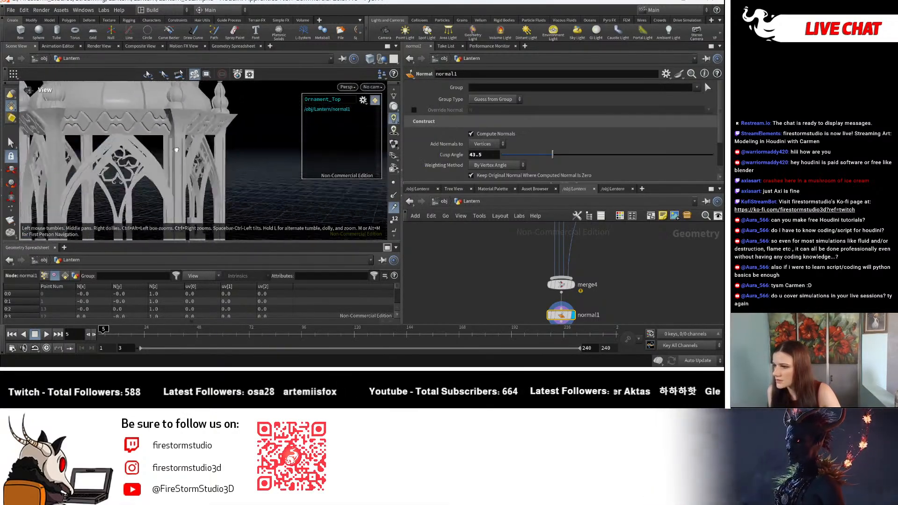
left_click_drag(187, 149, 199, 144)
right_click_drag(199, 143, 262, 147)
middle_click_drag(174, 160, 101, 154)
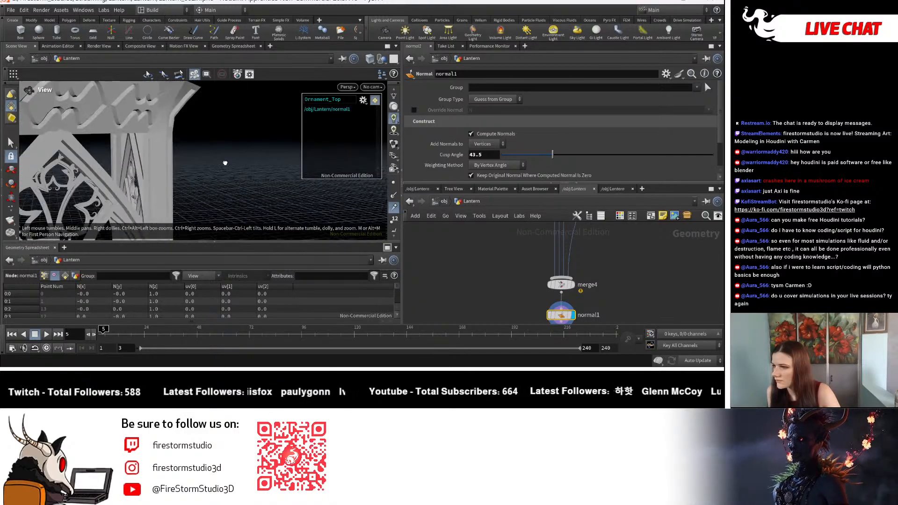
right_click_drag(211, 159, 155, 163)
middle_click_drag(187, 187, 187, 141)
left_click_drag(187, 140, 155, 158)
scroll(155, 158, "up", 5)
left_click_drag(131, 130, 150, 134)
scroll(573, 249, "down", 3)
scroll(662, 251, "down", 2)
Display the pillar copies at copytopoints2, followed by the boolean3 result, and inspect the patterned frame from several angles
middle_click_drag(662, 251, 485, 323)
middle_click_drag(571, 248, 547, 233)
scroll(571, 313, "up", 6)
middle_click_drag(541, 297, 554, 320)
scroll(545, 255, "up", 3)
left_click(541, 238)
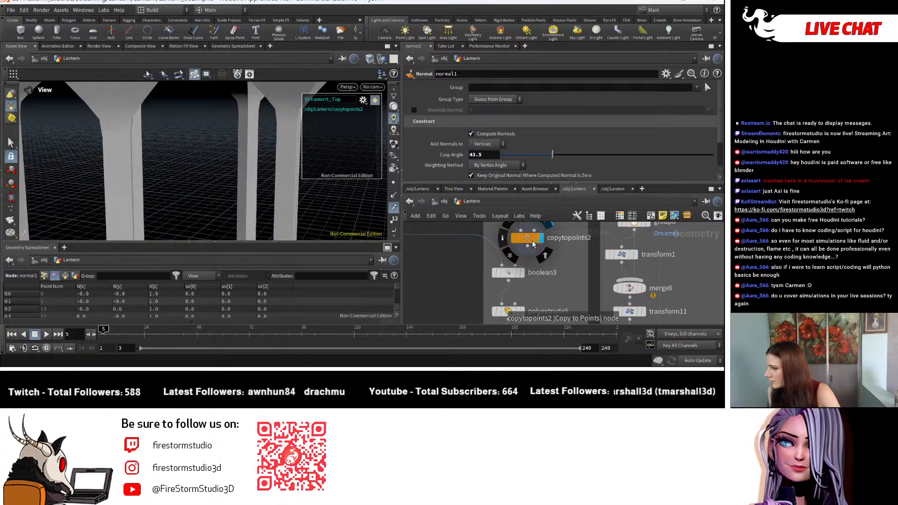
left_click(533, 238)
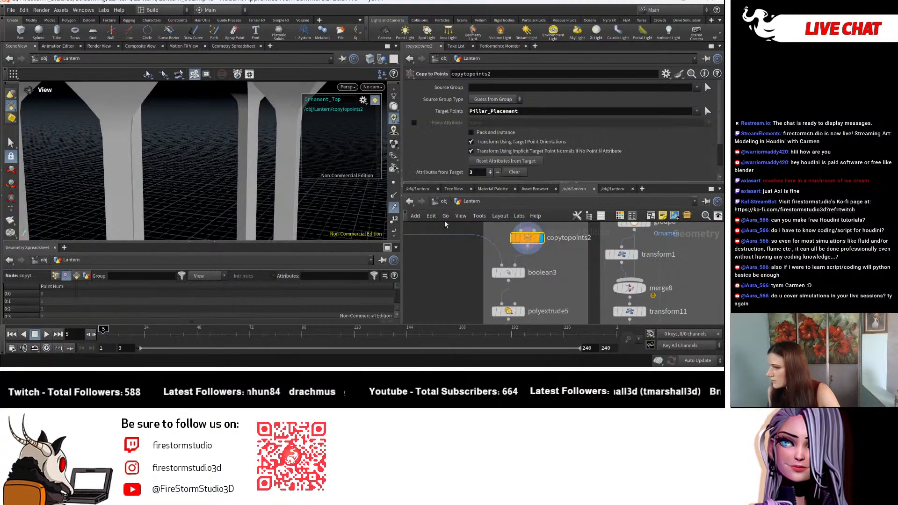
left_click(523, 275)
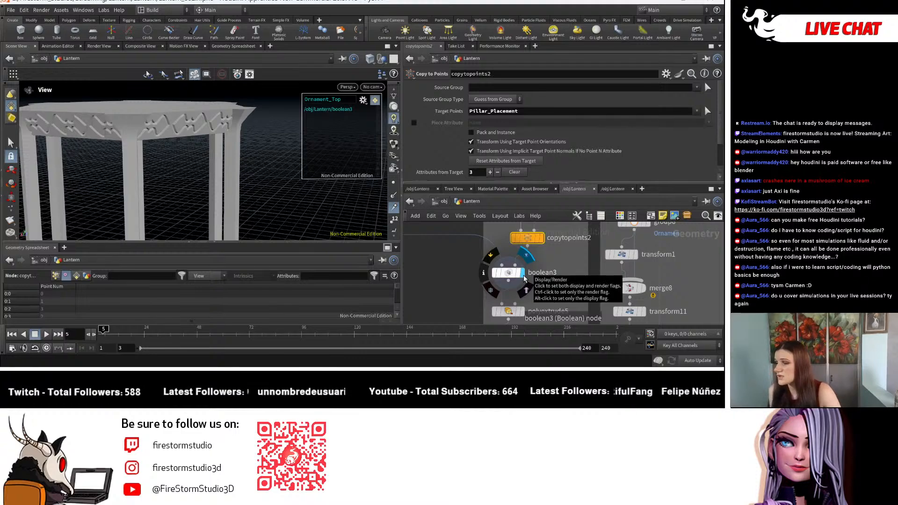
left_click_drag(136, 158, 183, 140)
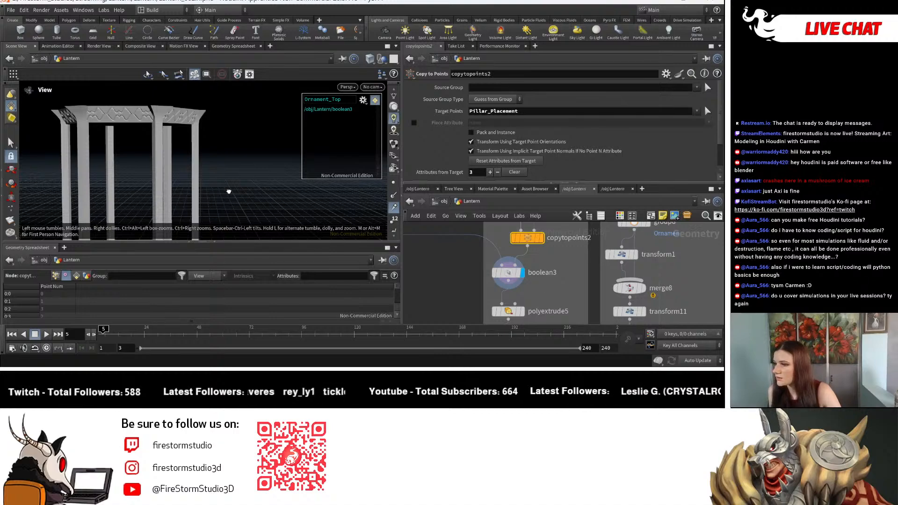
left_click_drag(229, 191, 232, 199)
Display polyextrude4 at the end of the pillar chain and inspect the flared corners of the frame
middle_click_drag(516, 300, 516, 210)
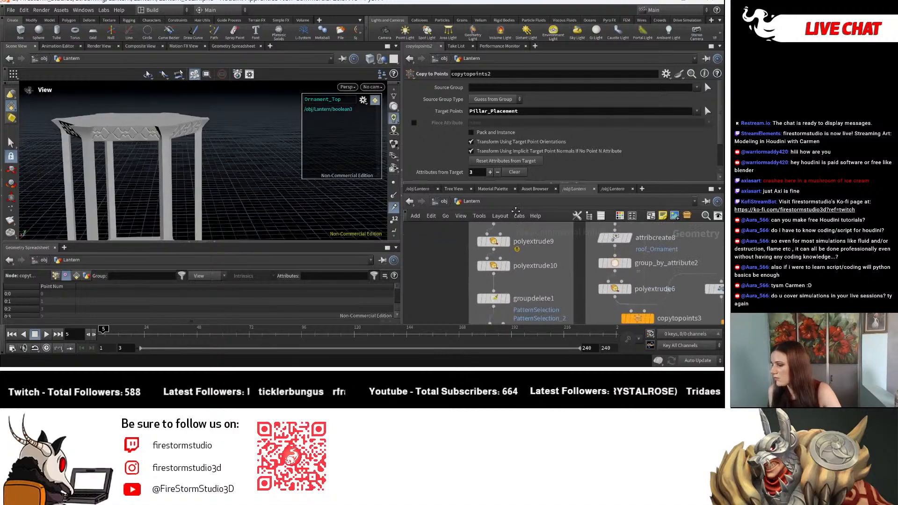
middle_click_drag(534, 298, 523, 232)
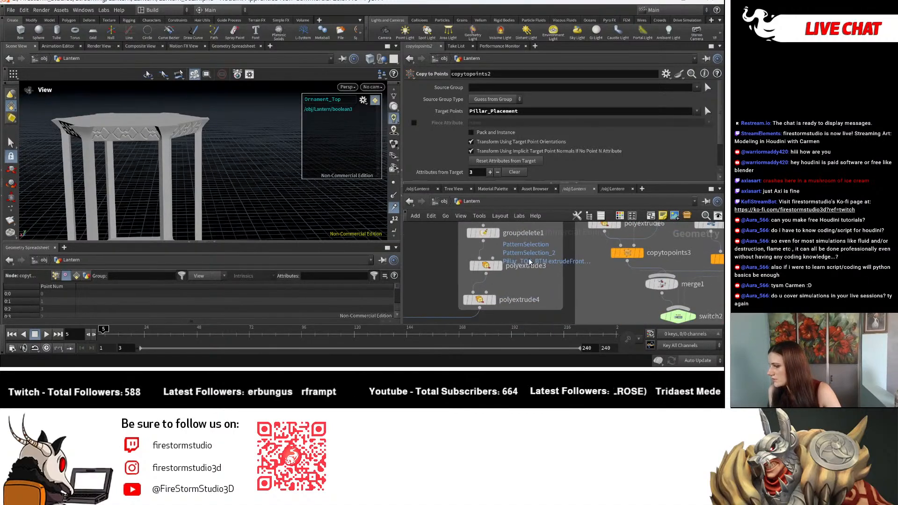
left_click(493, 299)
right_click_drag(303, 161, 281, 157)
mouse_move(145, 132)
left_mouse_down()
mouse_move(175, 122)
mouse_move(153, 127)
left_mouse_up()
middle_click_drag(187, 139, 199, 167)
left_click_drag(201, 161, 187, 127)
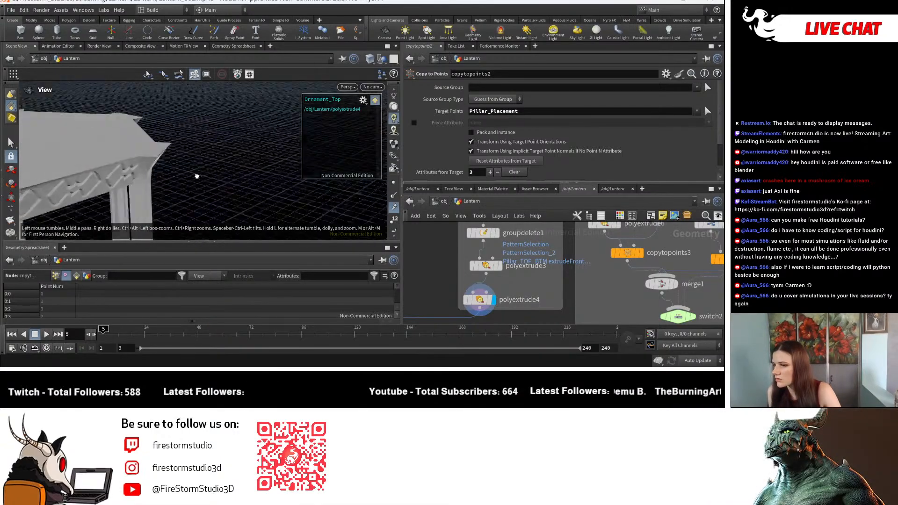
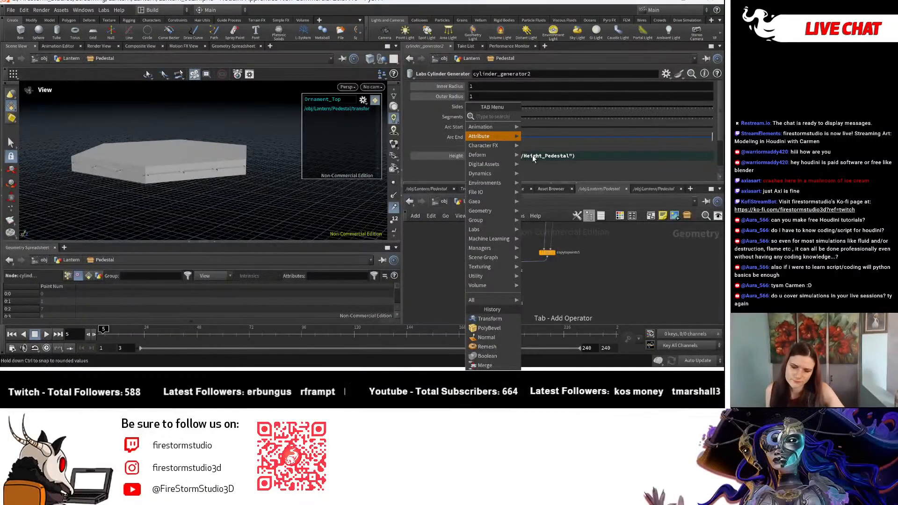
Insert a Bend node before boolean2 in the Pedestal network and display the pedestal base at that node
type("be")
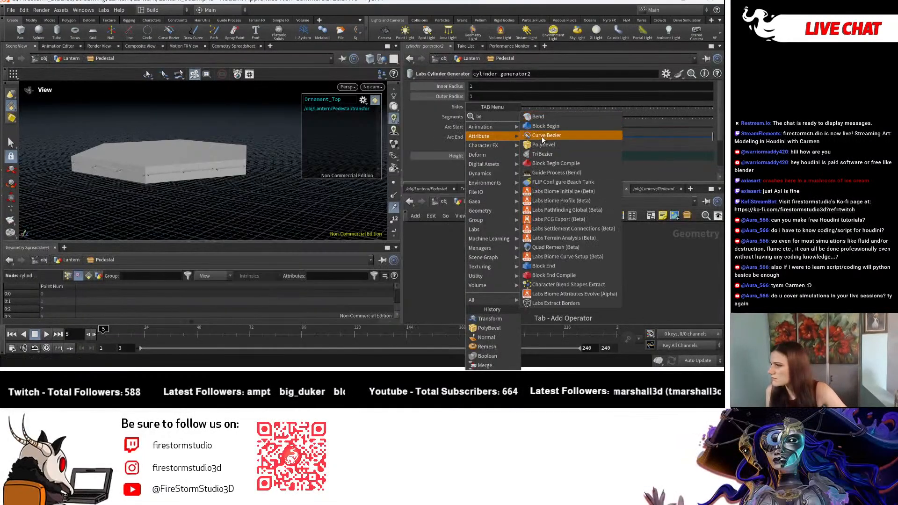
left_click(542, 118)
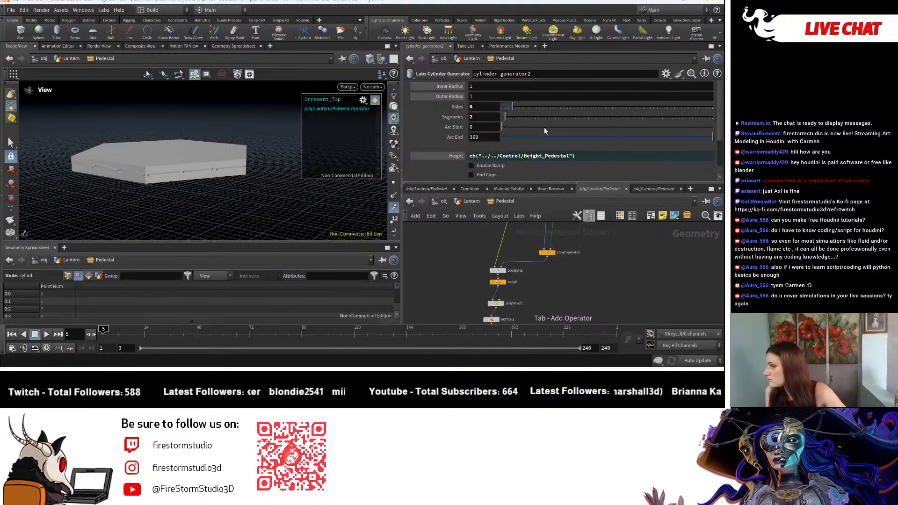
left_click(500, 245)
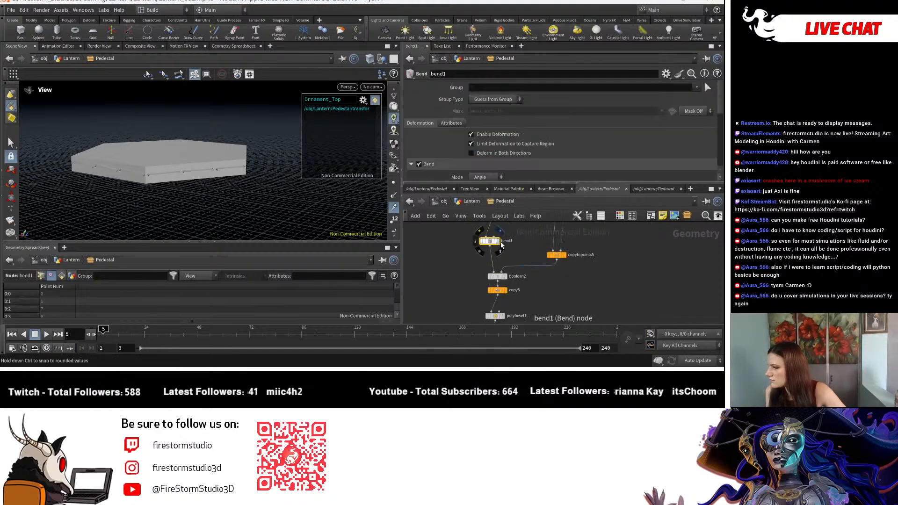
left_click(501, 242)
middle_click_drag(261, 187, 228, 140)
left_click_drag(227, 140, 153, 150)
right_click_drag(152, 150, 224, 154)
left_click_drag(225, 154, 385, 140)
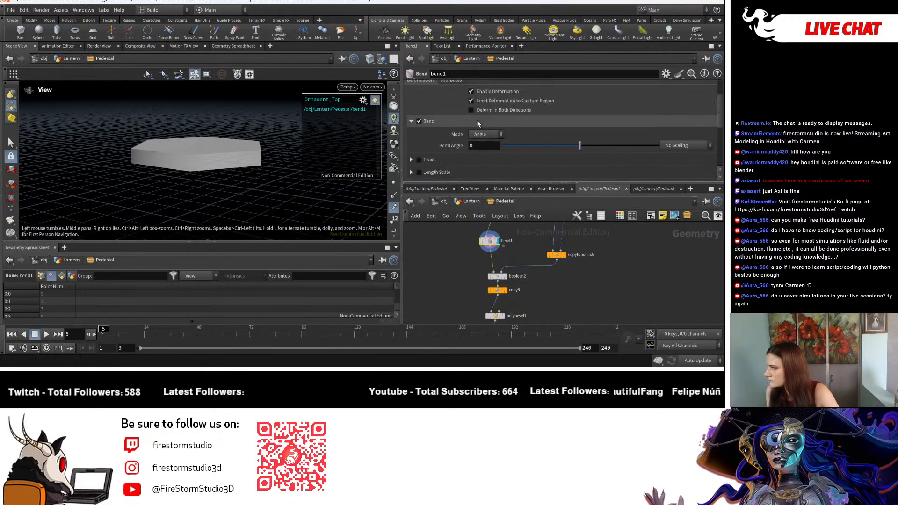
Disable the Bend deformation on bend1, enable Taper instead and expand the Taper settings
left_click(411, 164)
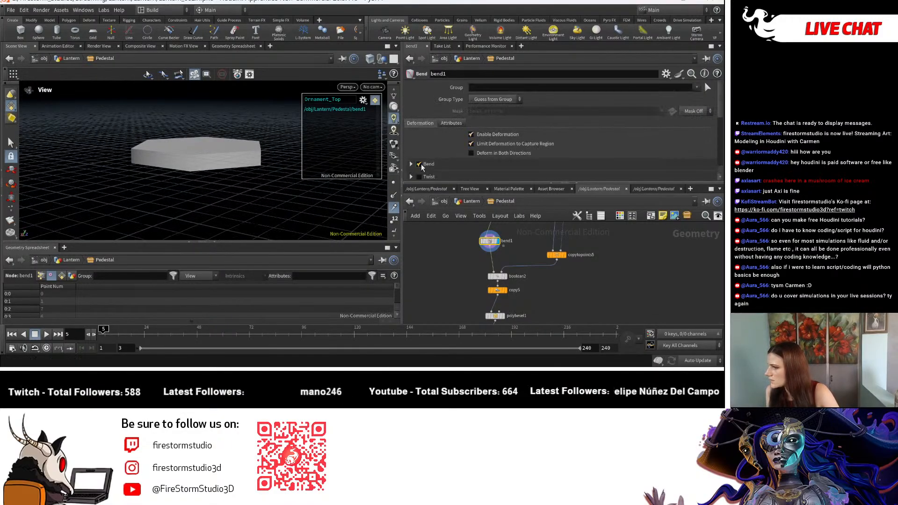
scroll(433, 159, "down", 2)
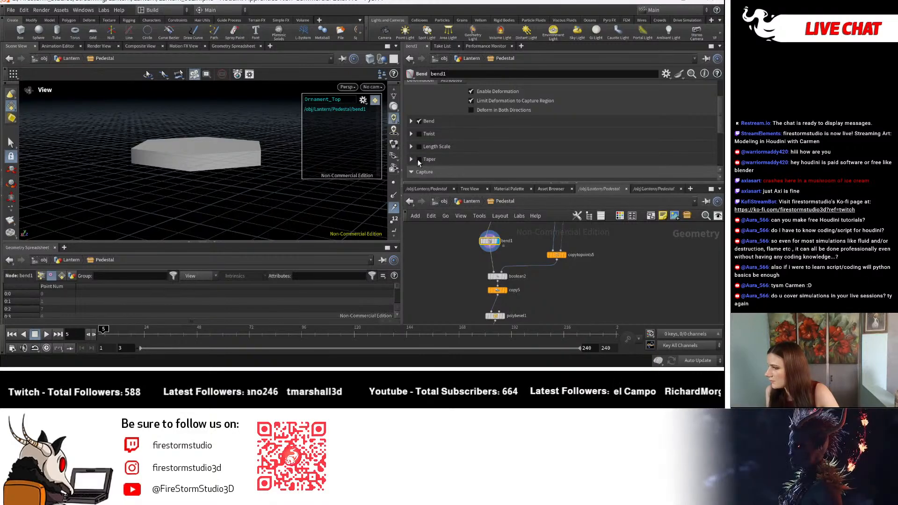
left_click(418, 159)
left_click(418, 121)
left_click(426, 159)
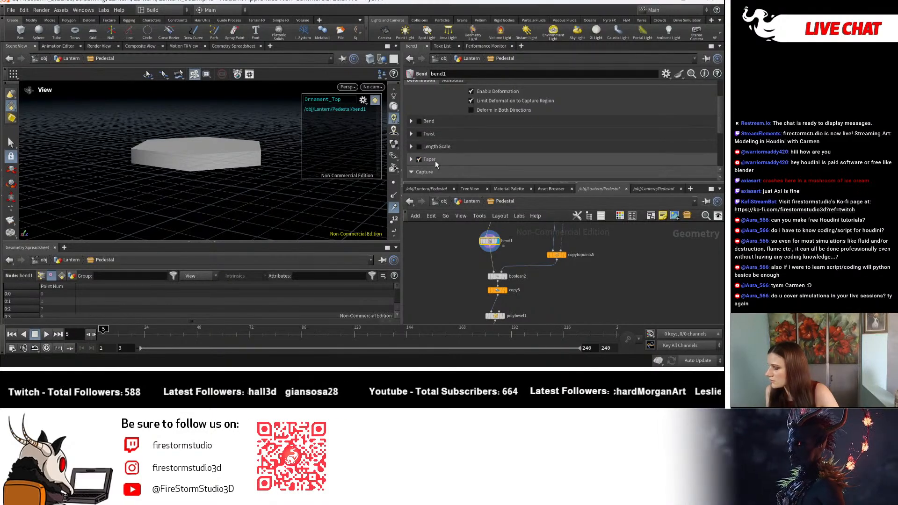
Set bend1's capture region upward from the pedestal in the front view, about 0.87 long, and zero the X of its capture origin and direction
scroll(478, 161, "down", 3)
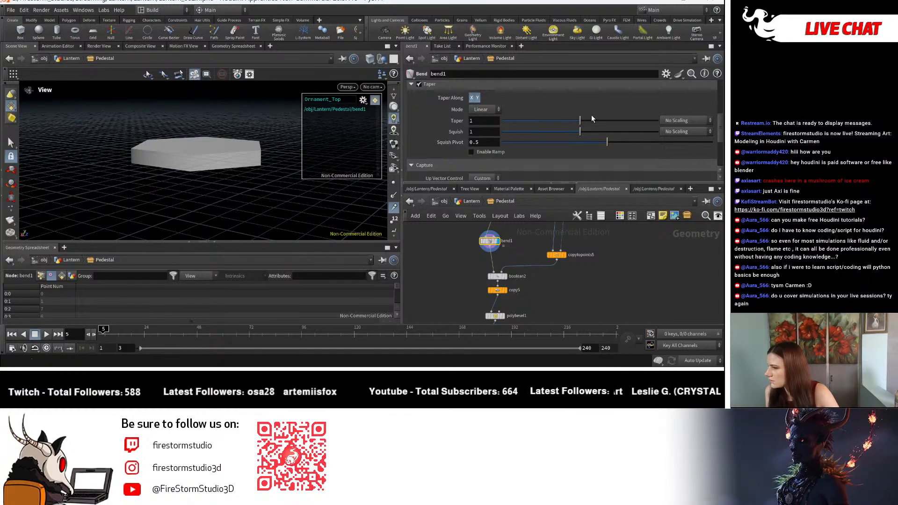
scroll(533, 133, "up", 5)
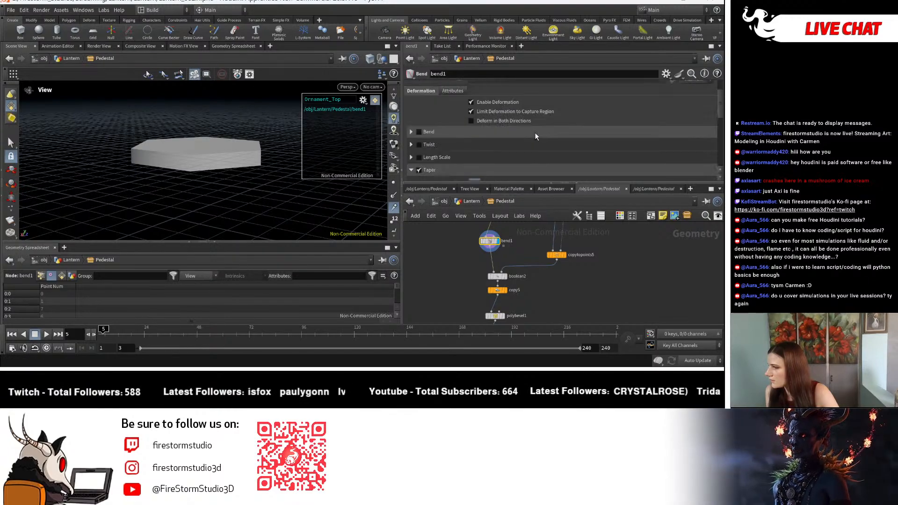
scroll(492, 117, "down", 5)
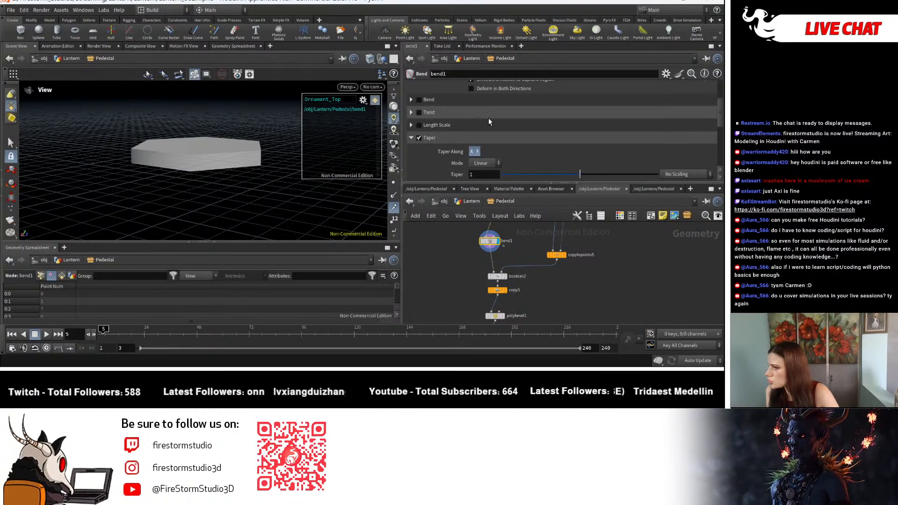
scroll(463, 143, "down", 3)
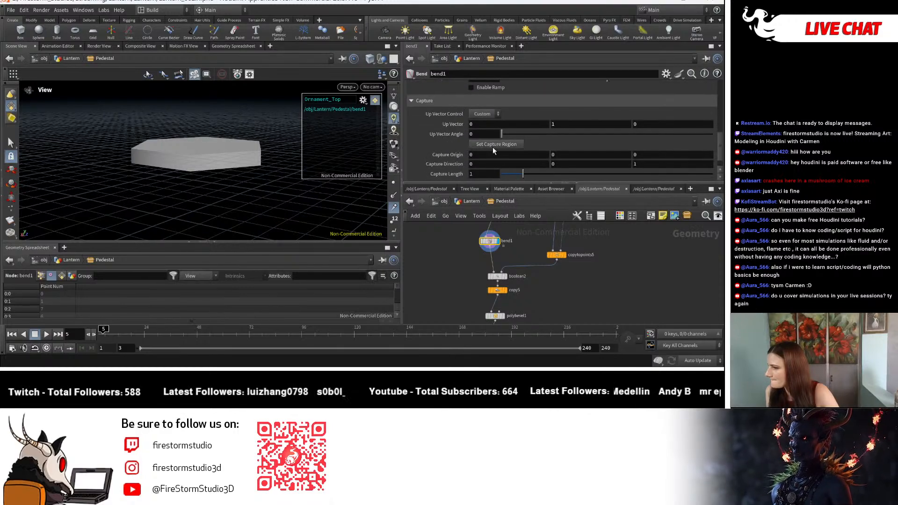
key("Return")
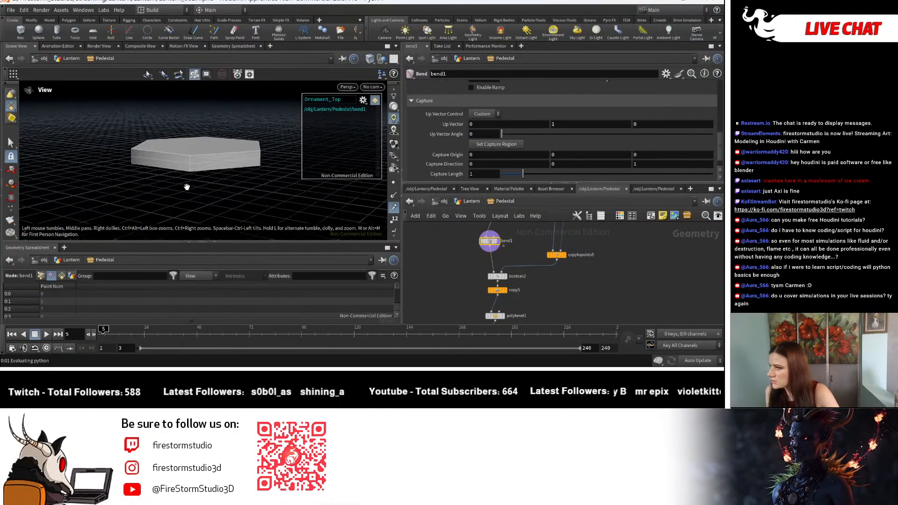
left_click(347, 87)
mouse_move(351, 105)
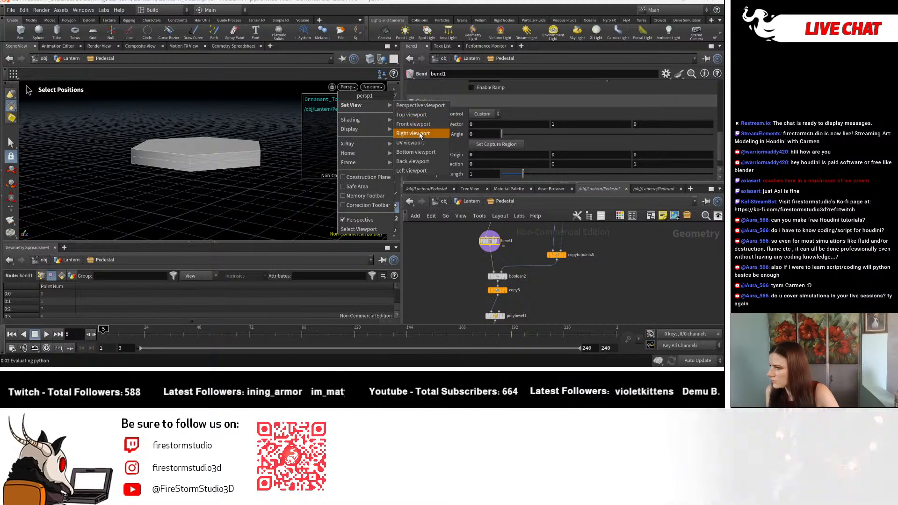
left_click(417, 129)
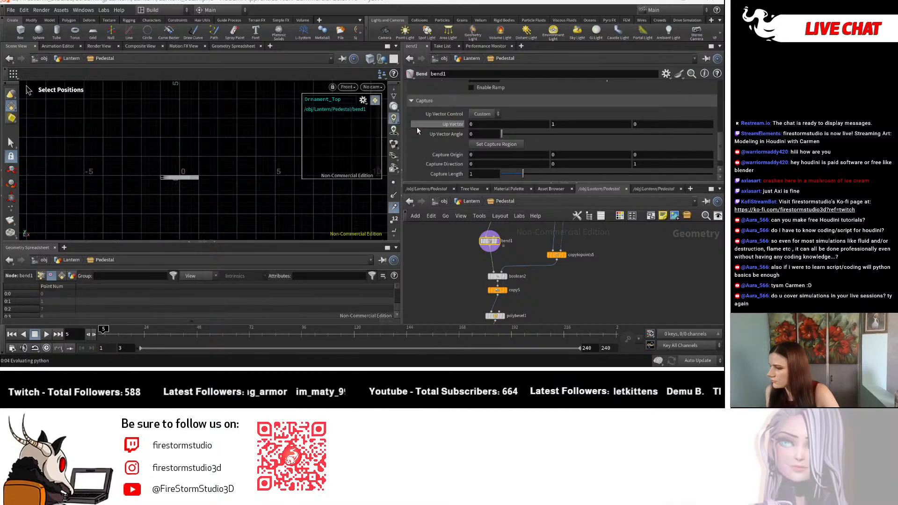
left_click(179, 164)
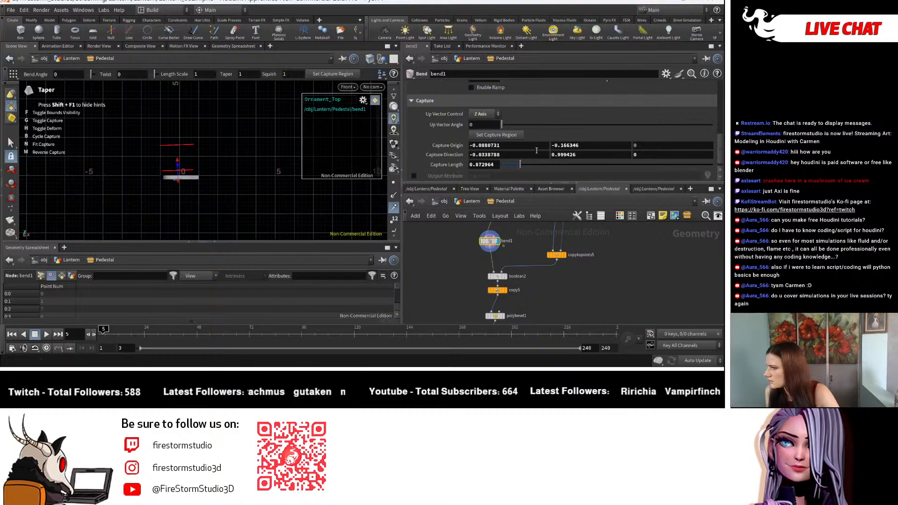
left_click_drag(518, 145, 464, 150)
type("0")
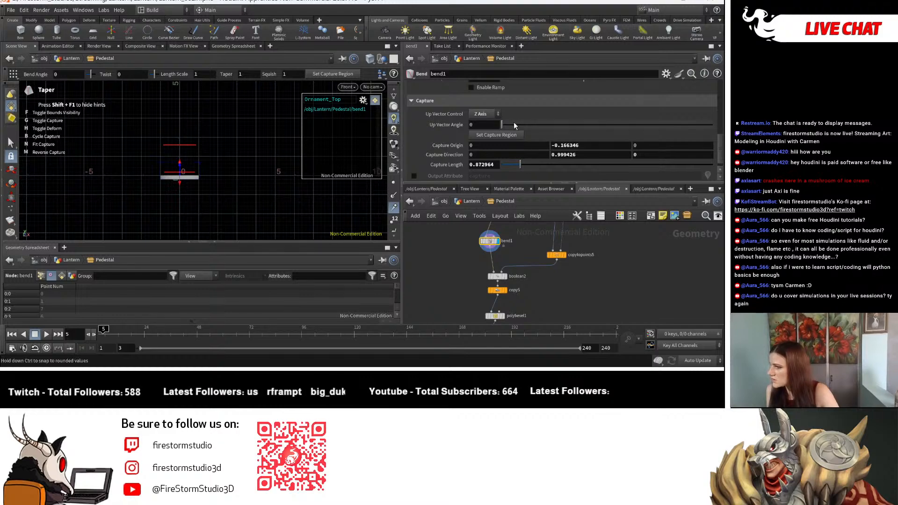
Set bend1's Taper to 0 and check the sloped pedestal sides in the perspective view
scroll(505, 121, "up", 2)
scroll(468, 131, "up", 5)
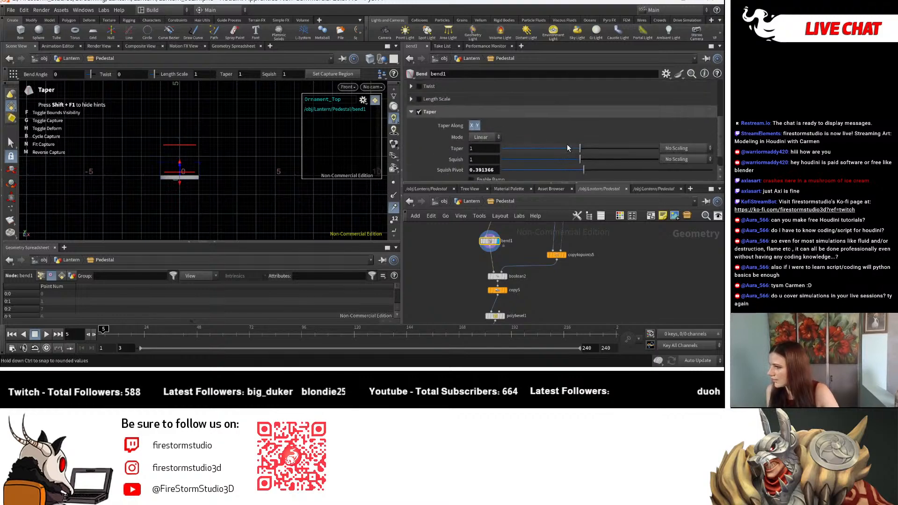
left_click_drag(578, 149, 550, 141)
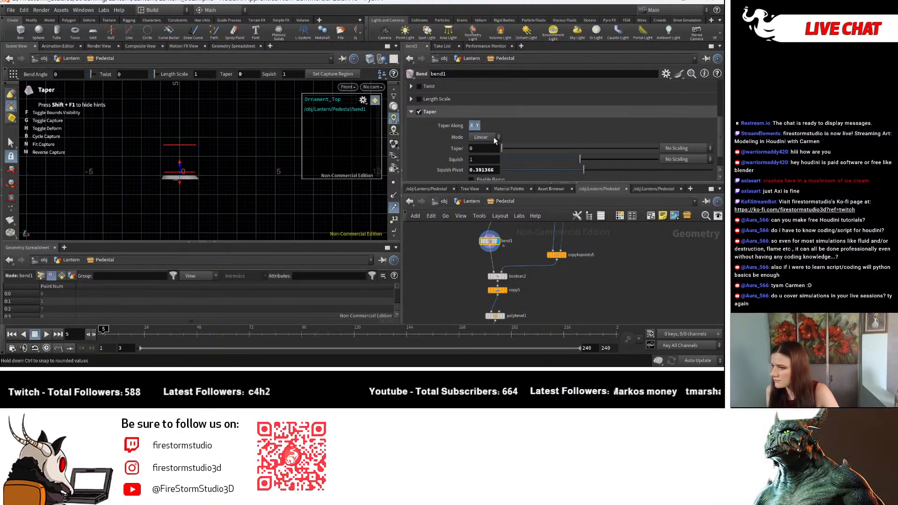
left_click(351, 87)
mouse_move(365, 105)
left_click(415, 107)
right_click_drag(256, 184, 322, 186, "alt")
key("Return")
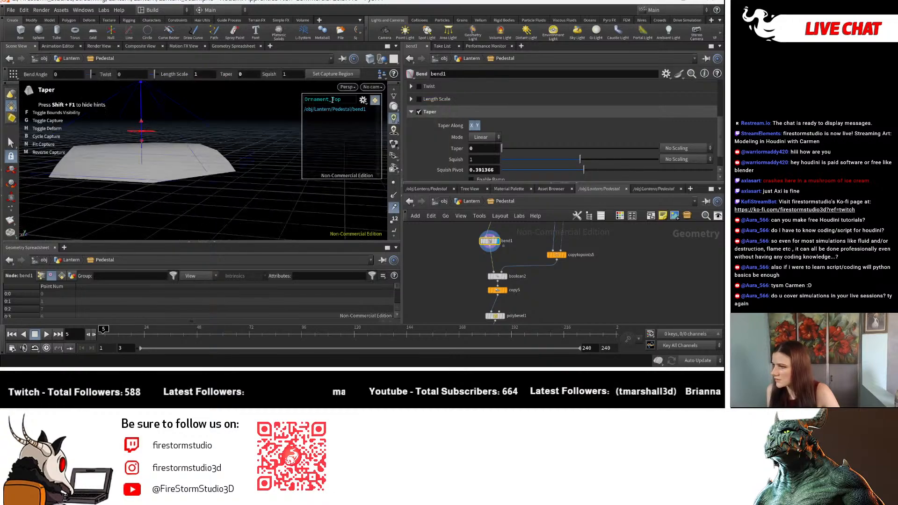
Compare the tapered pedestal base at bend1 with the boolean2 result and the ring of ornaments at copytopoints5
left_click(373, 60)
left_click(408, 147)
mouse_move(164, 167)
left_mouse_down("alt")
mouse_move(158, 172)
mouse_move(208, 203)
mouse_move(336, 191)
left_mouse_up("alt")
key("Return")
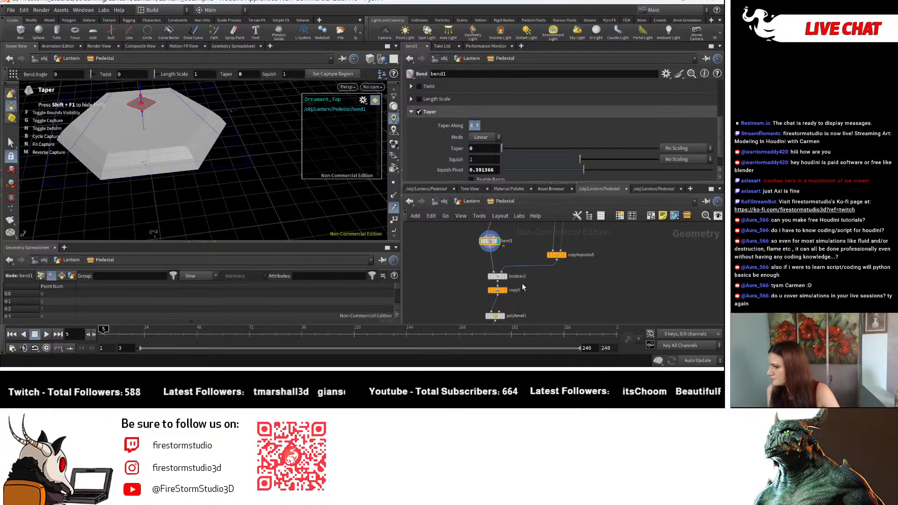
scroll(514, 281, "up", 3)
left_click_drag(245, 203, 340, 226, "alt")
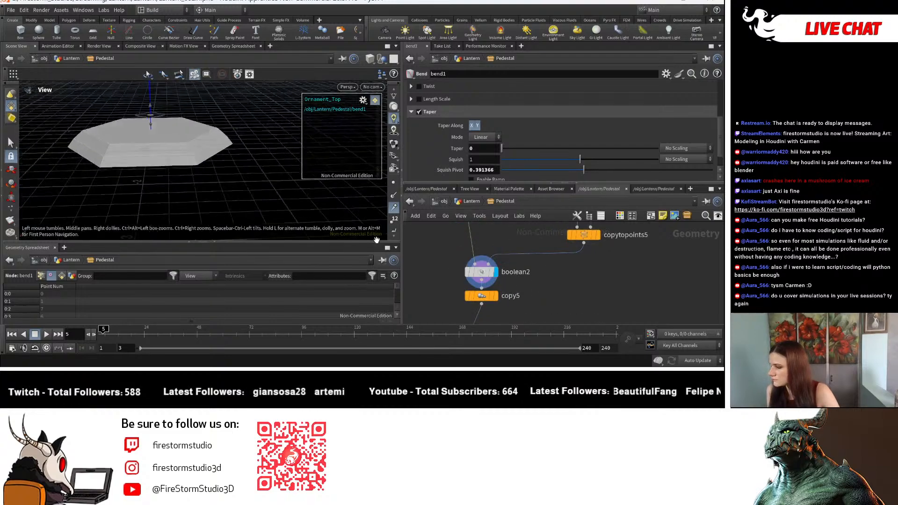
middle_click_drag(504, 306, 511, 252)
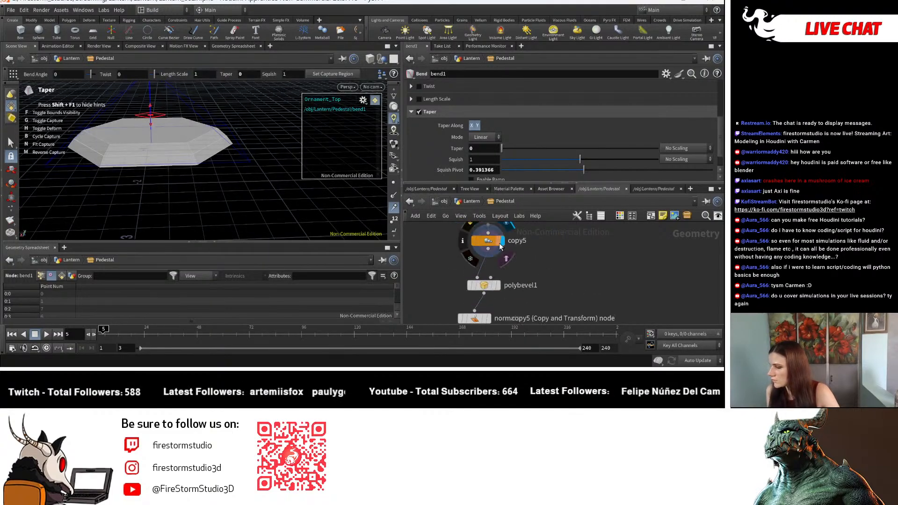
middle_click_drag(607, 255, 569, 347)
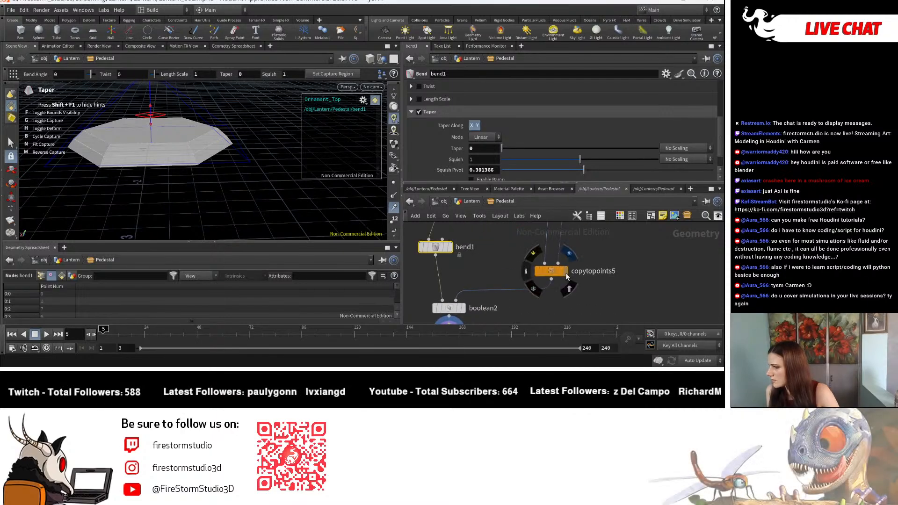
left_click(566, 273)
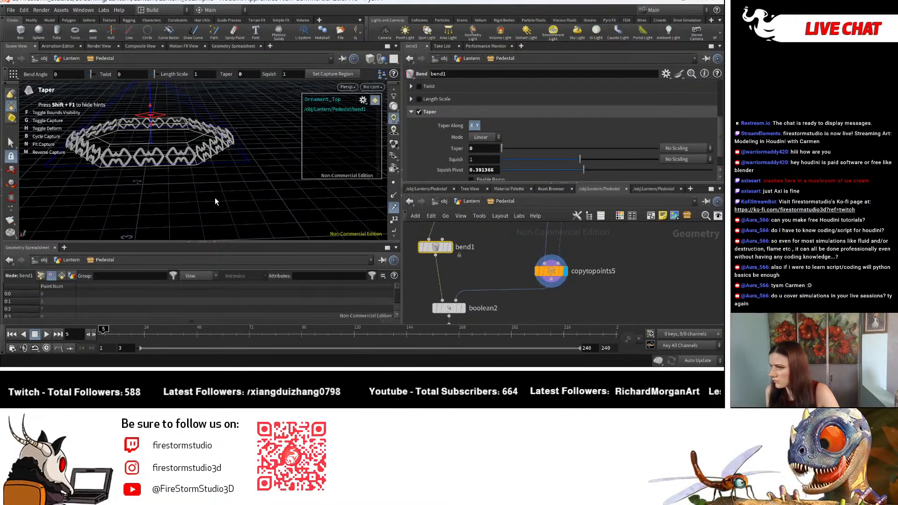
left_click_drag(233, 188, 220, 131, "alt")
Wire orientalongcurve6 into bend1 and bend1 into the target points input of copytopoints5, and check the ornament ring
scroll(615, 269, "down", 1)
scroll(616, 270, "down", 2)
middle_click_drag(615, 270, 584, 328)
scroll(579, 280, "down", 2)
scroll(603, 238, "down", 2)
middle_click_drag(603, 239, 544, 330)
scroll(544, 307, "up", 5)
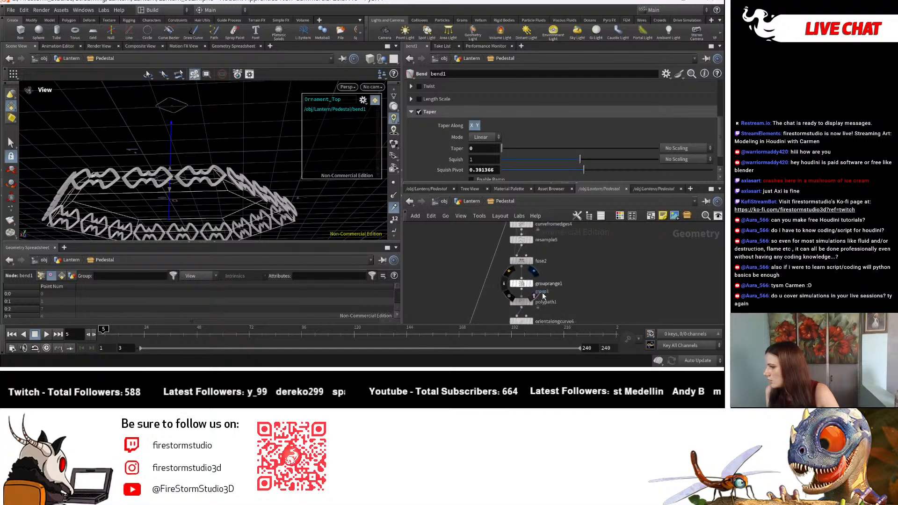
middle_click_drag(563, 314, 528, 238)
scroll(580, 246, "down", 4)
scroll(564, 249, "up", 1)
left_click(555, 271)
left_click(522, 271)
left_click(524, 278)
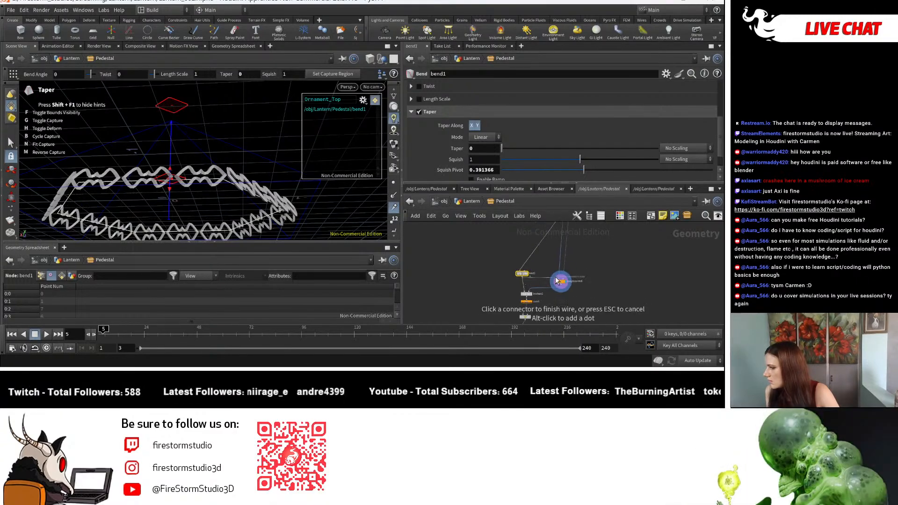
scroll(574, 267, "up", 5)
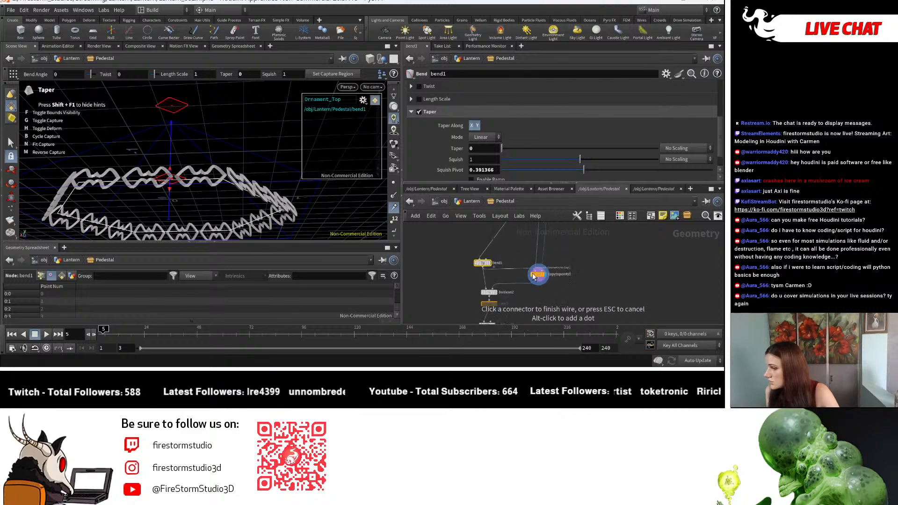
left_click(545, 271)
left_click_drag(186, 175, 217, 181, "alt")
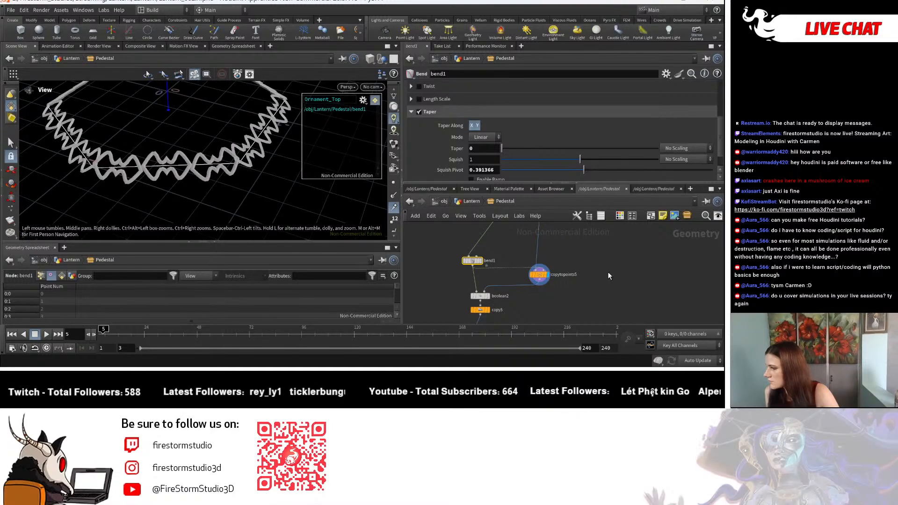
Set the Uniform Scale of transform13 in the Pedestal_Pattern subnetwork to 0.1 and return to the Pedestal network
middle_click_drag(607, 276, 595, 296)
middle_click_drag(599, 260, 561, 318)
middle_click_drag(561, 234, 575, 205)
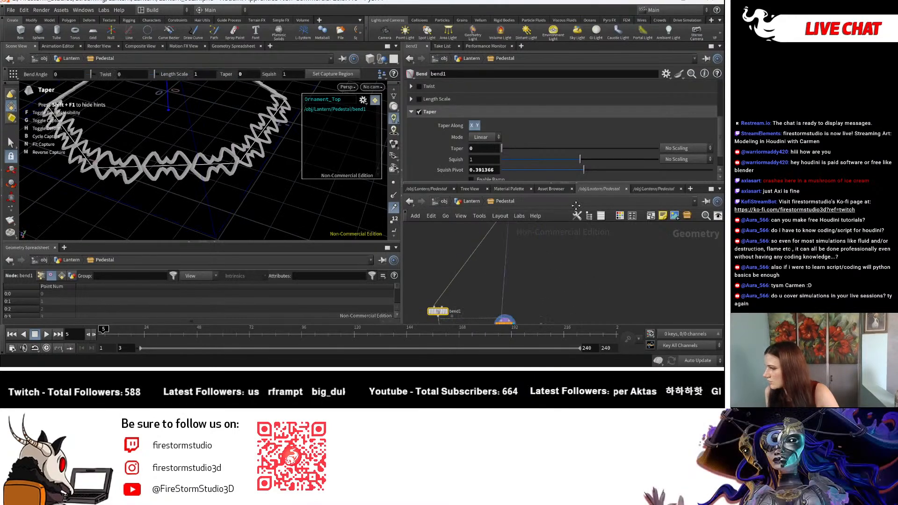
left_click(471, 201)
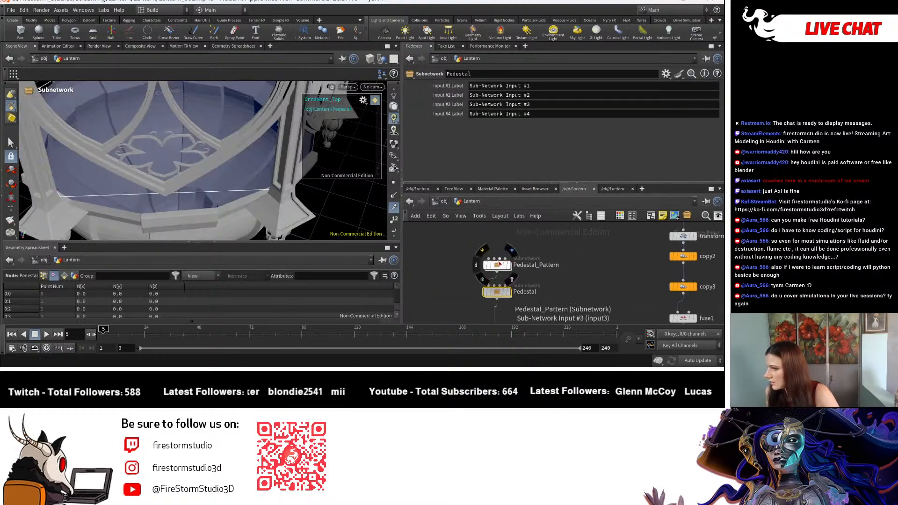
double_click(499, 266)
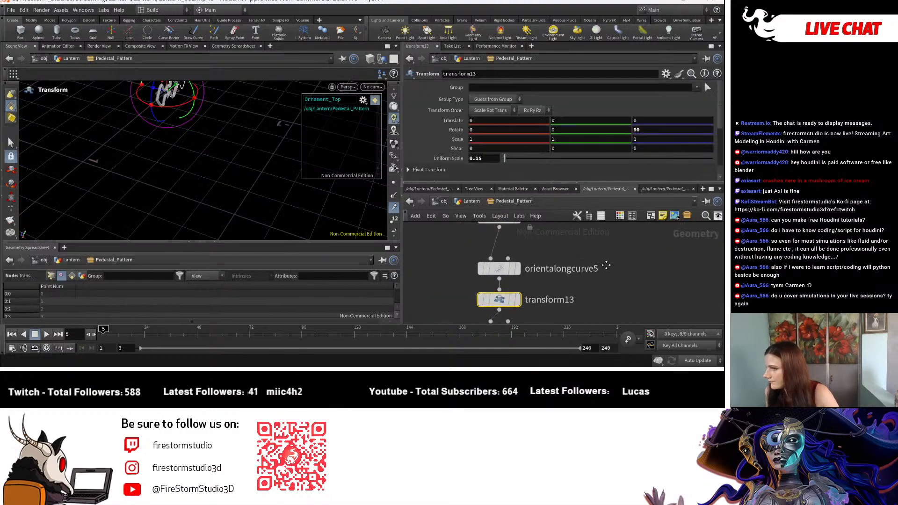
middle_click_drag(203, 123, 206, 180)
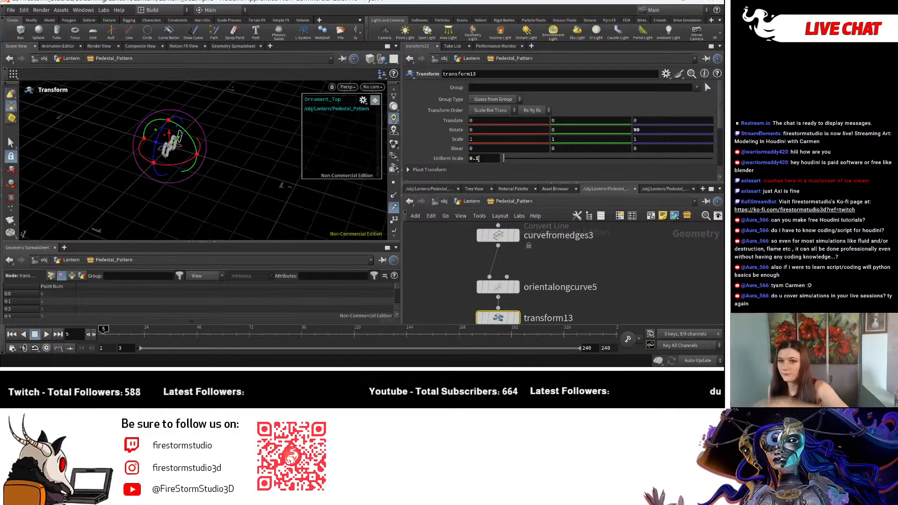
left_click(465, 204)
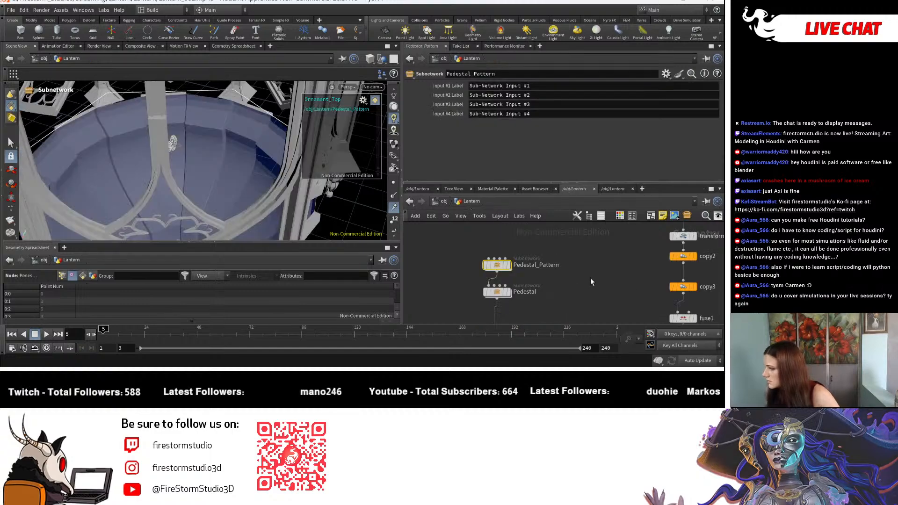
scroll(582, 279, "down", 1)
double_click(512, 291)
scroll(191, 170, "down", 3)
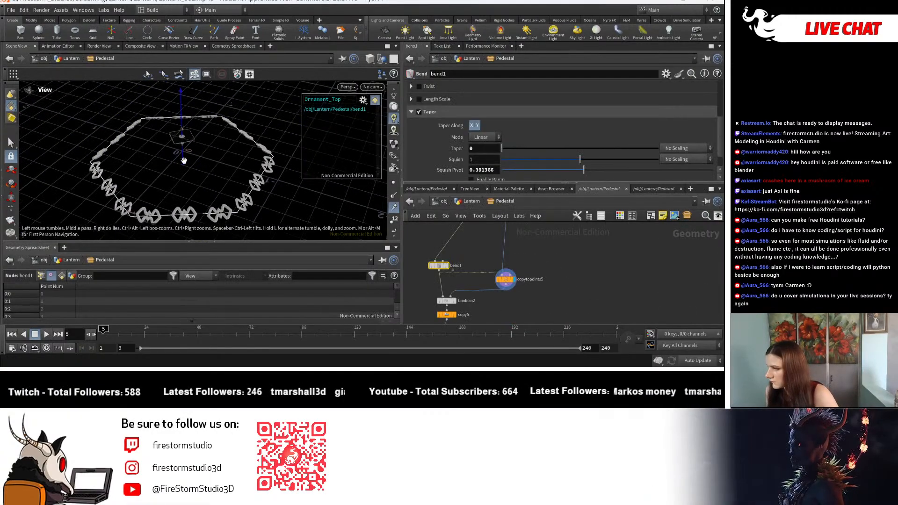
Display boolean2 in the Pedestal network and inspect the pattern subtraction around the base
left_click(455, 301)
left_click(447, 301)
key("space")
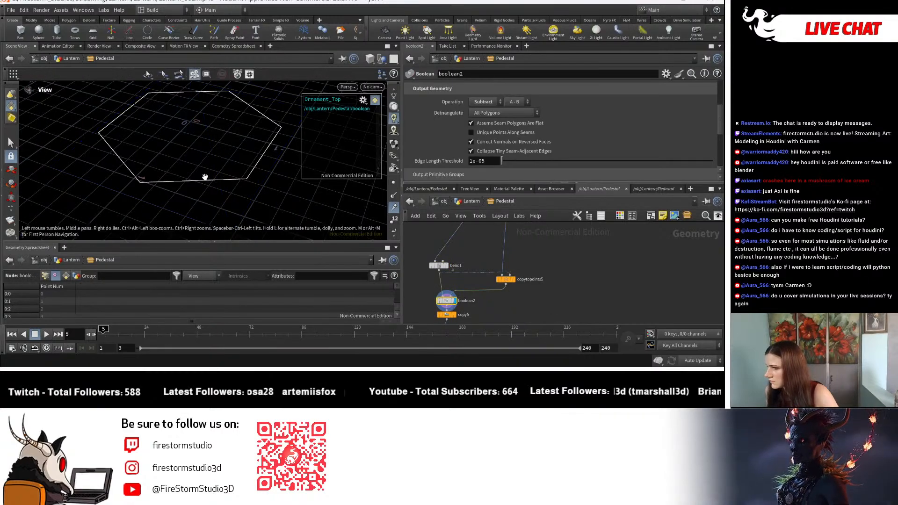
left_click_drag(206, 177, 236, 178)
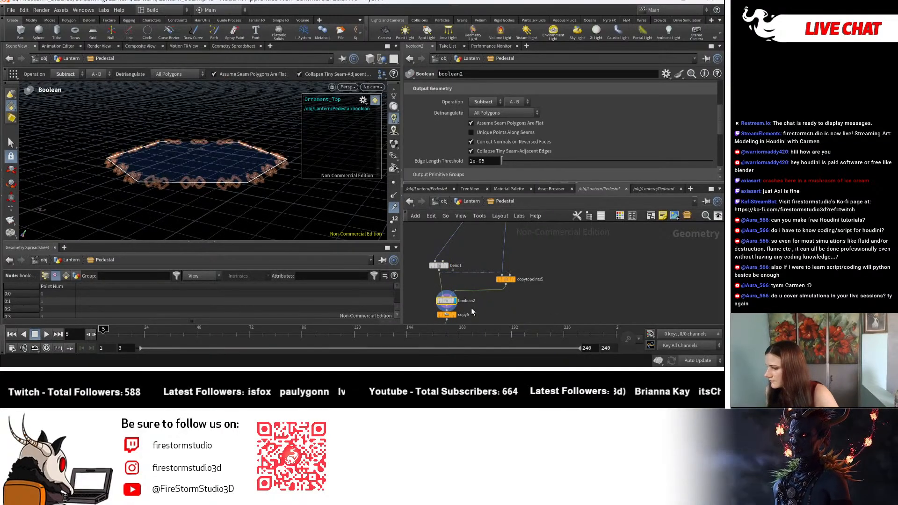
scroll(234, 184, "up", 2)
left_click_drag(162, 146, 215, 199, "alt")
Display copytopoints5 again, turn off Apply Roll or Twist on orientalongcurve6 and check the ornaments' orientation
left_click(514, 280)
left_click(506, 279)
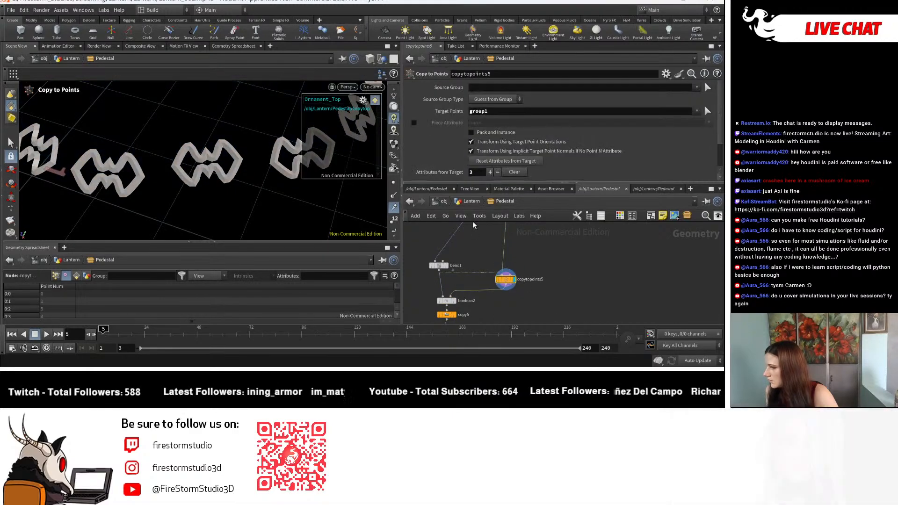
middle_click_drag(640, 253, 628, 326)
middle_click_drag(533, 246, 523, 330)
middle_click_drag(560, 268, 564, 227)
scroll(510, 284, "up", 2)
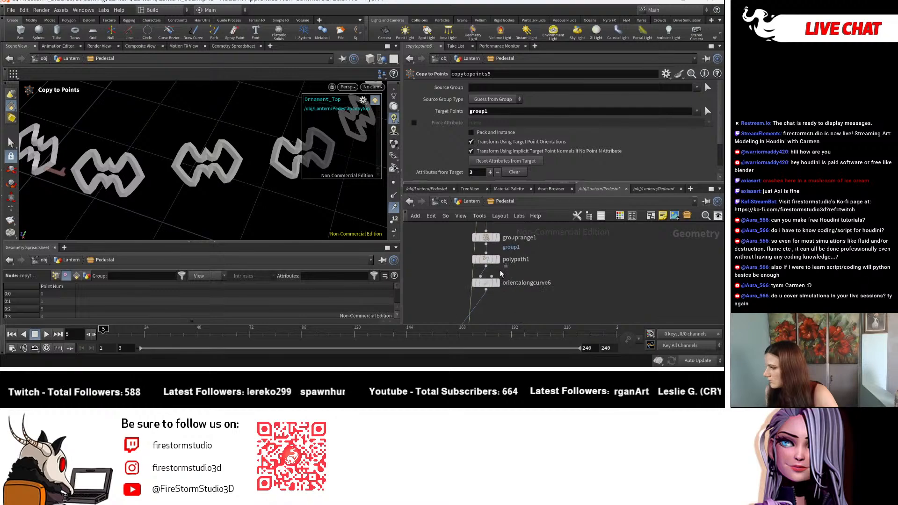
left_click(488, 284)
scroll(477, 137, "down", 5)
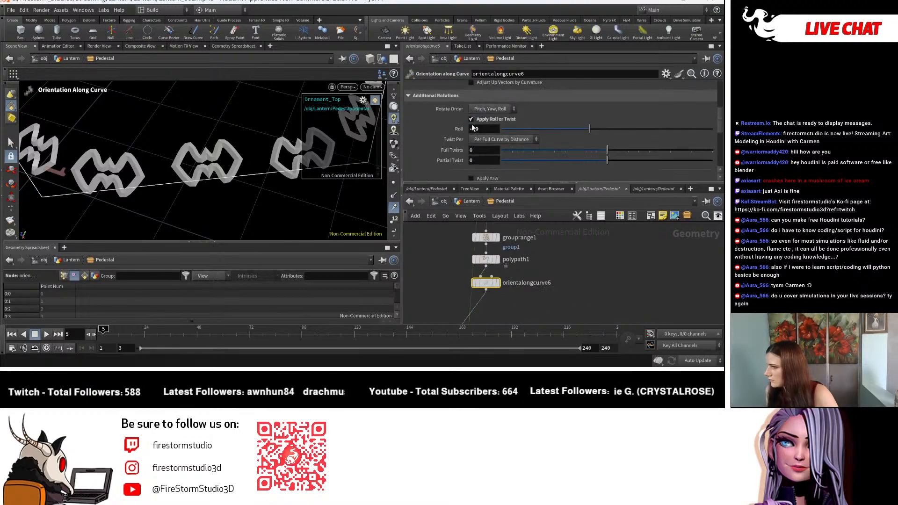
left_click(472, 120)
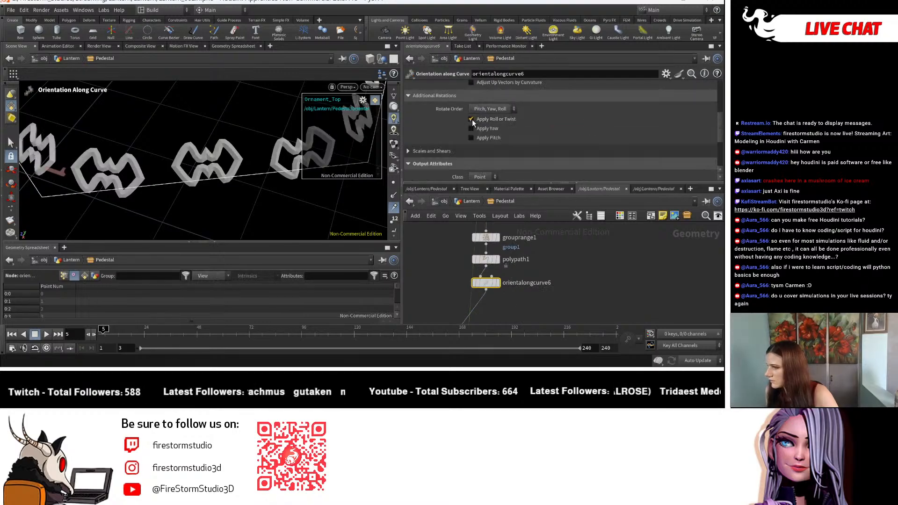
scroll(507, 139, "down", 2)
scroll(506, 140, "down", 1)
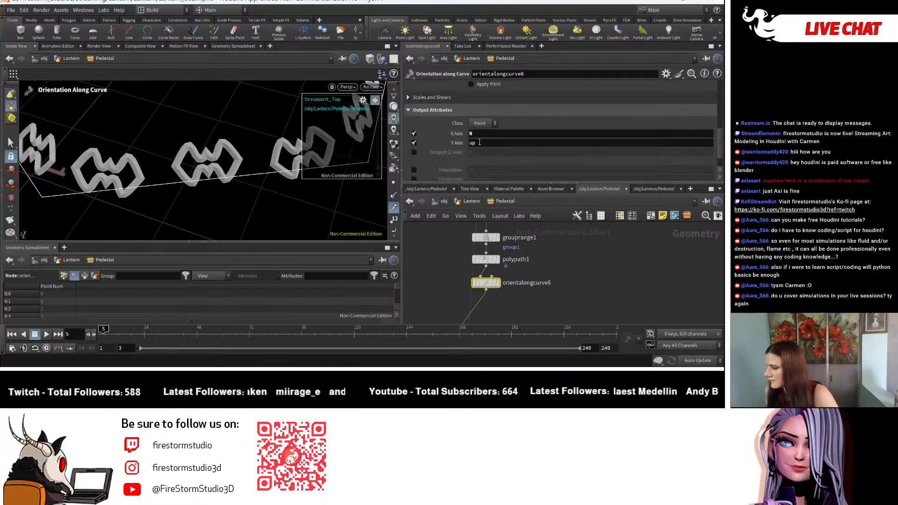
scroll(154, 156, "down", 4)
left_click_drag(154, 157, 126, 175, "alt")
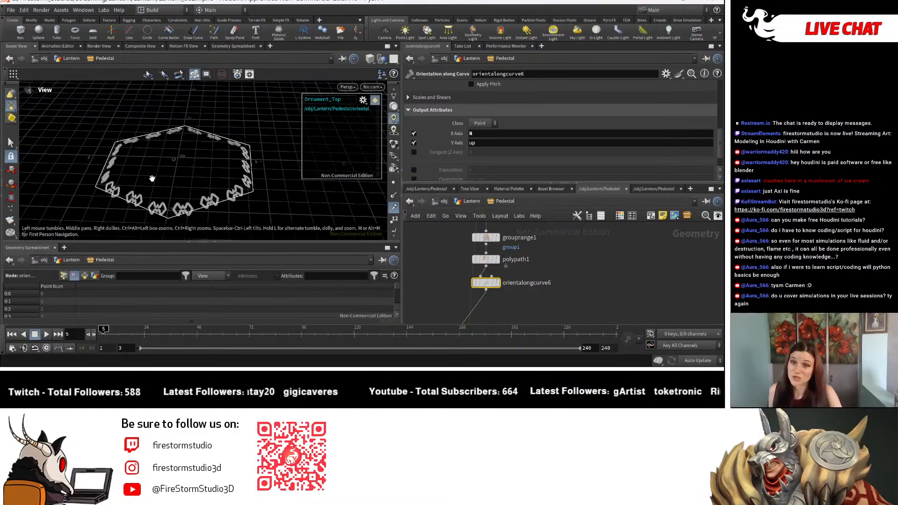
Examine the settings of cylinder_generator2 at the start of the pedestal node chain
scroll(613, 262, "down", 2)
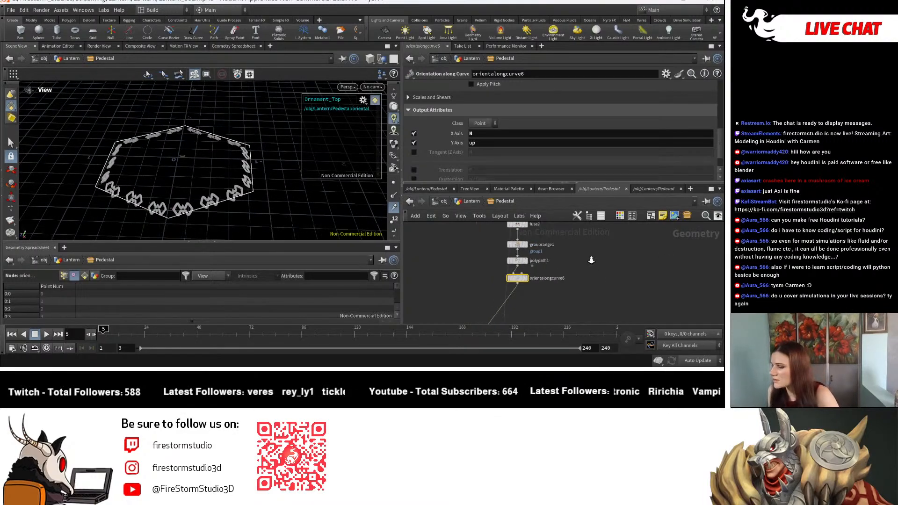
middle_click_drag(587, 250, 564, 346)
scroll(588, 253, "down", 3)
scroll(561, 280, "up", 5)
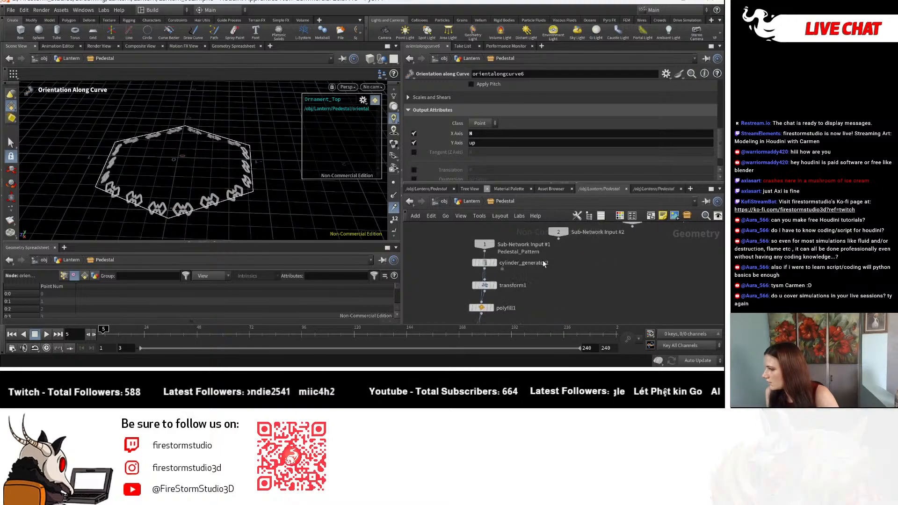
left_click(483, 263)
Disconnect bend1 from copytopoints5 and wire orientalongcurve6 directly into the target points input of copytopoints5
middle_click_drag(517, 260, 518, 223)
middle_click_drag(533, 302, 535, 202)
middle_click_drag(531, 238, 571, 229)
middle_click_drag(553, 283, 567, 227)
middle_click_drag(580, 260, 587, 213)
middle_click_drag(537, 318, 537, 256)
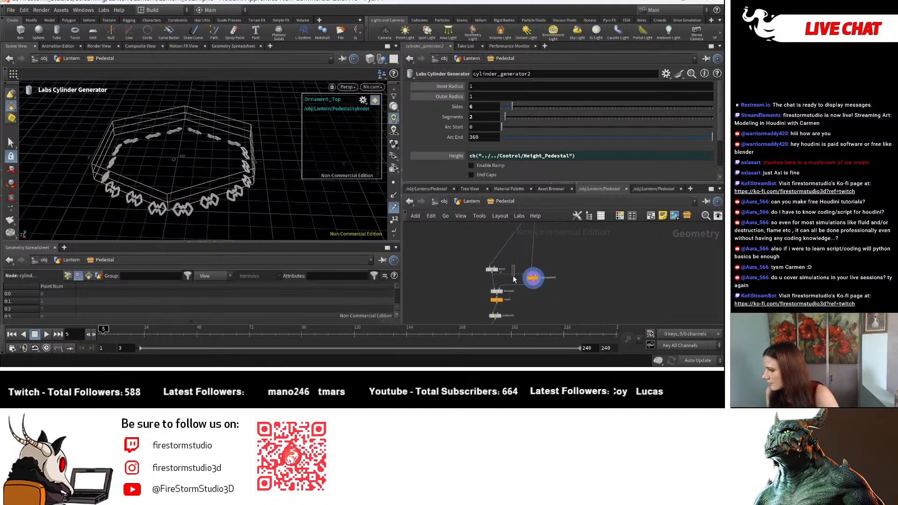
left_click_drag(514, 272, 516, 275)
key("Delete")
middle_click_drag(608, 253, 511, 268)
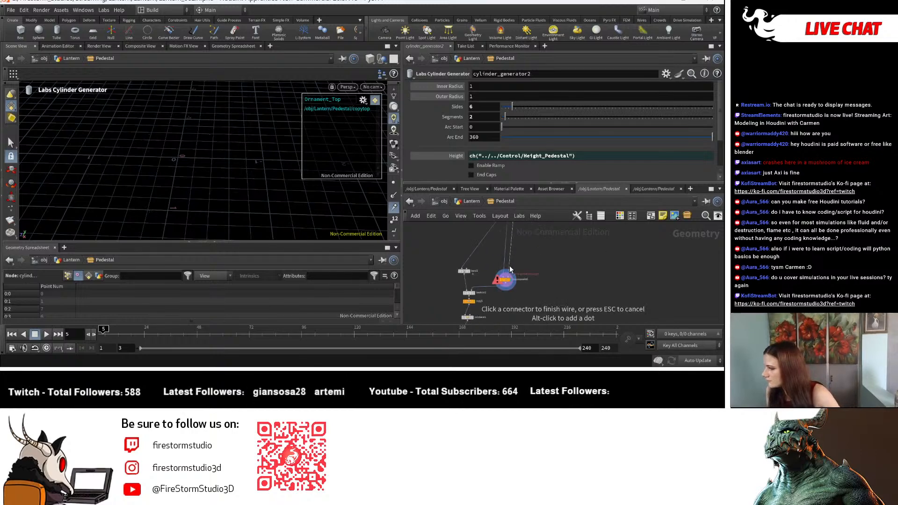